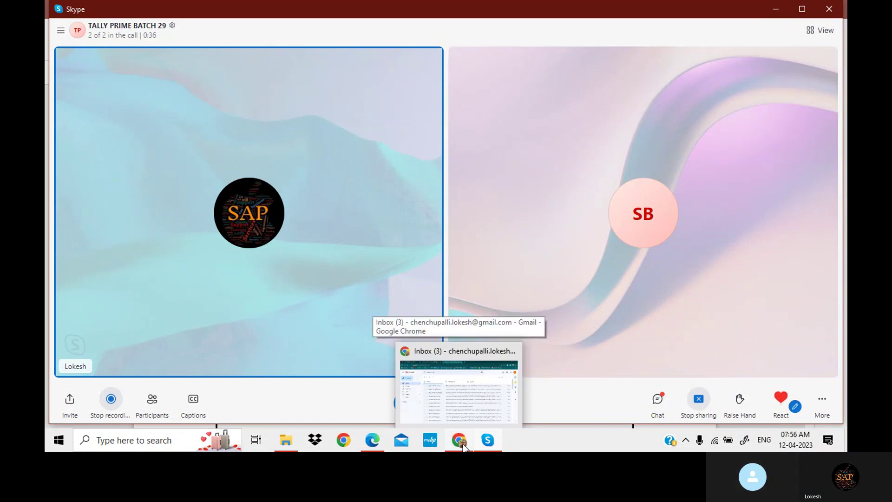
pyautogui.click(463, 446)
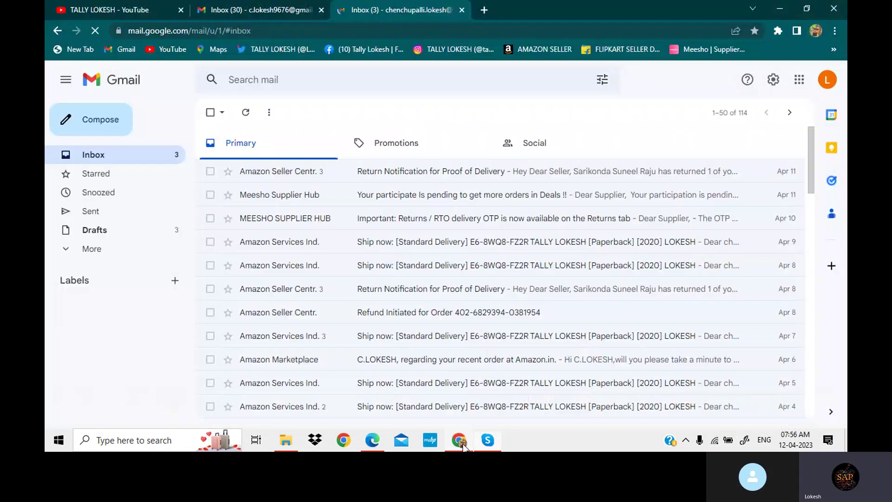
pyautogui.click(113, 6)
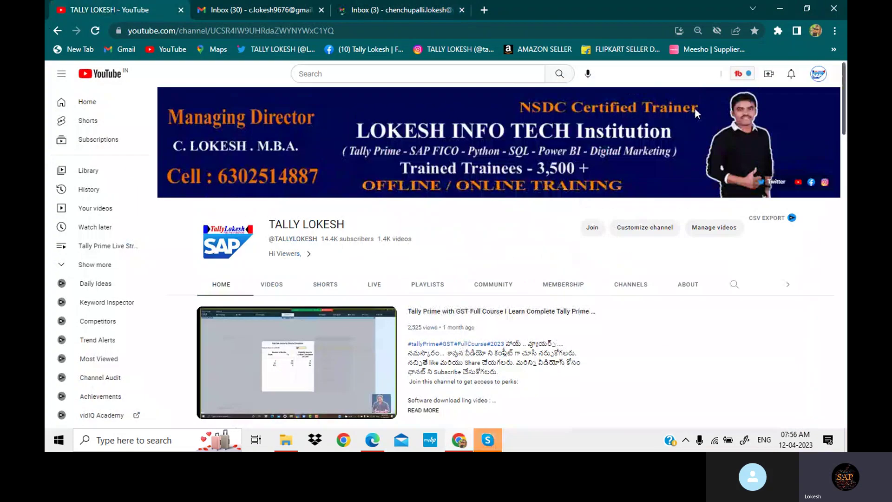
# Switch to the PDF in Microsoft Edge and read Problem 7's capital transactions, expenses, incomes and interest rates for Sumitra Finance Company.
pyautogui.click(376, 442)
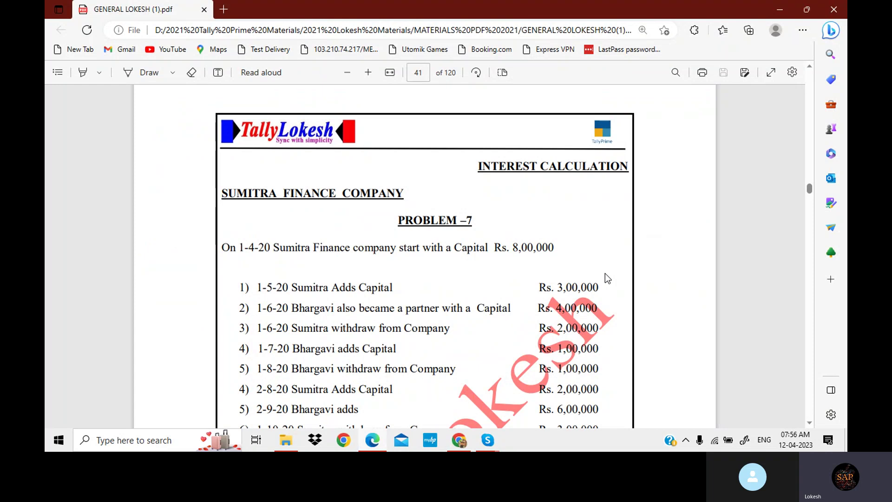
pyautogui.scroll(-5, 529, 249)
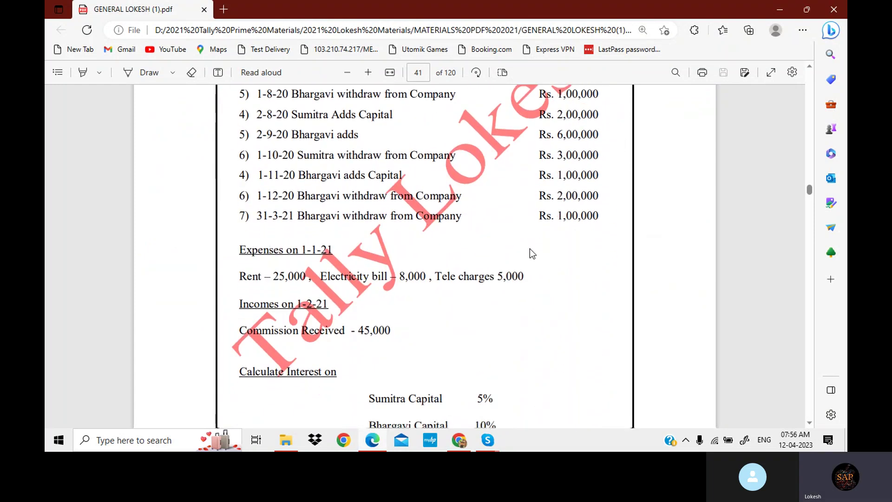
pyautogui.scroll(-2, 530, 249)
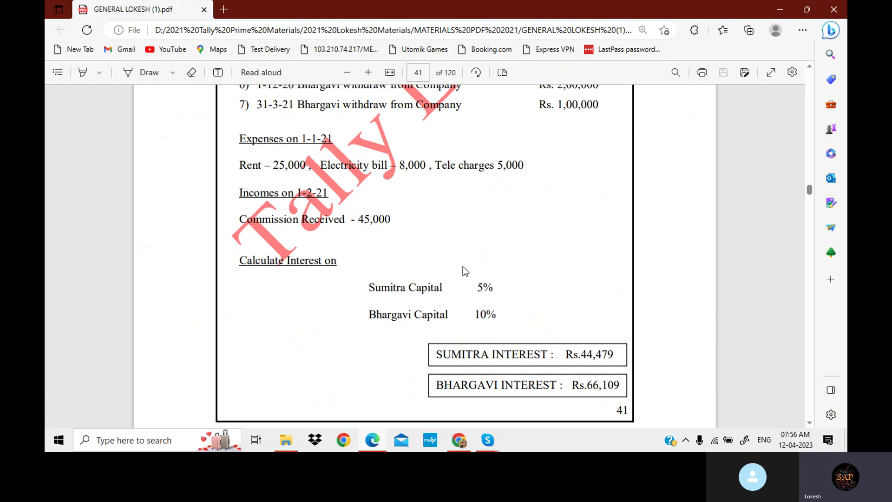
pyautogui.moveTo(369, 288); pyautogui.dragTo(497, 293)
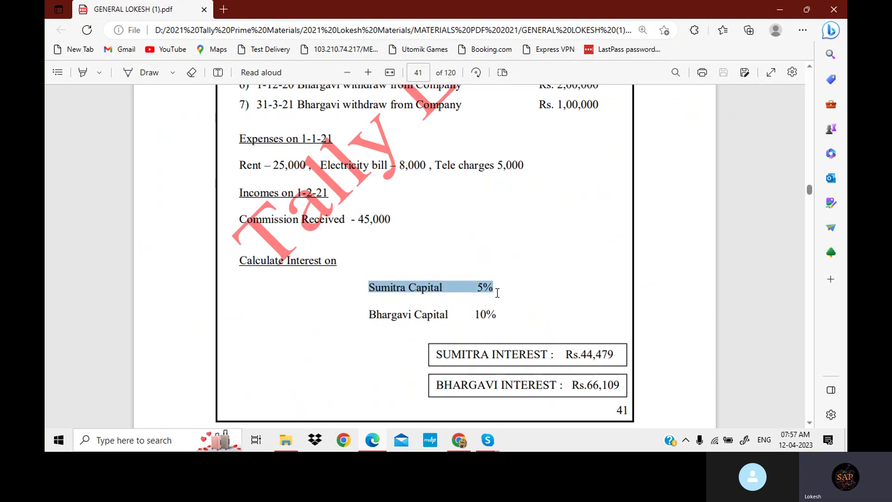
pyautogui.moveTo(369, 315); pyautogui.dragTo(501, 318)
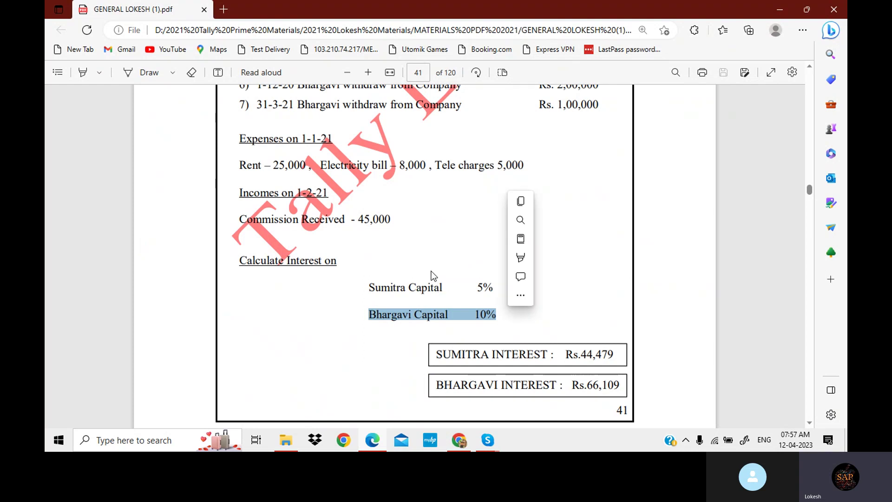
pyautogui.scroll(2, 421, 249)
pyautogui.scroll(2, 421, 247)
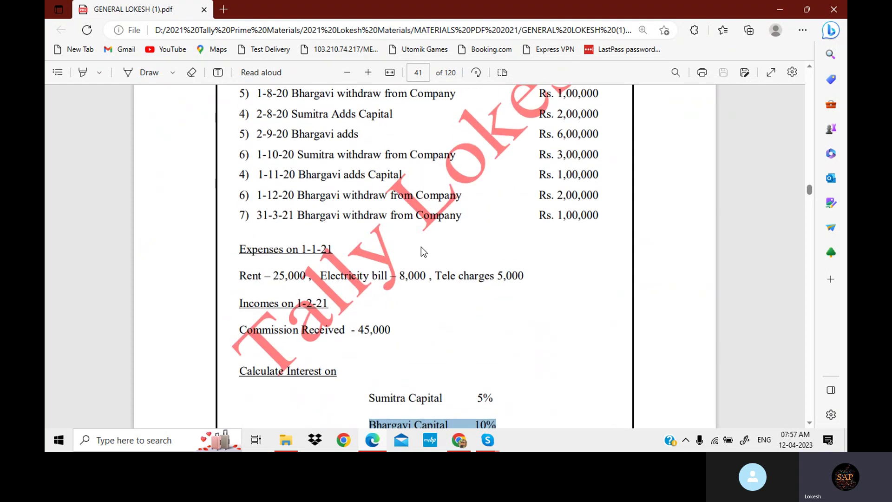
pyautogui.scroll(-2, 428, 264)
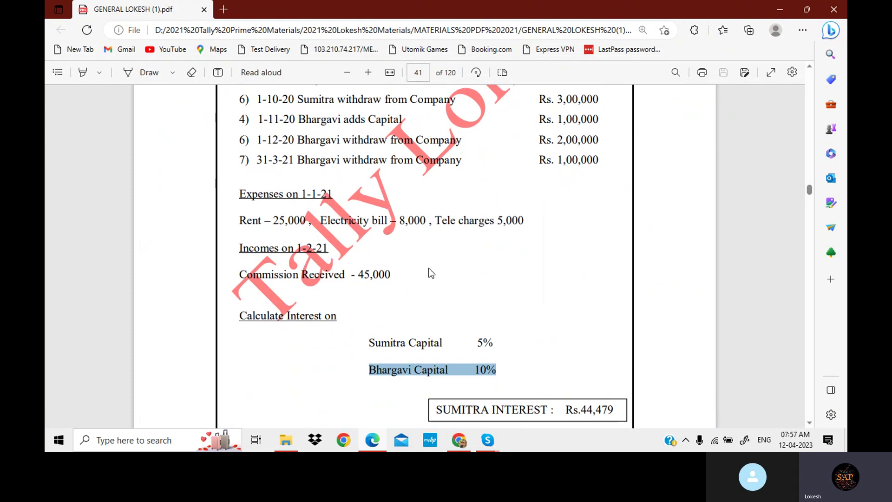
pyautogui.scroll(8, 431, 272)
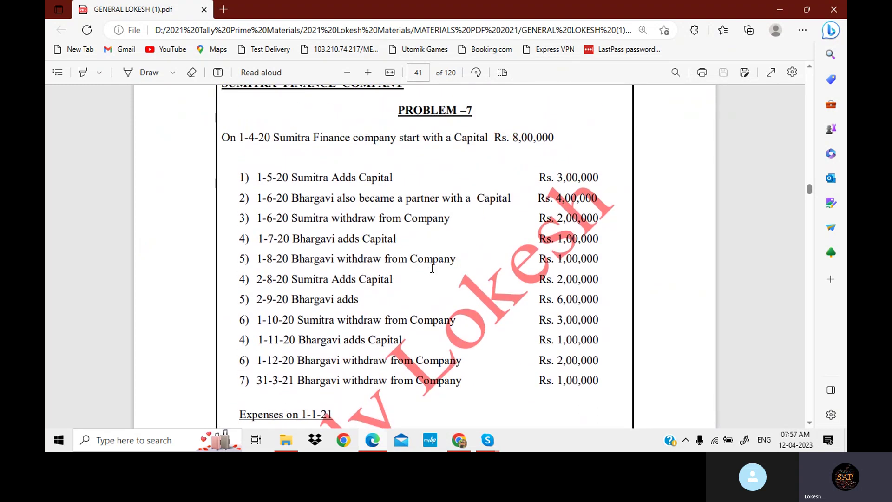
pyautogui.scroll(2, 430, 272)
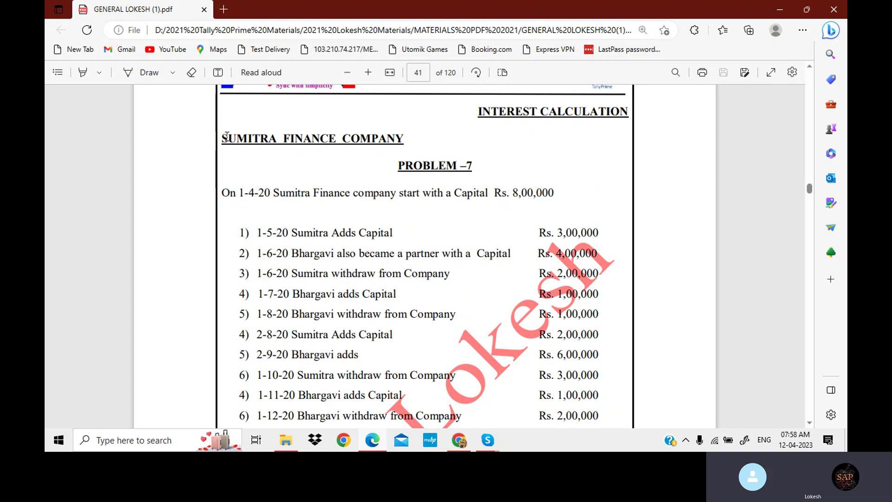
pyautogui.scroll(-3, 289, 225)
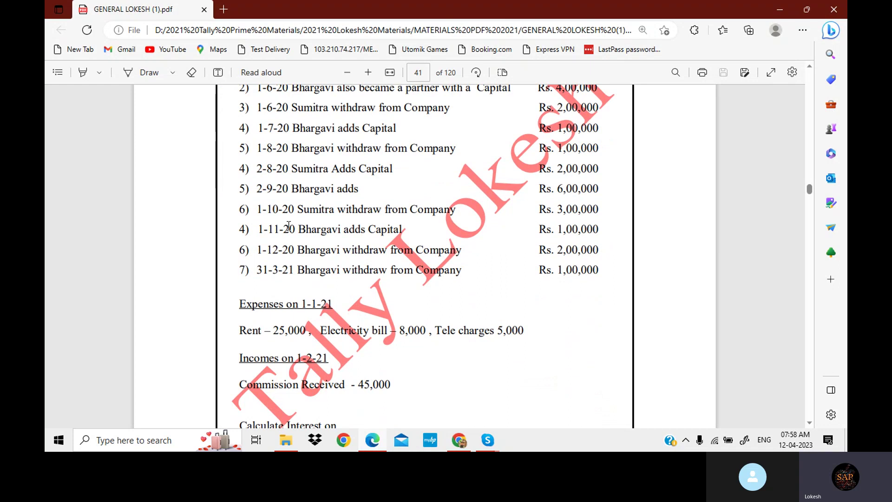
pyautogui.scroll(-3, 289, 225)
pyautogui.scroll(12, 288, 225)
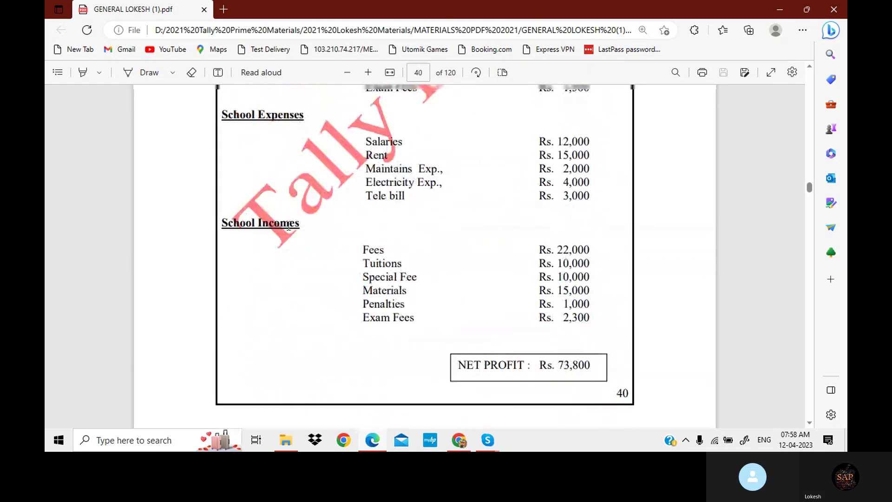
pyautogui.scroll(-7, 289, 225)
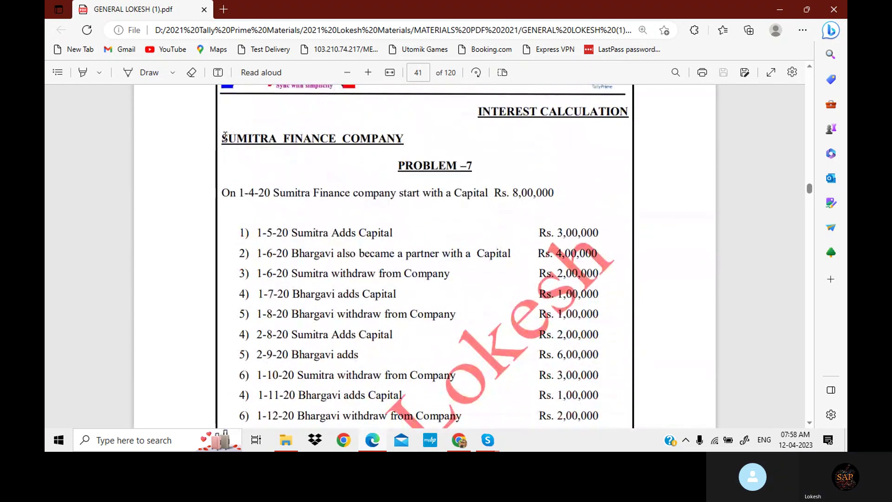
# Copy the heading SUMITRA FINANCE COMPANY from the PDF, then launch TallyPrime from the desktop.
pyautogui.moveTo(225, 136); pyautogui.dragTo(401, 141)
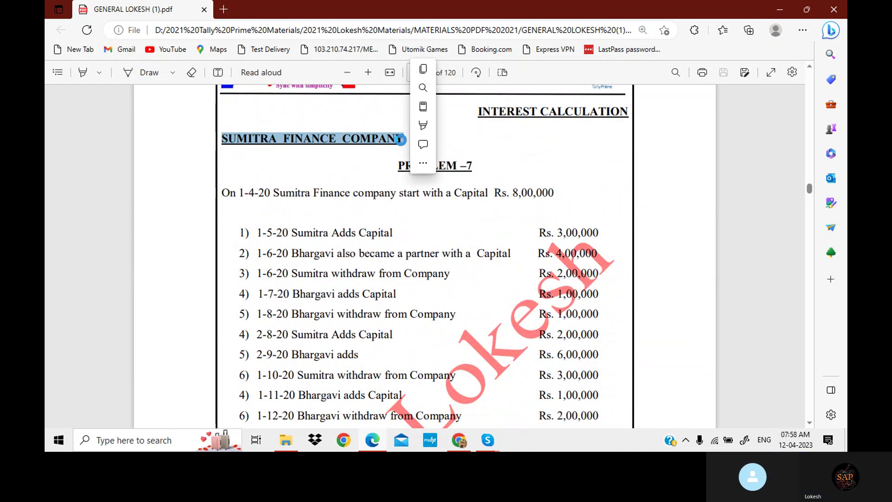
pyautogui.click(785, 3)
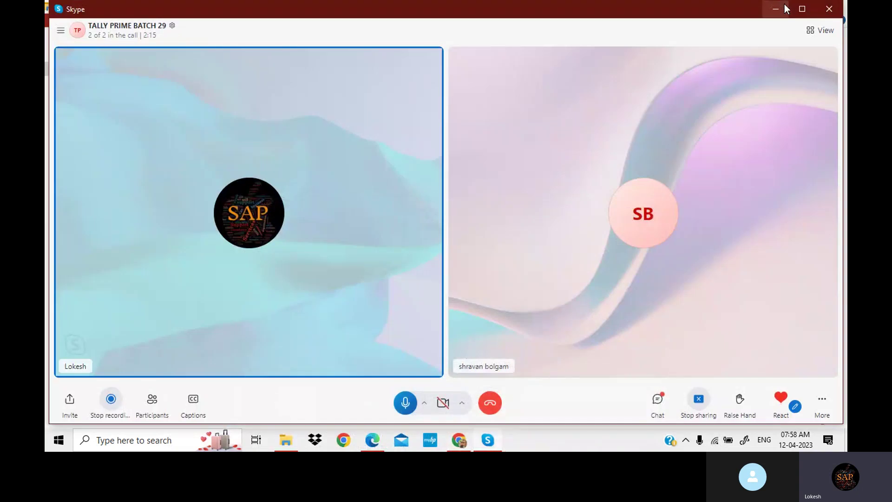
pyautogui.click(784, 3)
pyautogui.click(785, 5)
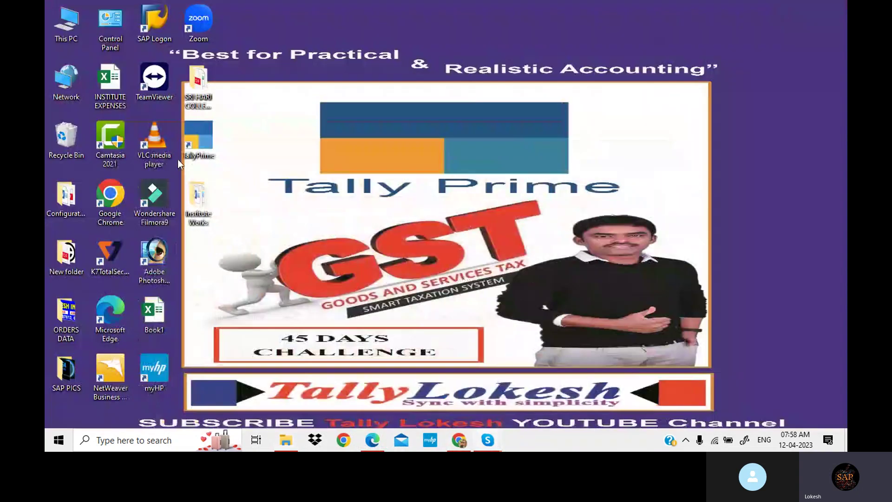
pyautogui.doubleClick(191, 143)
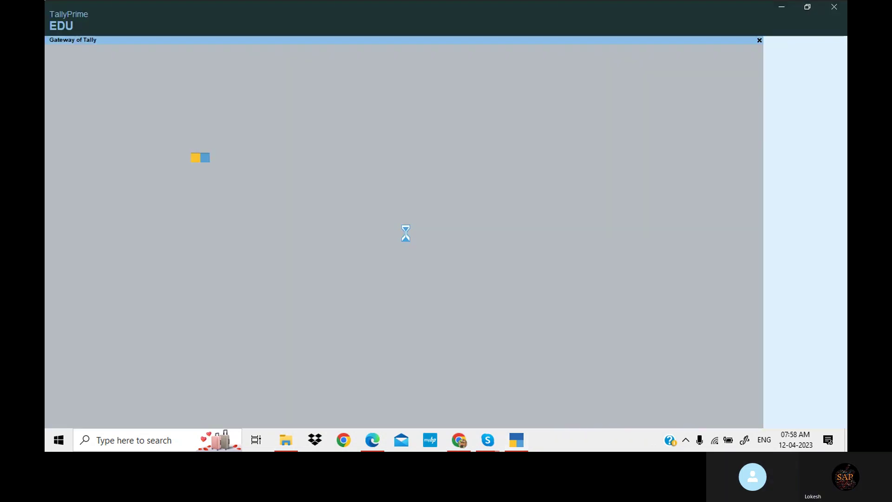
pyautogui.click(295, 272)
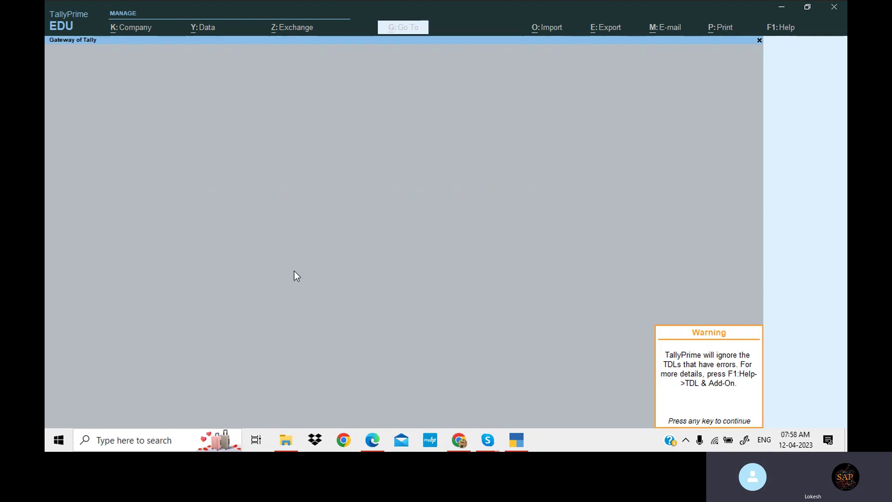
pyautogui.press('Return')
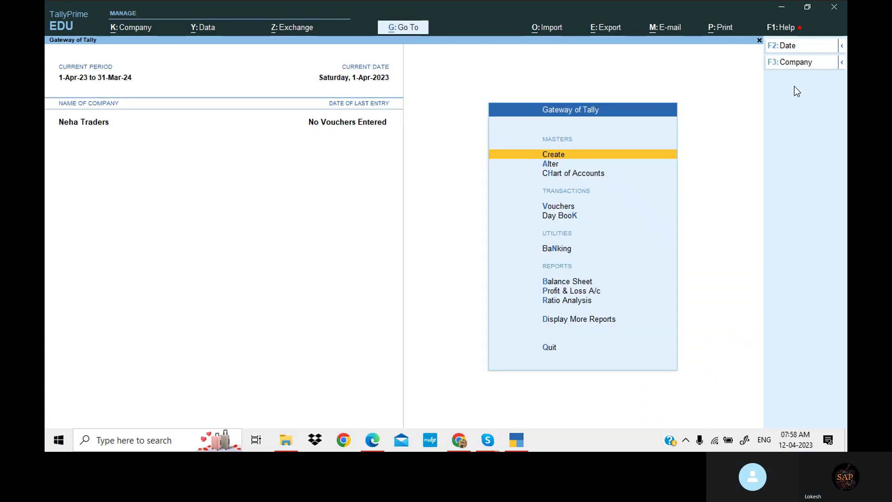
# Shut the open company Neha Traders and confirm closing it.
pyautogui.click(804, 68)
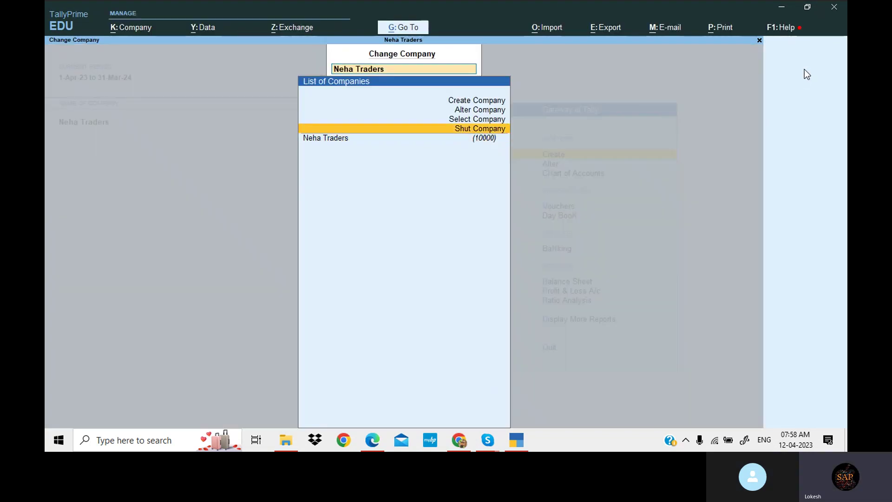
pyautogui.press('Return')
pyautogui.press('Return')
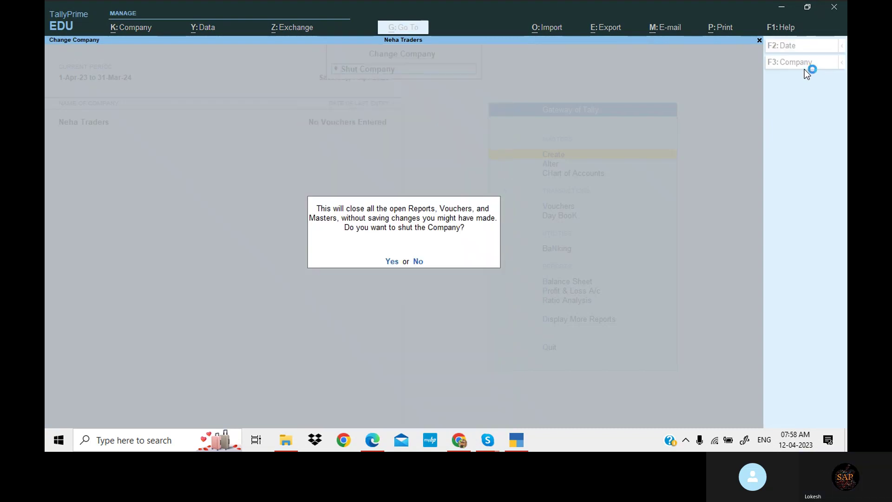
pyautogui.press('Return')
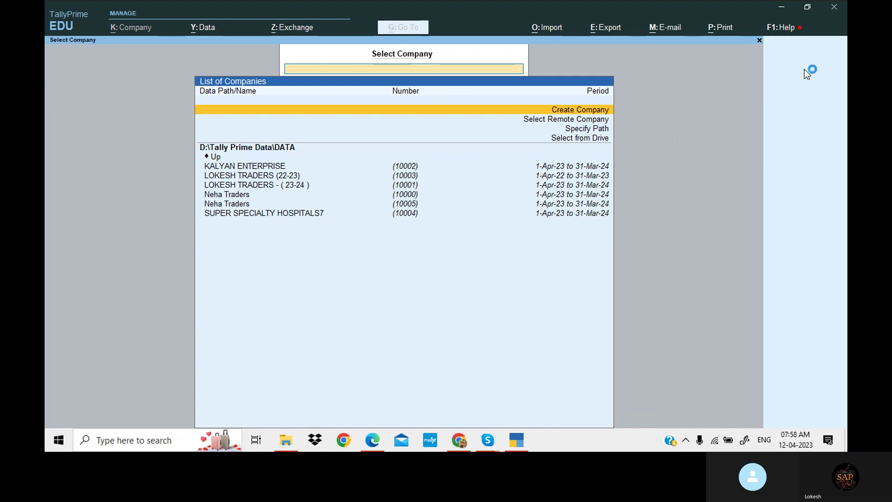
# Start a new company named SUMITRA FINANCE COMPANY, keep the same mailing name, and set its state to Andhra Pradesh.
pyautogui.press('Return')
pyautogui.hotkey('ctrl', 'alt', 'v')
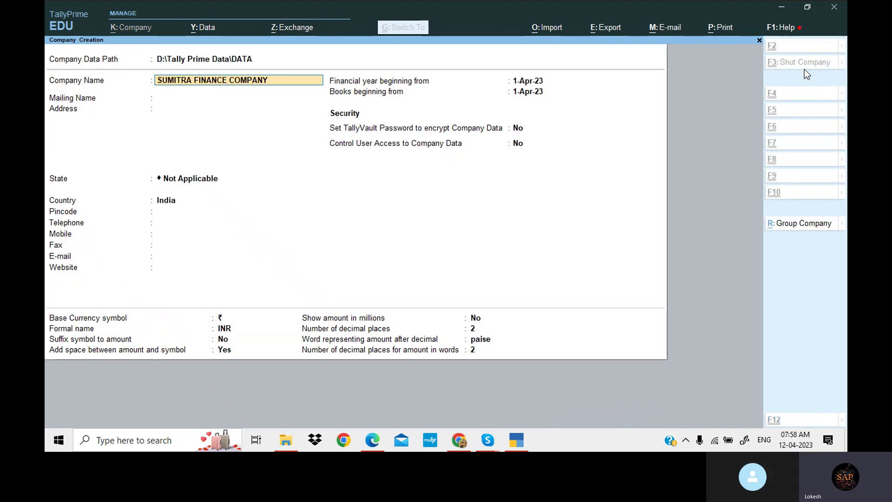
pyautogui.press('Return')
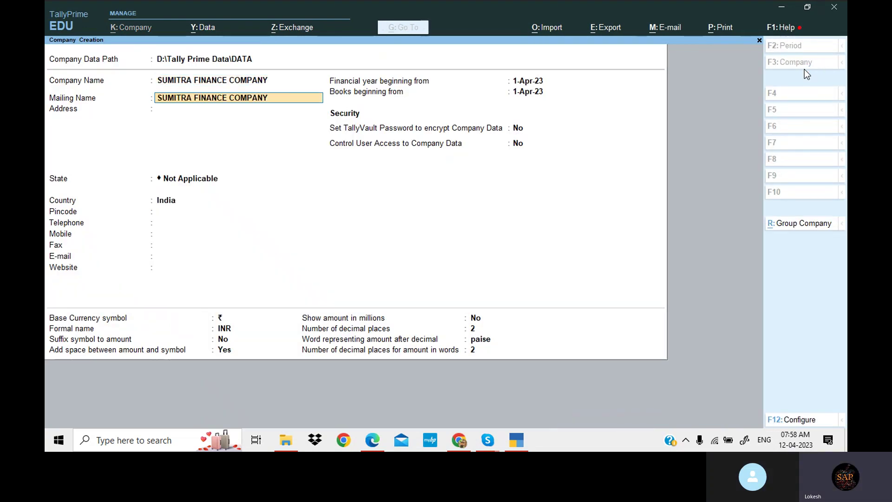
pyautogui.press('Return')
pyautogui.press('Return')
pyautogui.press('Down')
pyautogui.press('Down')
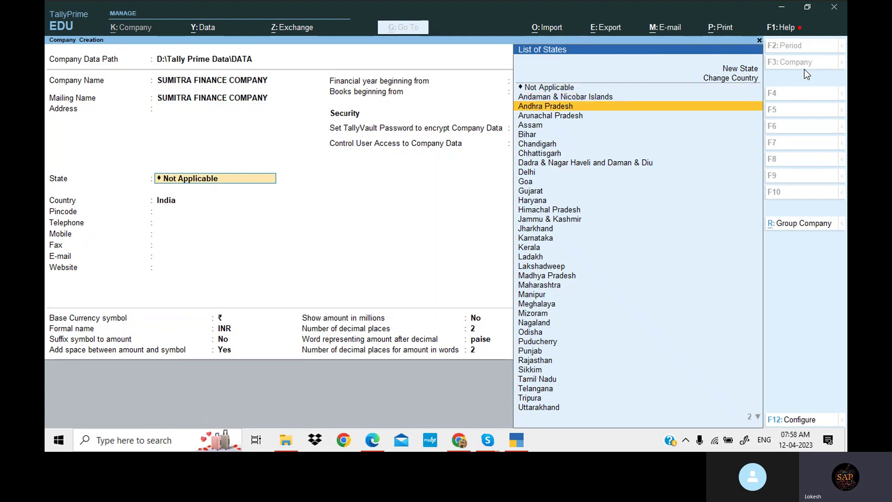
pyautogui.press('Return')
# Keep the default country, financial year, security and currency settings, leave the contact details blank, and save the new company.
pyautogui.press('Return')
pyautogui.press('Return')
pyautogui.press('Return')
pyautogui.press('Return')
pyautogui.press('Return')
pyautogui.press('Return')
pyautogui.press('Return')
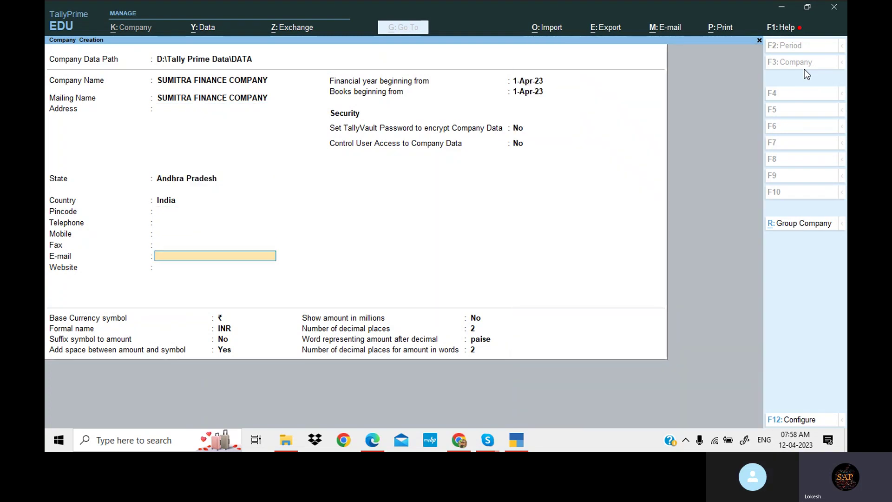
pyautogui.press('Return')
pyautogui.press('Return')
pyautogui.press('Return')
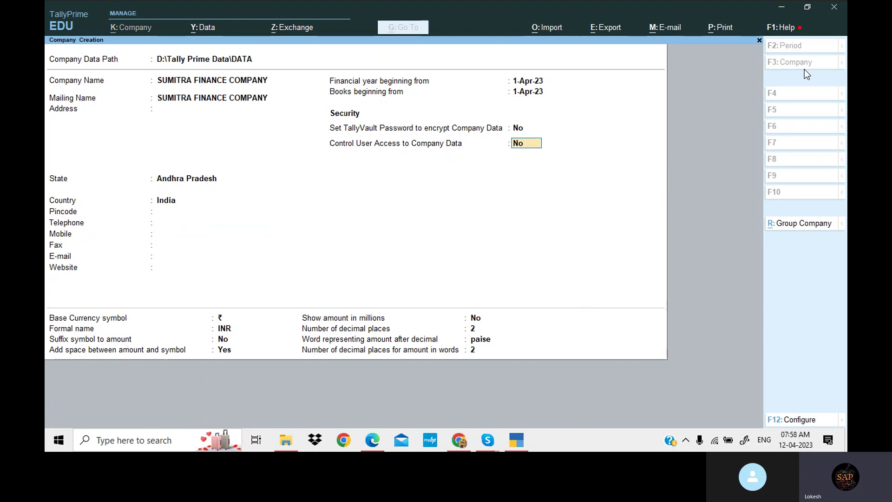
pyautogui.press('Return')
pyautogui.press('Return')
pyautogui.press('Return')
pyautogui.press('Return')
pyautogui.press('Return')
pyautogui.press('Return')
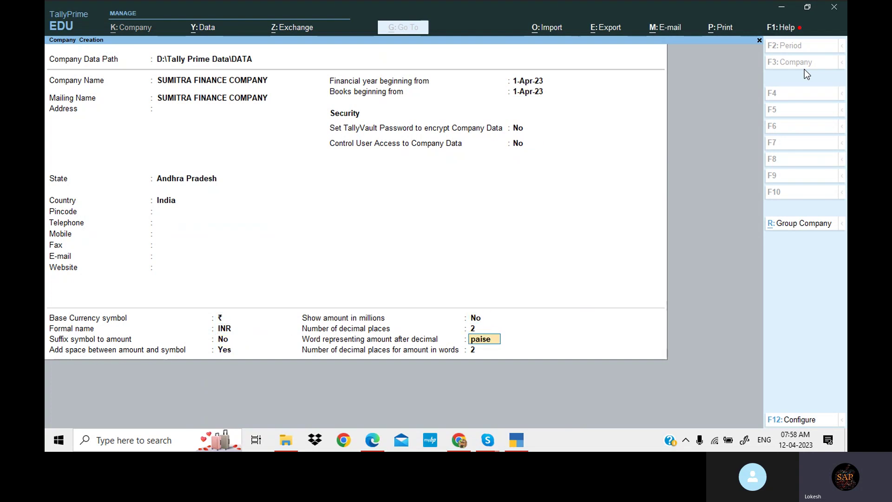
pyautogui.press('Return')
pyautogui.press('Return')
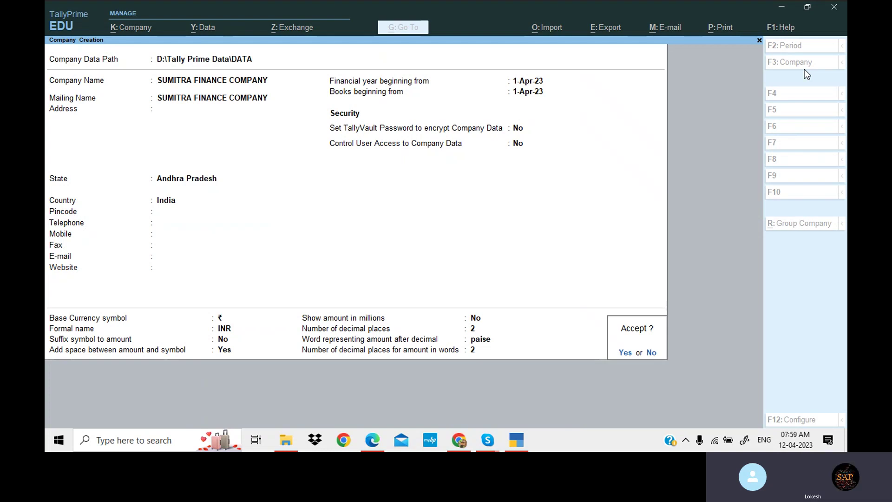
pyautogui.press('Return')
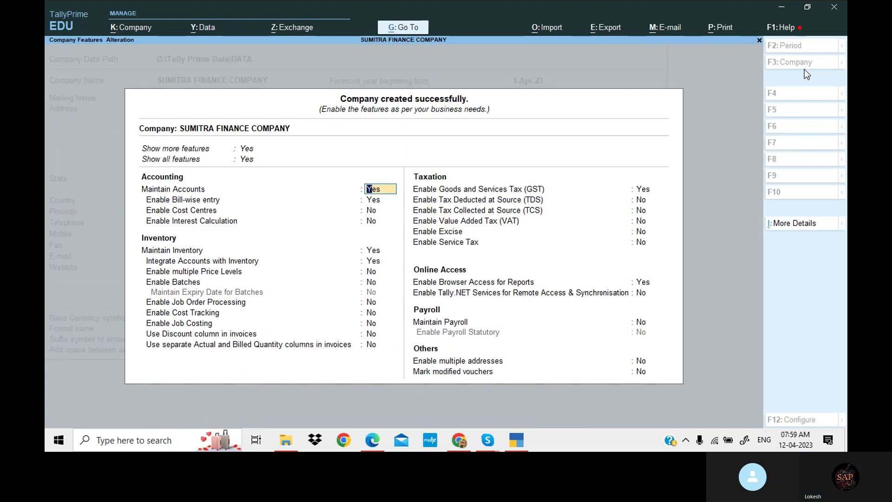
# Disable bill-wise entry and enable interest calculation in the accounting features of the new company.
pyautogui.press('Return')
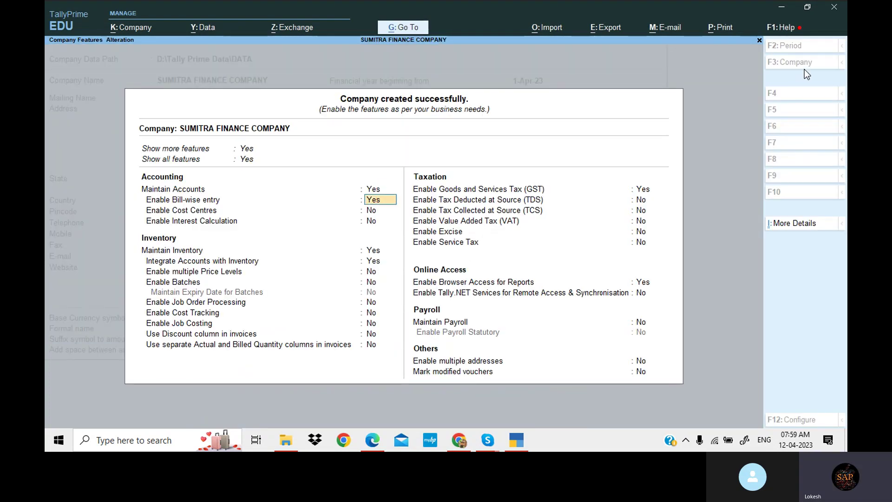
pyautogui.write('n')
pyautogui.press('Return')
pyautogui.press('Return')
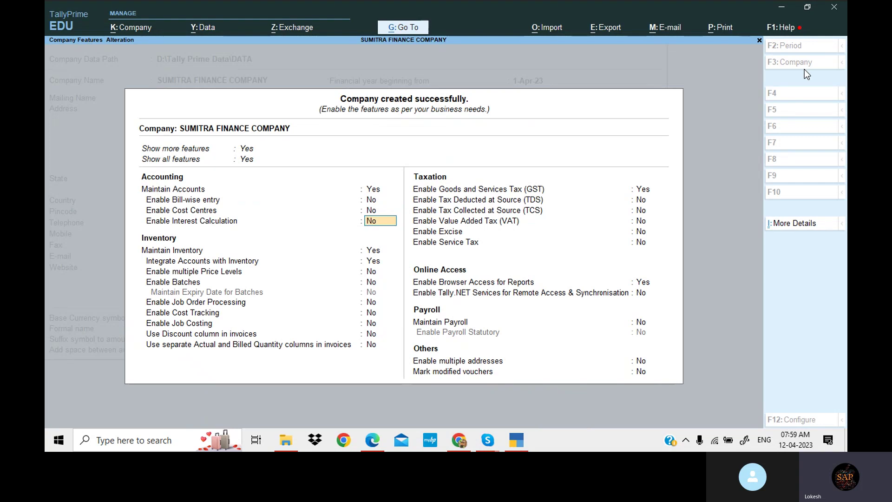
pyautogui.write('y')
pyautogui.press('Return')
# Disable inventory maintenance and Goods and Services Tax in the company features, leaving cost centres, TDS and TCS off.
pyautogui.write('n')
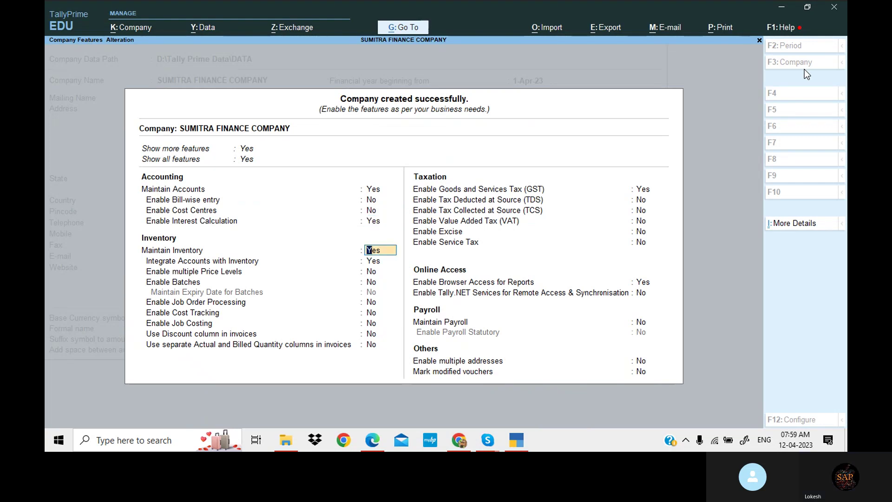
pyautogui.press('Return')
pyautogui.write('n')
pyautogui.press('Return')
pyautogui.press('Return')
pyautogui.press('Return')
pyautogui.press('Return')
pyautogui.press('Return')
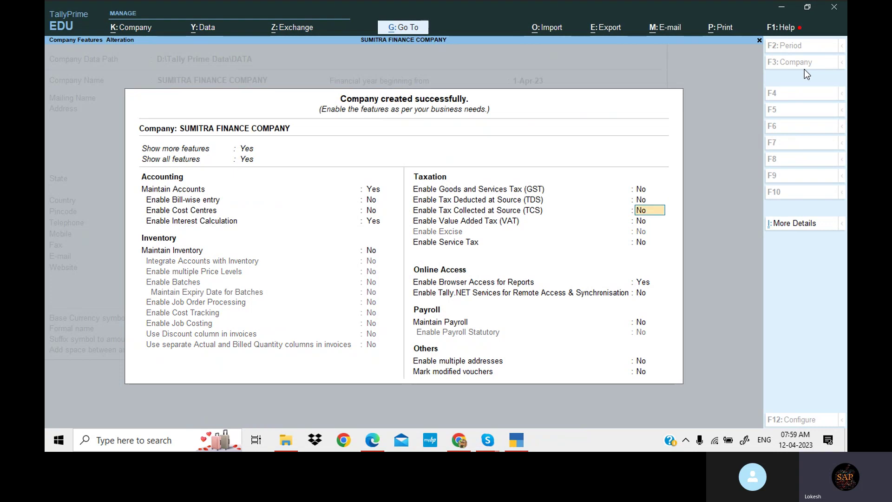
# Disable browser access for reports, keep payroll and the other remaining features off, and save the company features.
pyautogui.write('n')
pyautogui.press('Return')
pyautogui.press('Return')
pyautogui.press('Return')
pyautogui.press('Return')
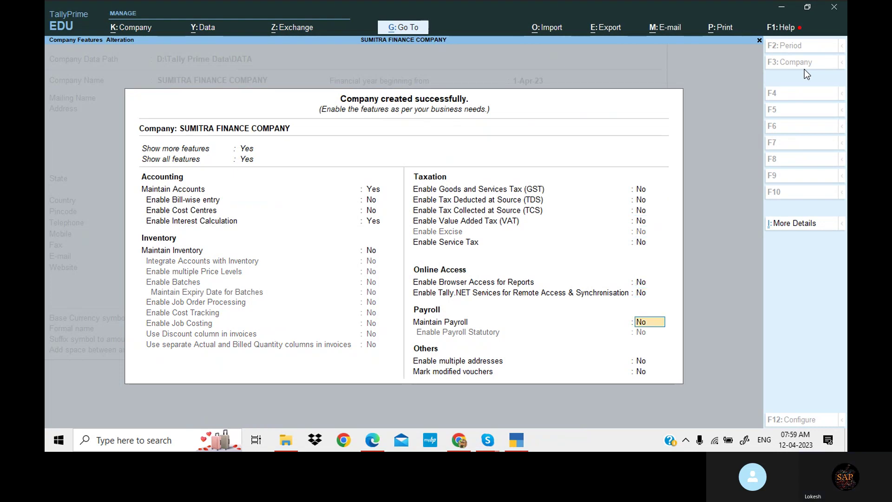
pyautogui.press('Return')
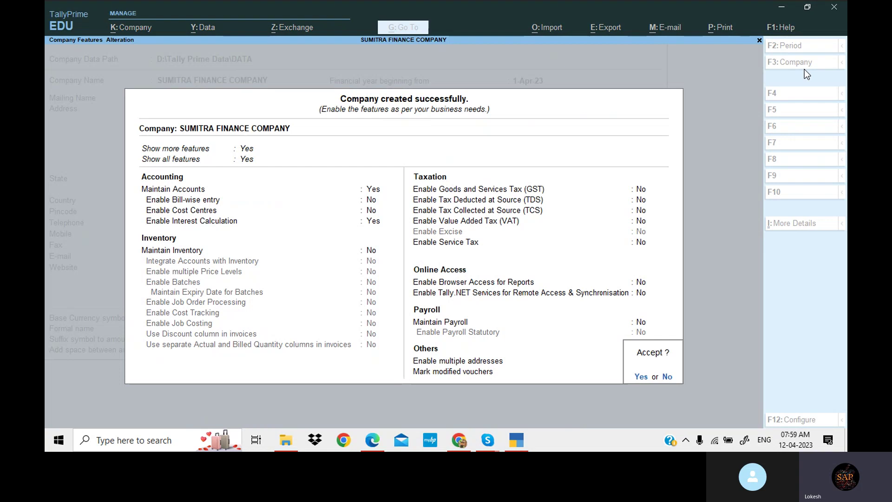
pyautogui.press('Return')
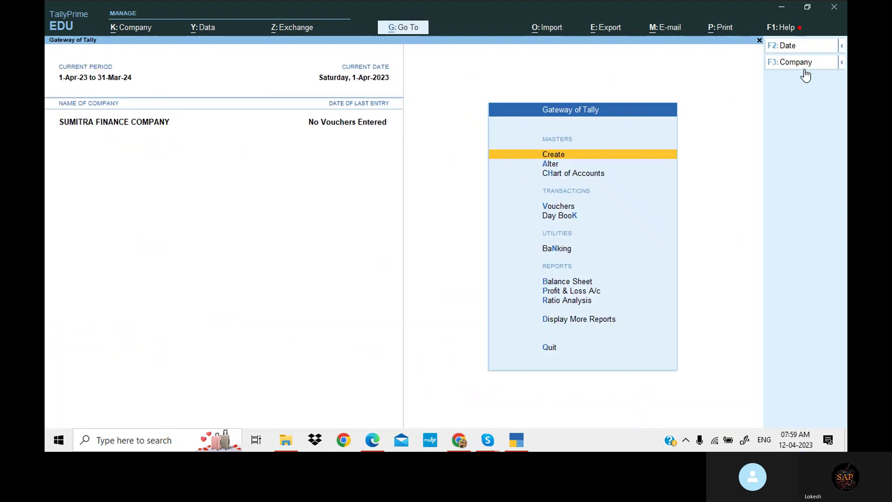
# Start a new ledger under Capital Account, with its name copied from the 5% partner's capital entry in the PDF's interest list.
pyautogui.press('Return')
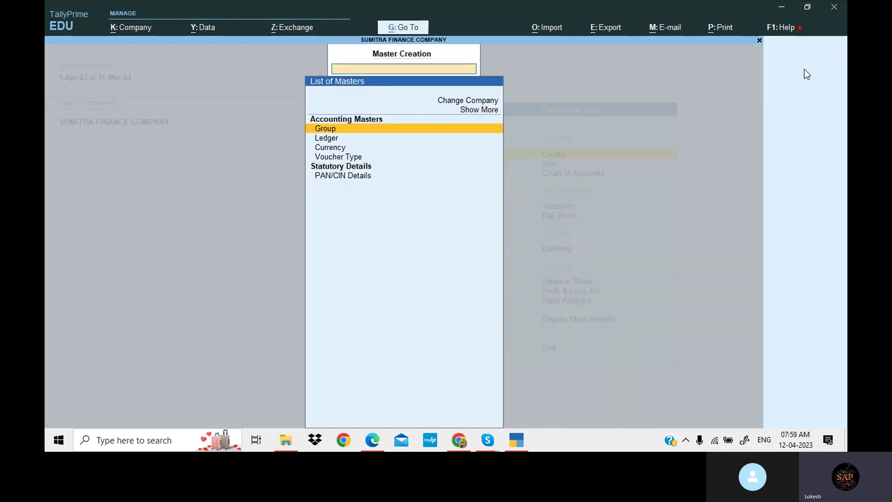
pyautogui.press('Down')
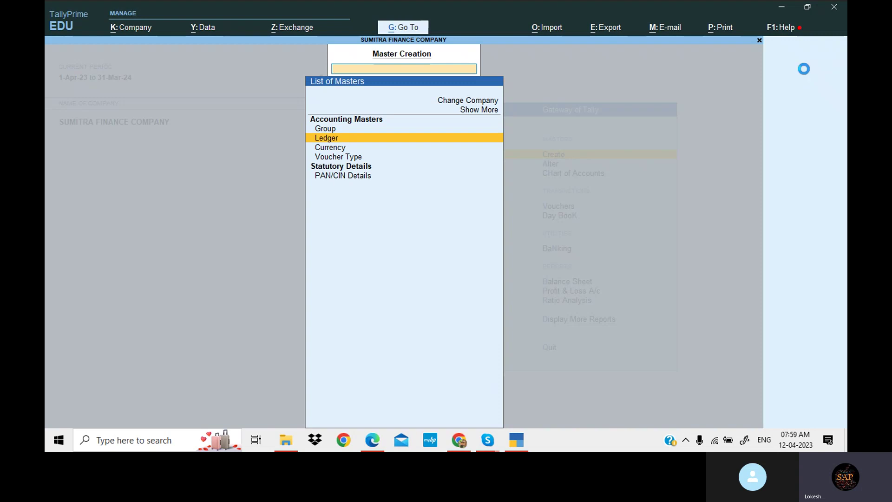
pyautogui.press('Return')
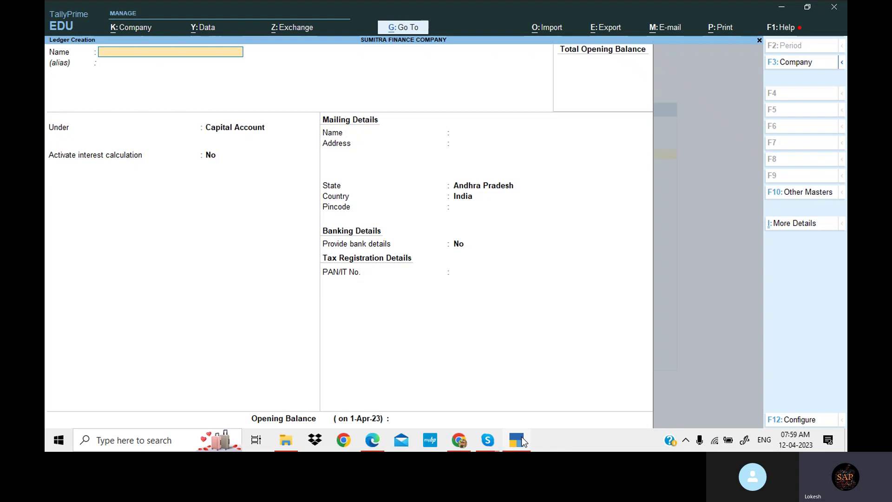
pyautogui.click(375, 446)
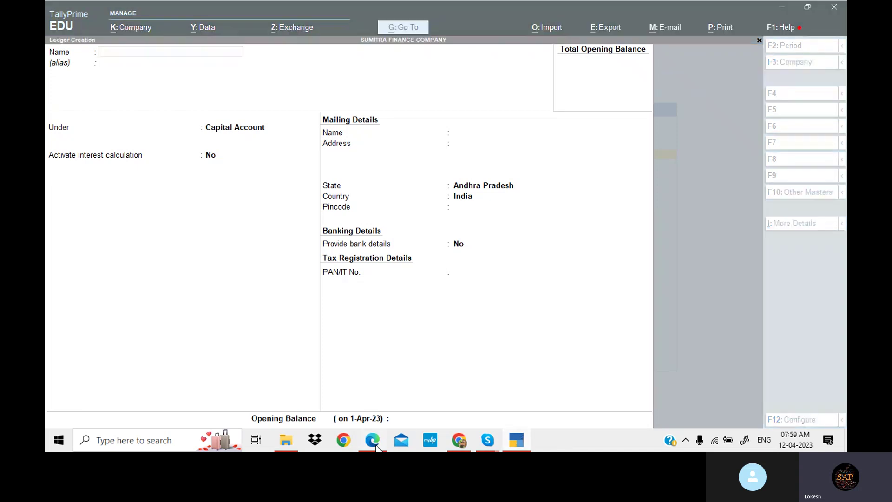
pyautogui.scroll(-8, 348, 304)
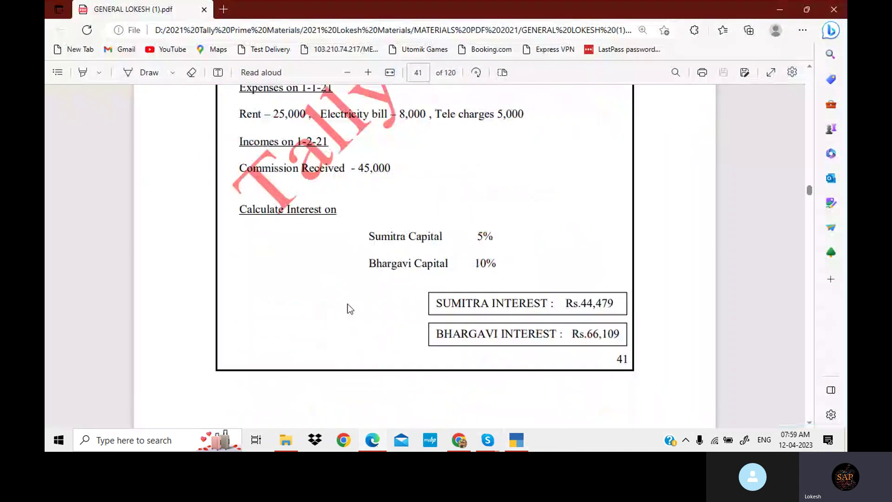
pyautogui.moveTo(370, 231); pyautogui.dragTo(444, 234)
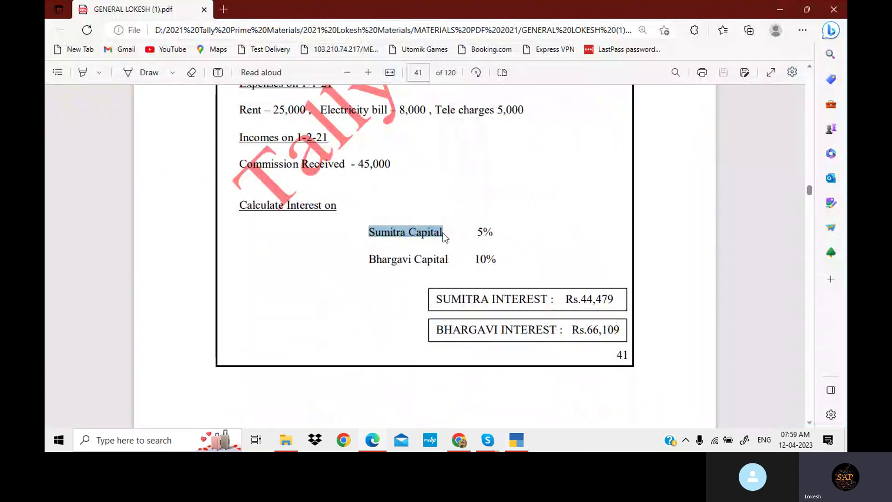
pyautogui.click(517, 439)
pyautogui.hotkey('ctrl', 'alt', 'v')
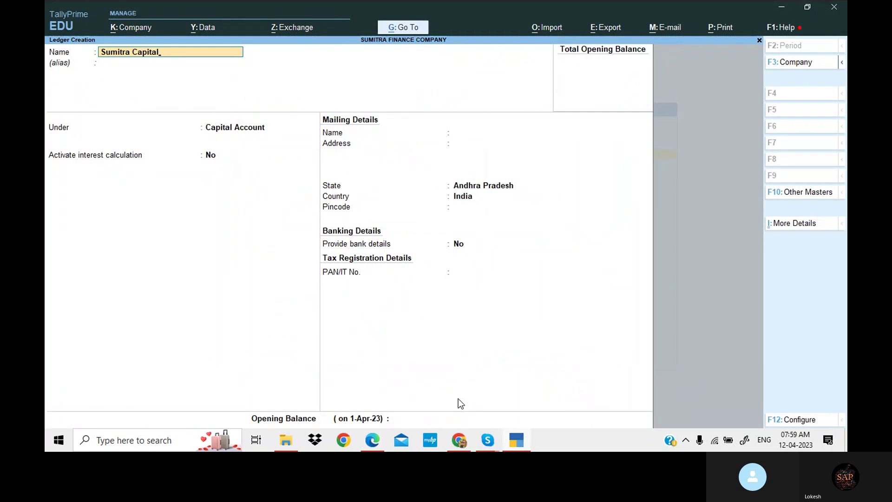
pyautogui.press('Return')
pyautogui.press('Return')
pyautogui.press('Return')
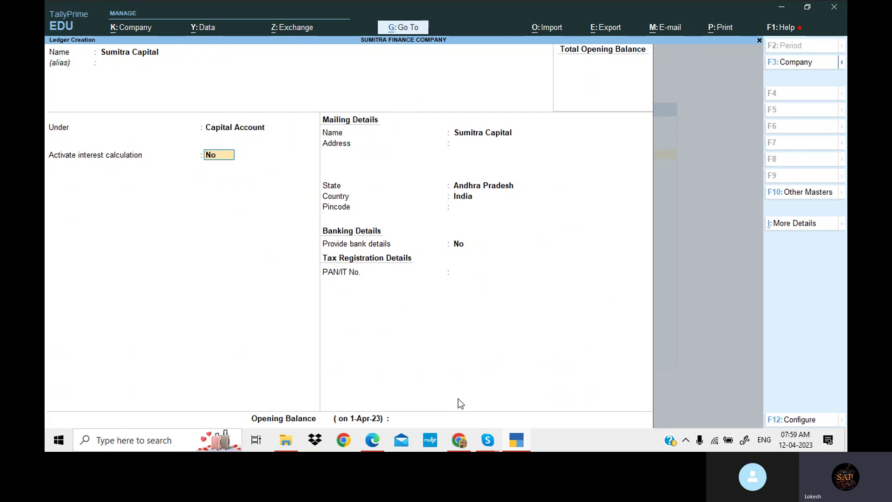
# Activate interest calculation for this ledger at 5% per 365-Day Year on all balances, excluding transaction dates for amounts added and deducted.
pyautogui.write('y')
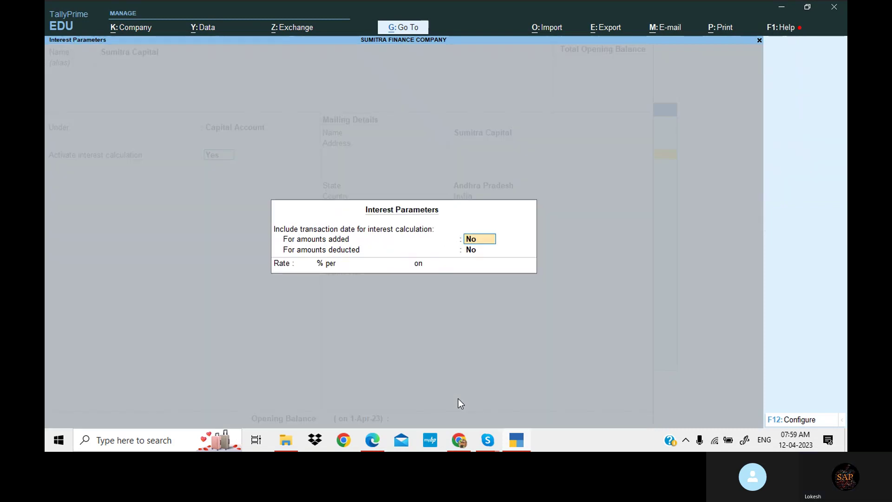
pyautogui.press('Return')
pyautogui.press('Return')
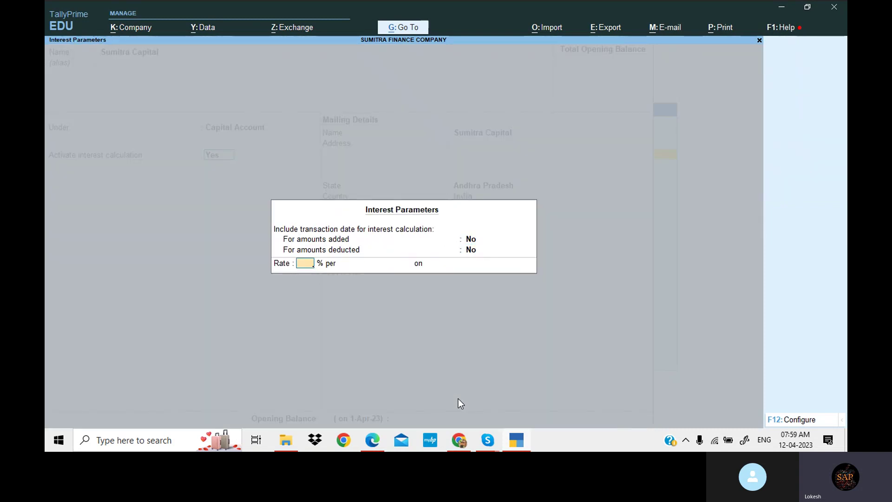
pyautogui.click(513, 445)
pyautogui.click(512, 445)
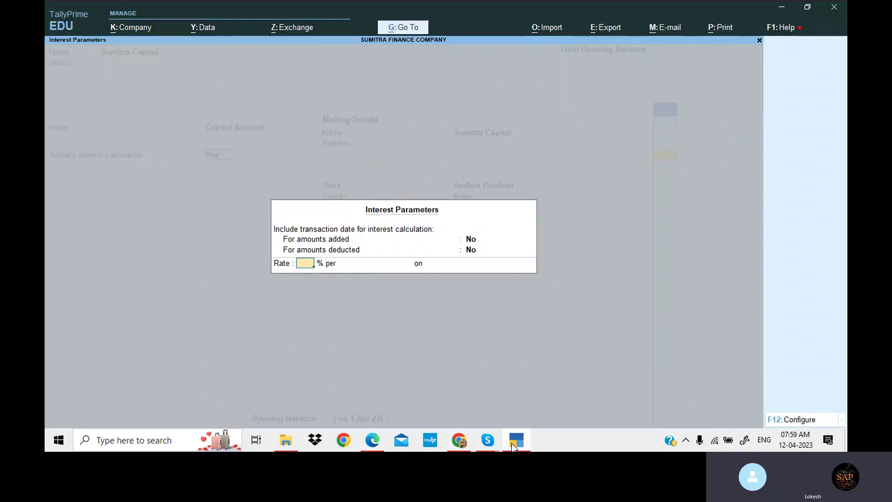
pyautogui.write('5')
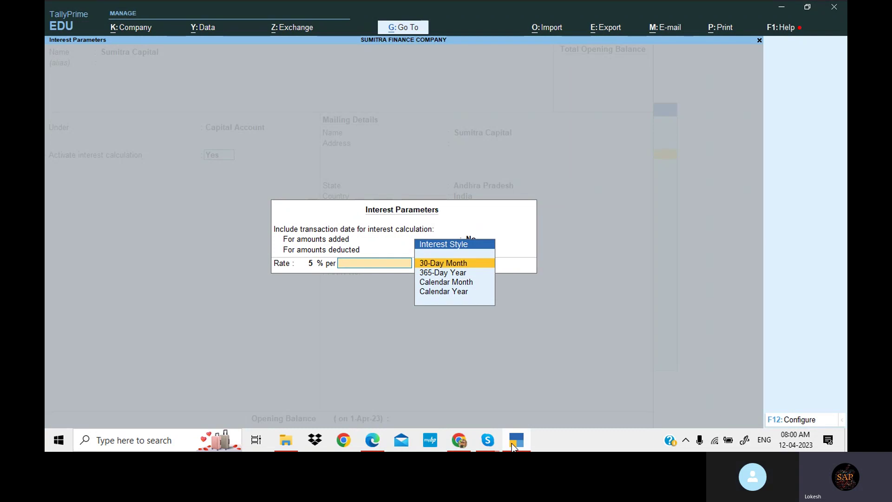
pyautogui.press('Down')
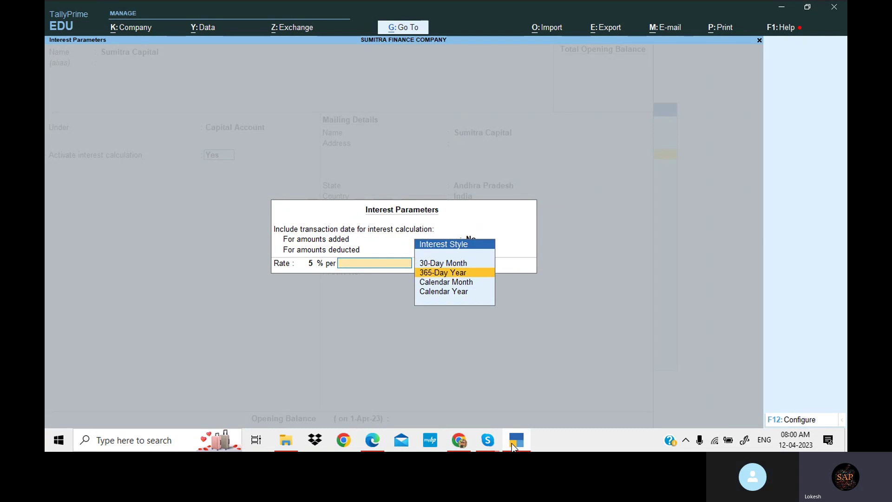
pyautogui.press('Return')
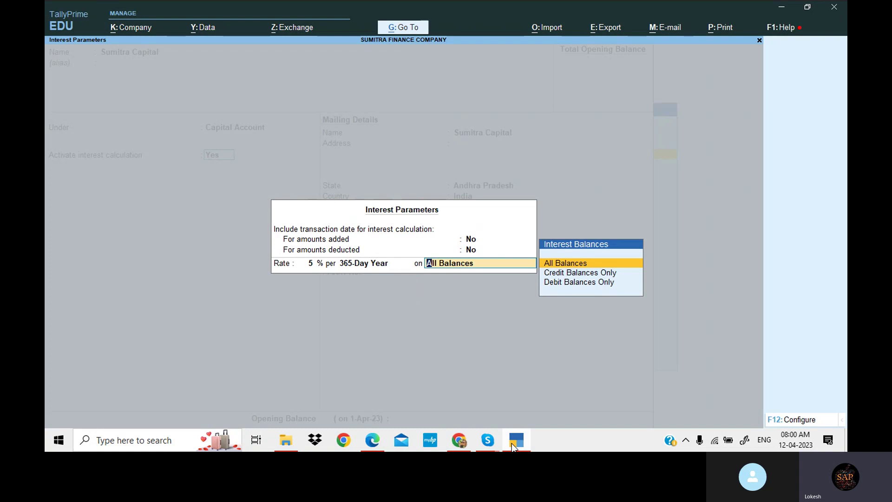
pyautogui.press('Return')
# Keep the default mailing, banking and tax details of the 5% partner's capital ledger and save it.
pyautogui.press('Return')
pyautogui.press('Return')
pyautogui.press('Return')
pyautogui.press('Return')
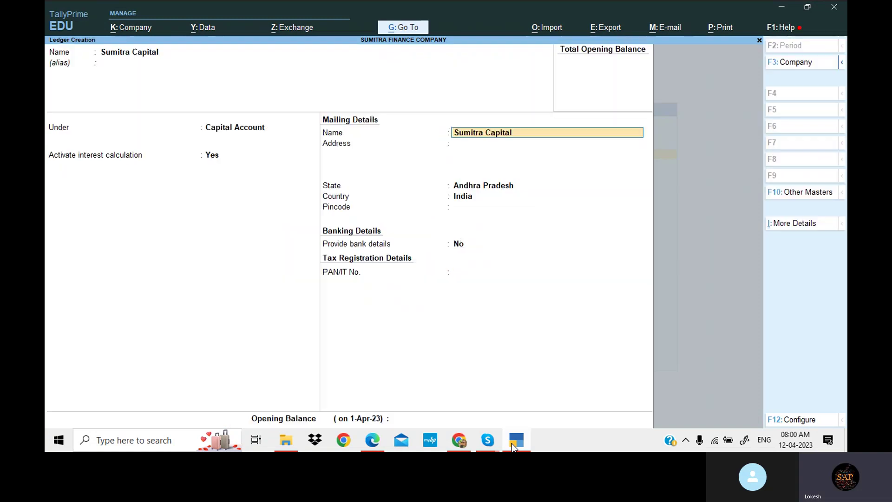
pyautogui.press('Return')
pyautogui.press('Return')
pyautogui.press('Return')
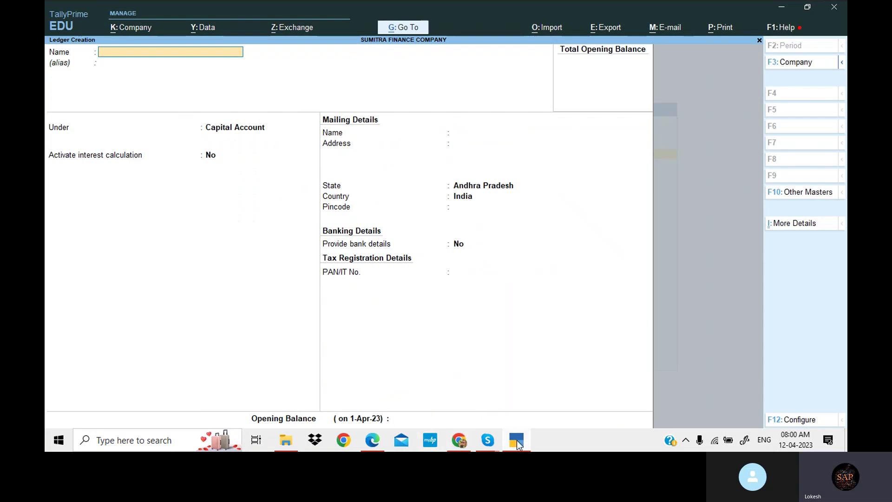
# Name the new ledger after the 10% partner's capital entry copied from the PDF, keeping it under Capital Account.
pyautogui.click(432, 446)
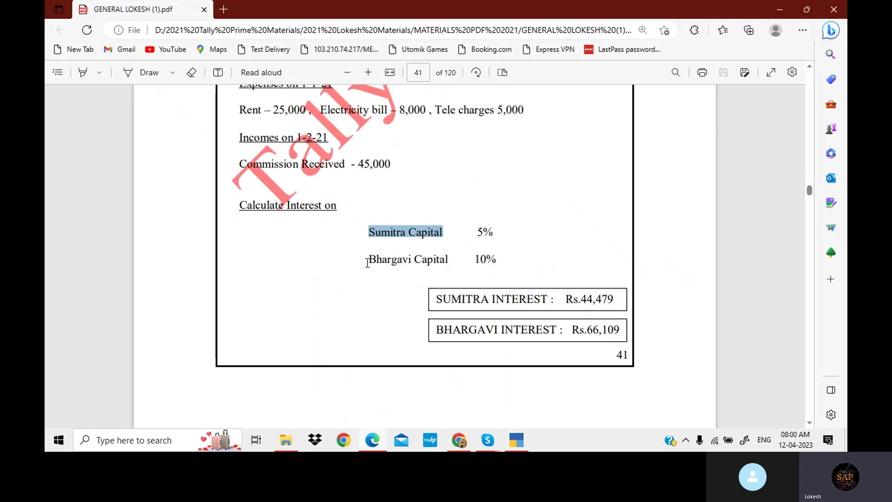
pyautogui.moveTo(367, 260); pyautogui.dragTo(449, 264)
pyautogui.hotkey('ctrl', 'c')
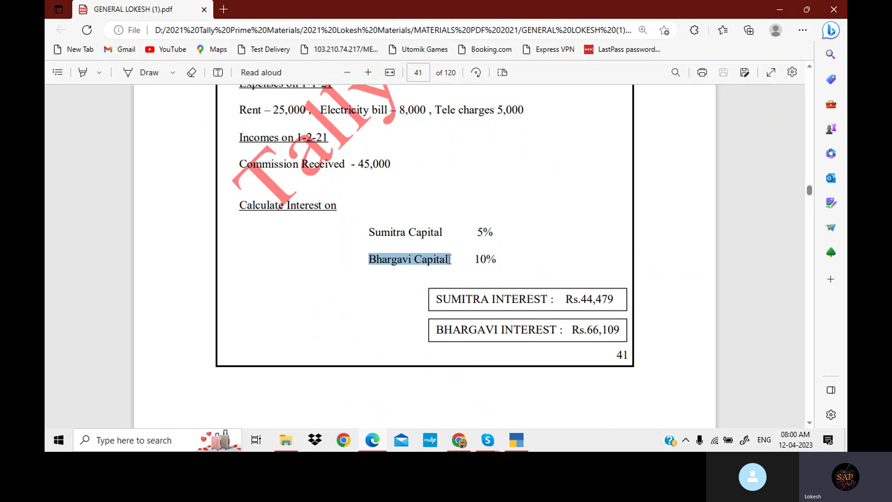
pyautogui.click(518, 442)
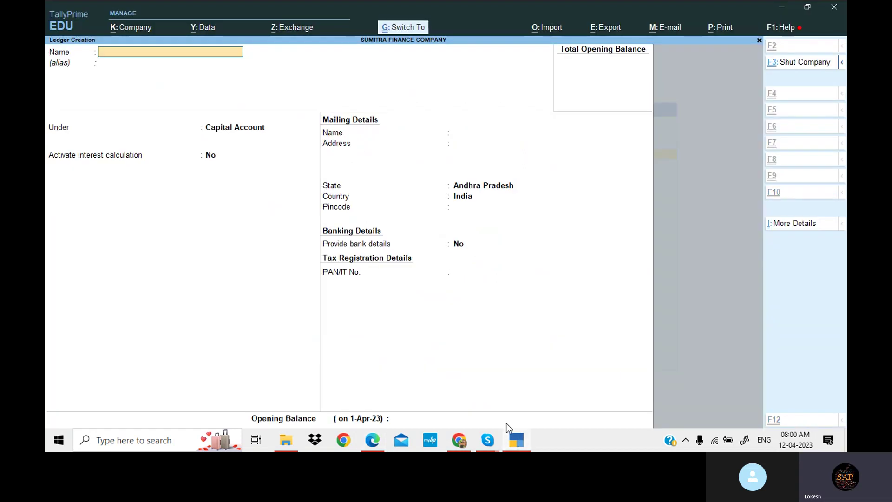
pyautogui.hotkey('ctrl', 'v')
pyautogui.press('Return')
pyautogui.press('Return')
pyautogui.press('Return')
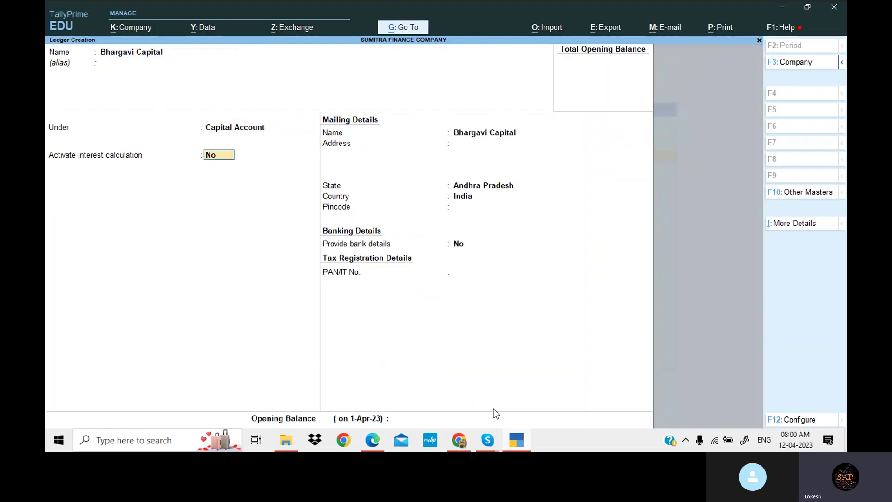
# Activate interest calculation for this capital ledger at 10% per 365-Day Year, excluding transaction dates for amounts added and deducted.
pyautogui.press('y')
pyautogui.press('Return')
pyautogui.press('Return')
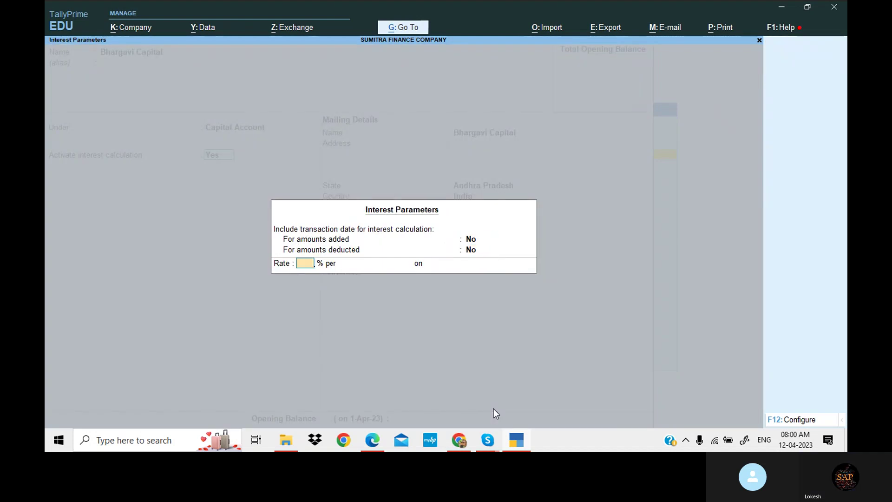
pyautogui.click(521, 441)
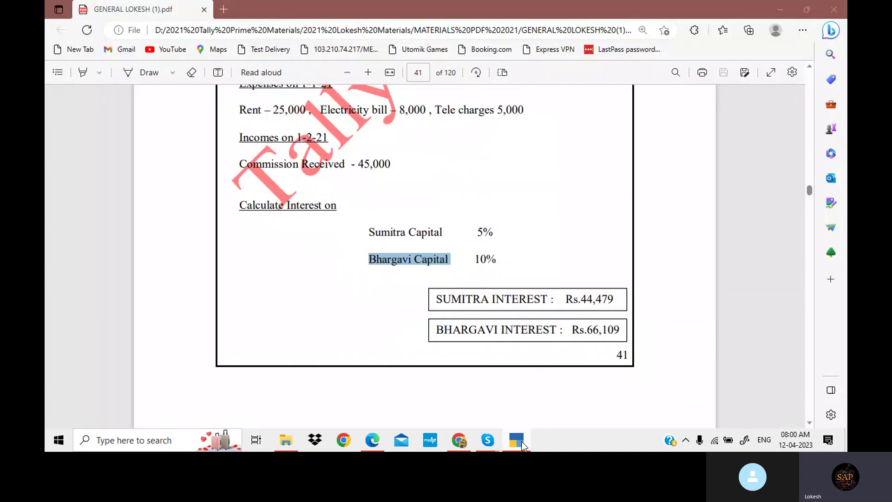
pyautogui.click(521, 441)
pyautogui.write('10')
pyautogui.press('Return')
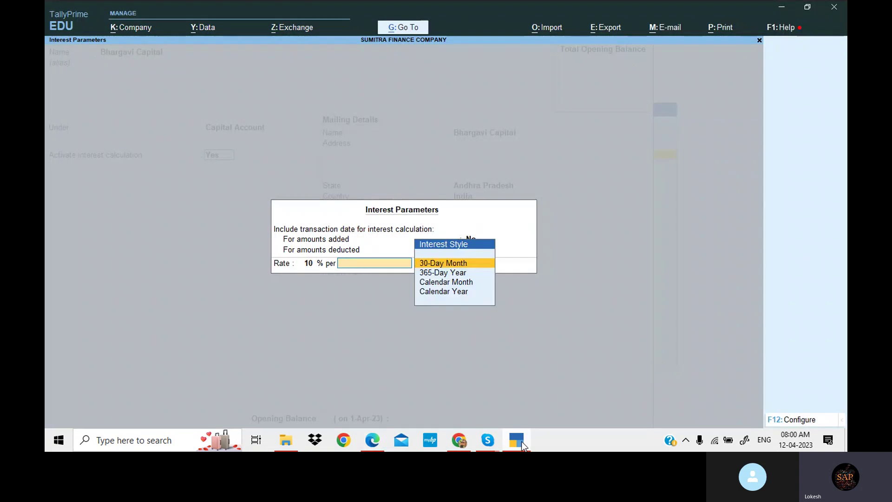
pyautogui.press('Down')
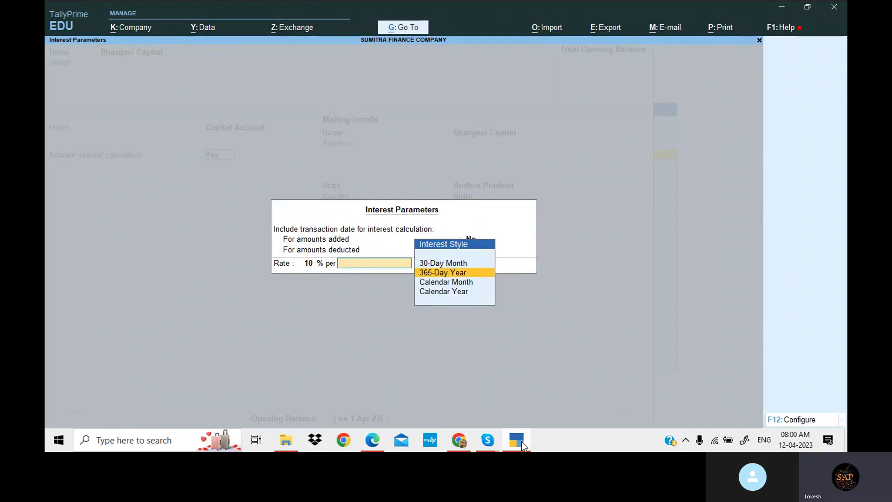
pyautogui.press('Return')
pyautogui.press('Return')
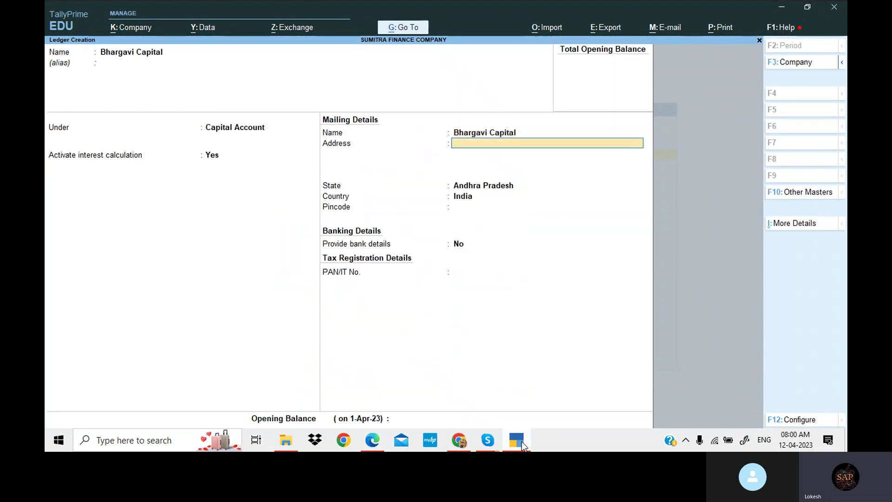
# Keep the default address, banking and tax details of the 10% partner's capital ledger and save it.
pyautogui.press('Return')
pyautogui.press('Return')
pyautogui.press('Return')
pyautogui.press('Return')
pyautogui.press('Return')
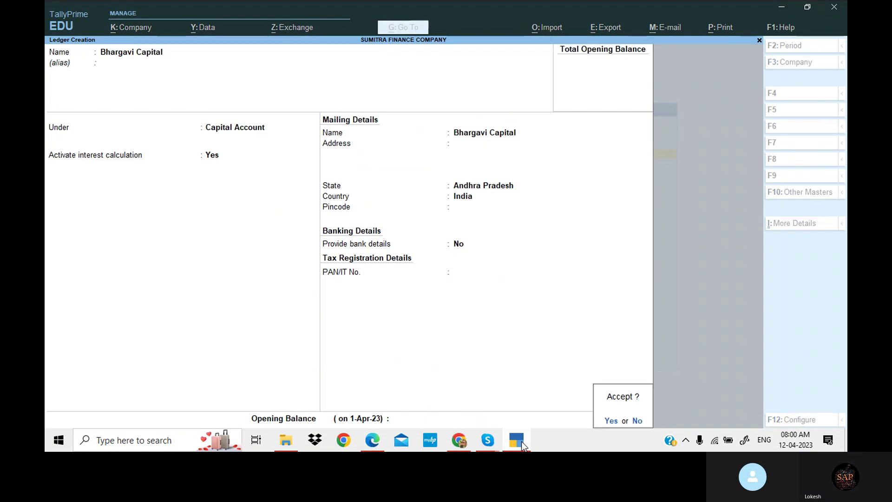
pyautogui.press('Return')
# Name the new ledger Rent, taken from the expenses listed in the PDF's Problem 7.
pyautogui.hotkey('alt', 'Tab')
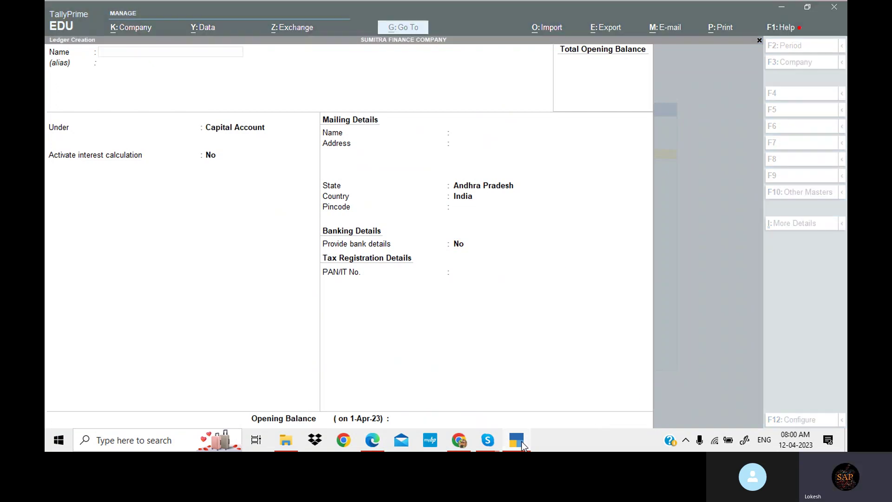
pyautogui.scroll(4, 409, 249)
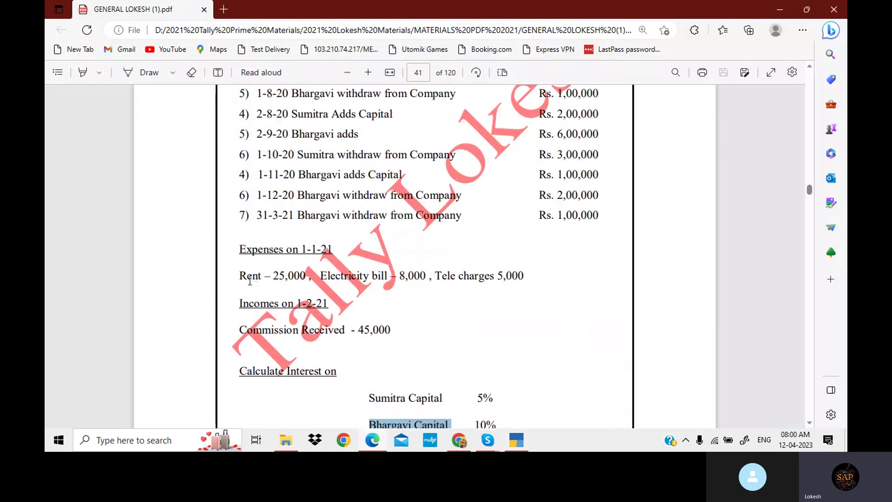
pyautogui.moveTo(240, 274); pyautogui.dragTo(262, 279)
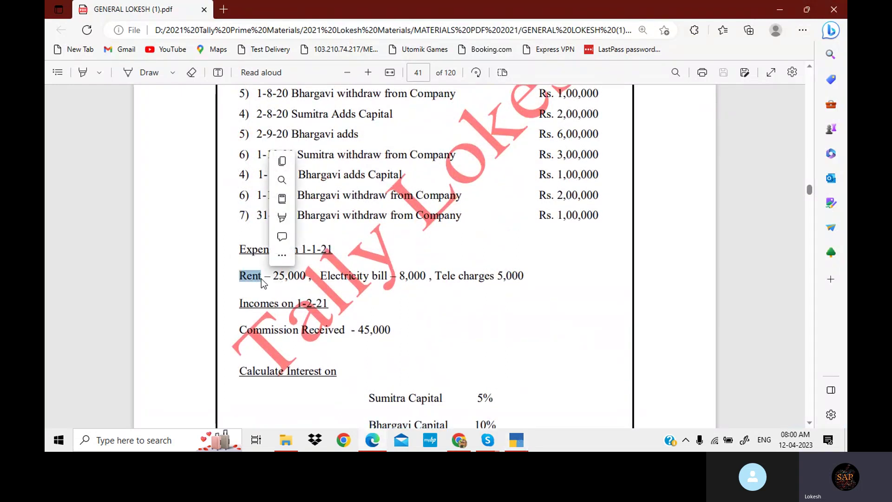
pyautogui.click(516, 440)
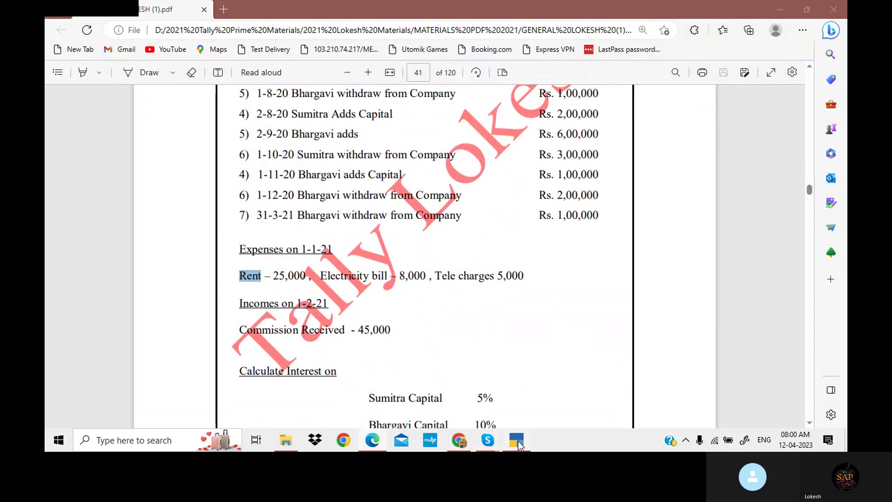
pyautogui.write('Rent')
pyautogui.press('Return')
pyautogui.press('Return')
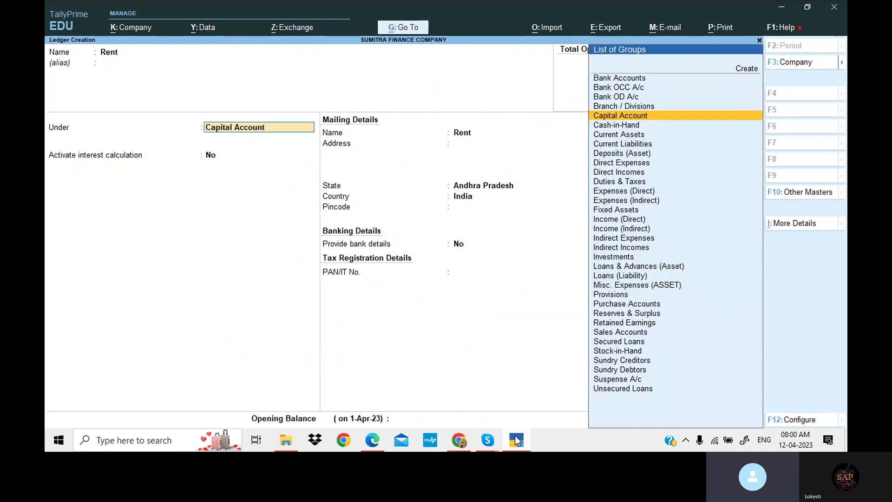
# Place the Rent ledger under Indirect Expenses, keep its type Not Applicable and interest calculation off, and save it.
pyautogui.press('BackSpace')
pyautogui.write('In')
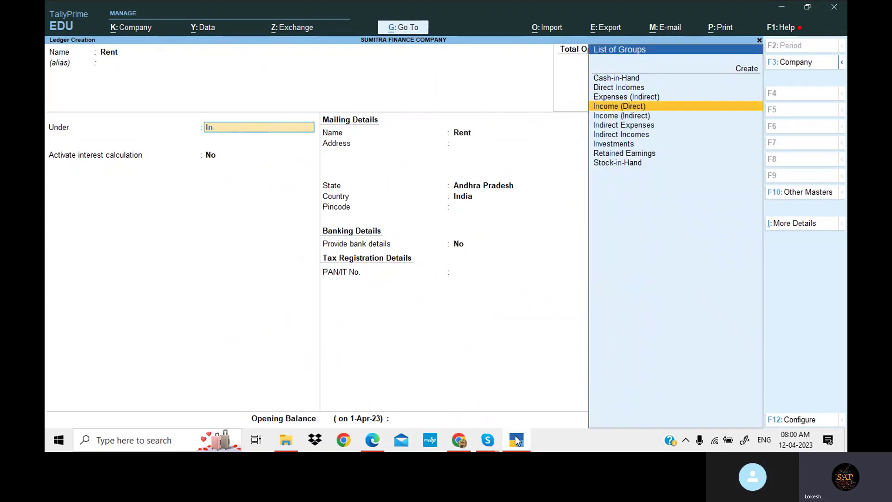
pyautogui.press('Down')
pyautogui.press('Down')
pyautogui.press('Return')
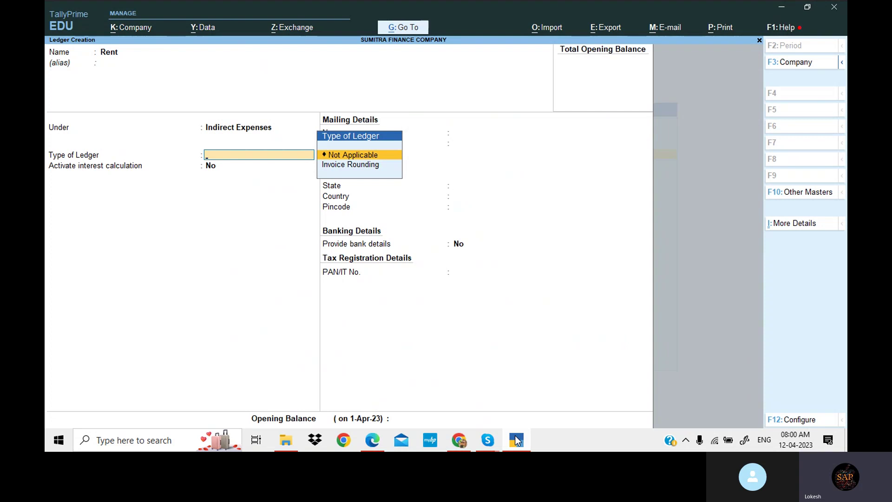
pyautogui.press('Return')
pyautogui.press('Return')
pyautogui.press('Return')
pyautogui.press('Return')
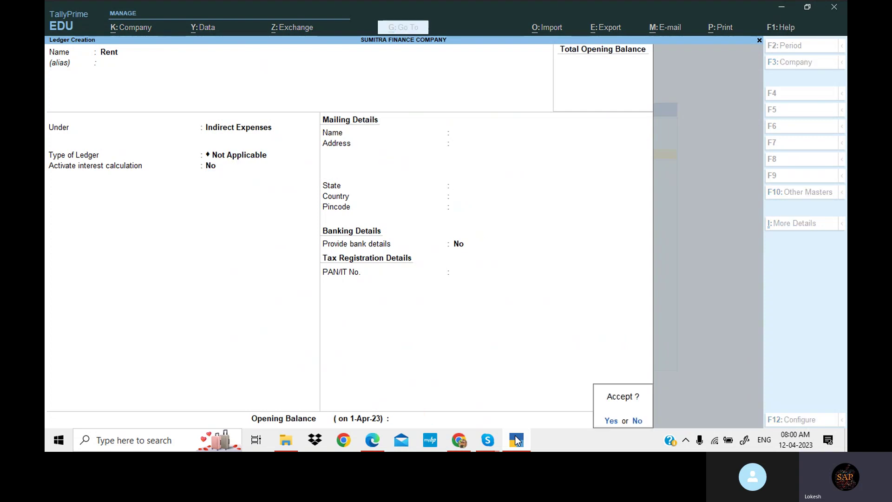
pyautogui.press('Return')
# Copy Electricity bill from the PDF's expenses and use it as the name of the next ledger.
pyautogui.click(516, 440)
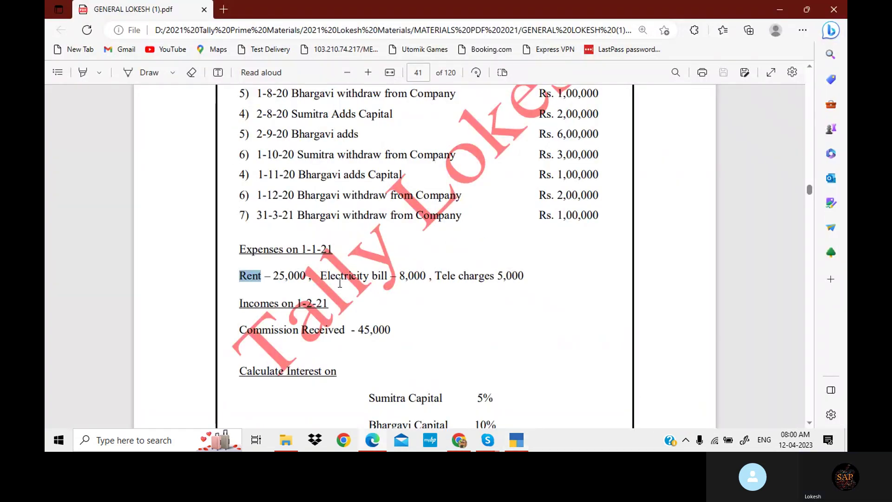
pyautogui.moveTo(321, 275); pyautogui.dragTo(386, 277)
pyautogui.hotkey('ctrl', 'c')
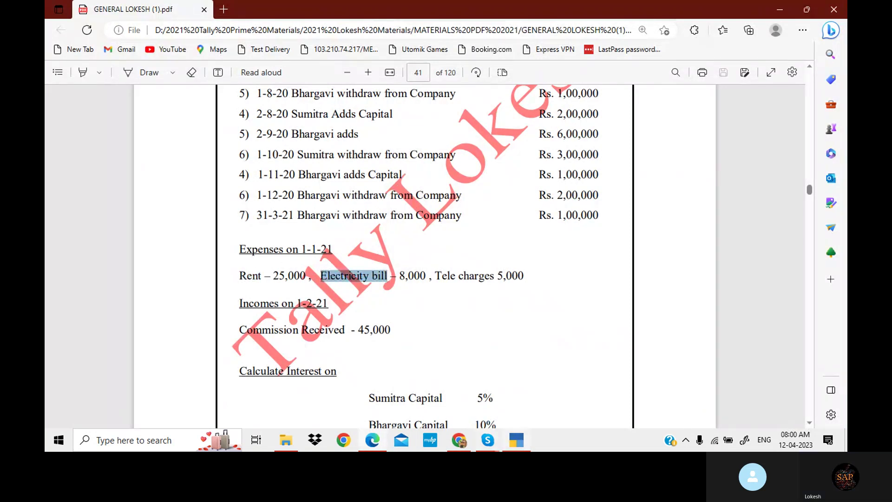
pyautogui.click(519, 445)
pyautogui.hotkey('ctrl', 'v')
pyautogui.press('Return')
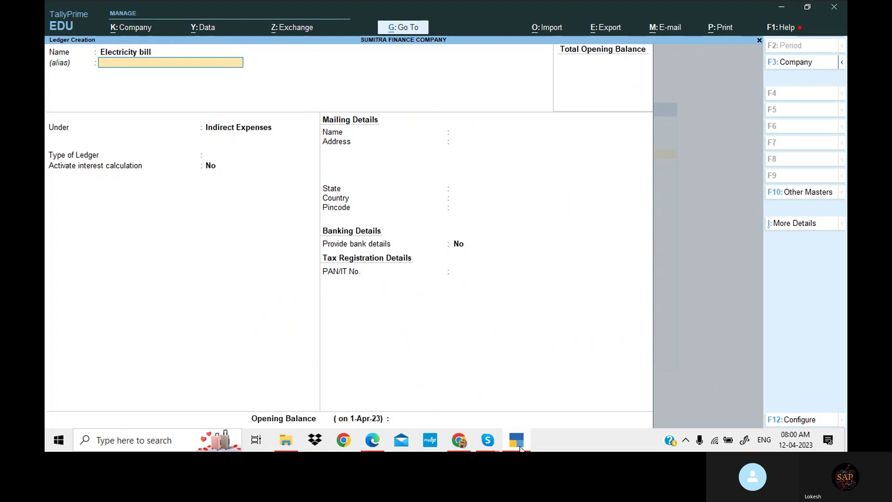
# Keep the Electricity bill ledger under Indirect Expenses with default type, interest and bank settings, and save it.
pyautogui.press('Return')
pyautogui.press('Return')
pyautogui.press('Return')
pyautogui.press('Return')
pyautogui.press('Return')
pyautogui.press('Return')
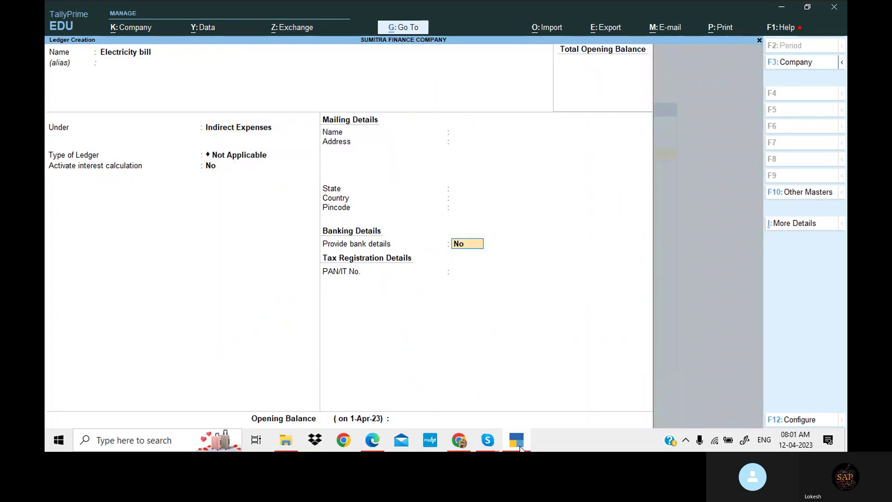
pyautogui.press('Return')
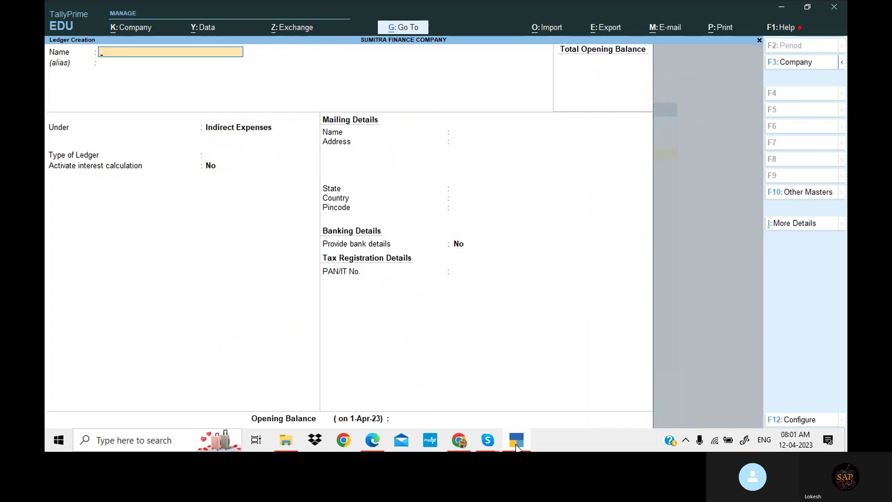
# Copy Tele charges from the PDF's expenses and use it as the name of the next ledger.
pyautogui.click(517, 442)
pyautogui.moveTo(437, 275); pyautogui.dragTo(493, 281)
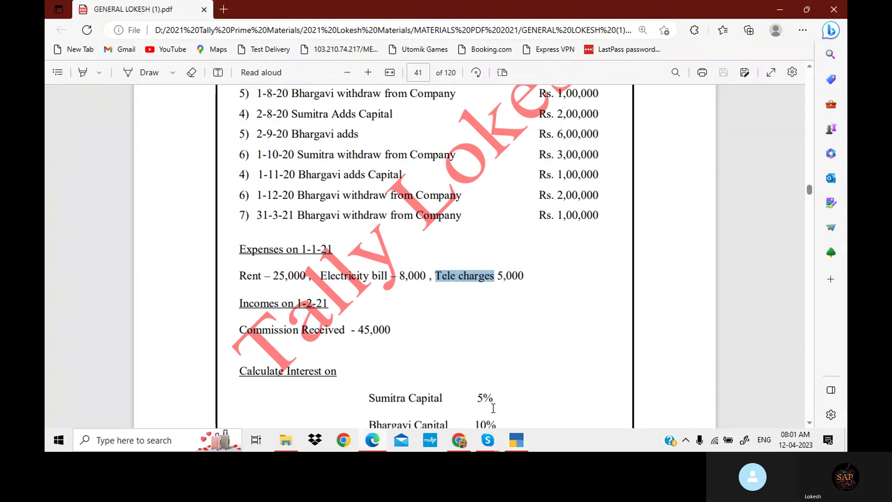
pyautogui.click(513, 447)
pyautogui.hotkey('ctrl', 'alt', 'v')
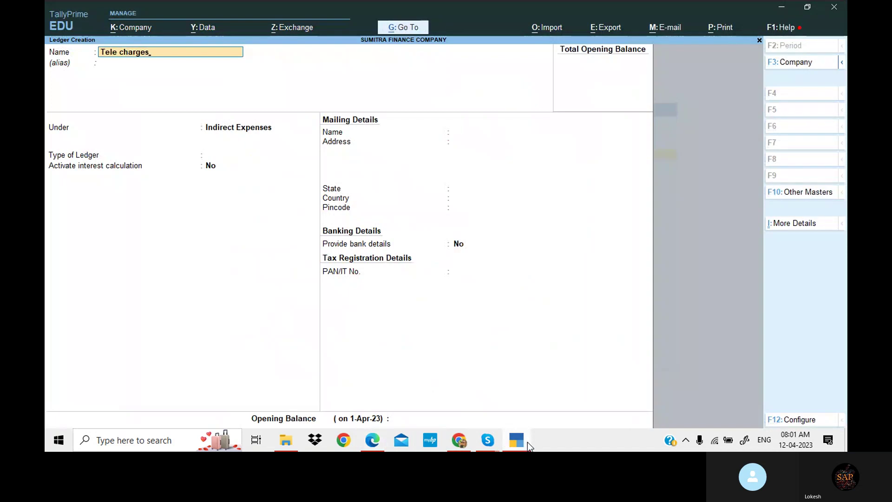
# Keep the Tele charges ledger under Indirect Expenses with its default settings and save it.
pyautogui.press('Return')
pyautogui.press('Return')
pyautogui.press('Return')
pyautogui.press('Return')
pyautogui.press('Return')
pyautogui.press('Return')
pyautogui.press('Return')
pyautogui.press('Return')
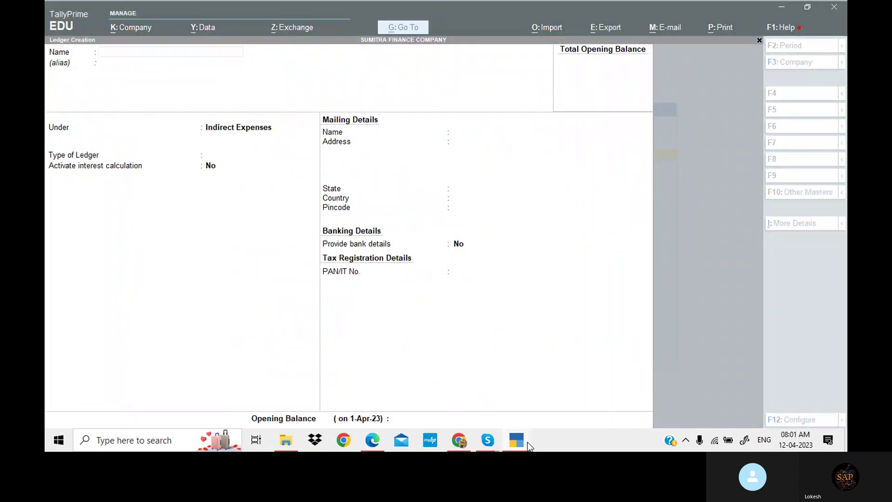
# Copy Commission Received from the PDF's incomes and use it as the name of the next ledger.
pyautogui.hotkey('alt', 'Tab')
pyautogui.moveTo(240, 332); pyautogui.dragTo(346, 343)
pyautogui.hotkey('ctrl', 'c')
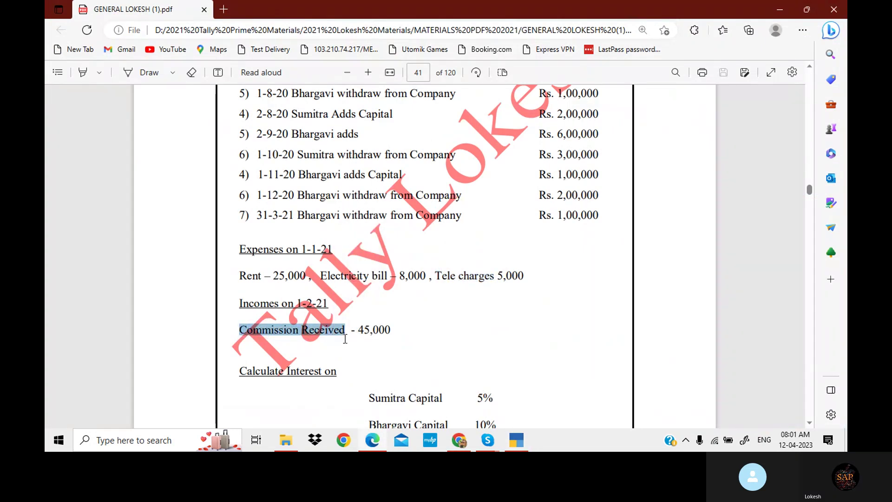
pyautogui.click(518, 447)
pyautogui.hotkey('ctrl', 'alt', 'v')
pyautogui.moveTo(503, 444)
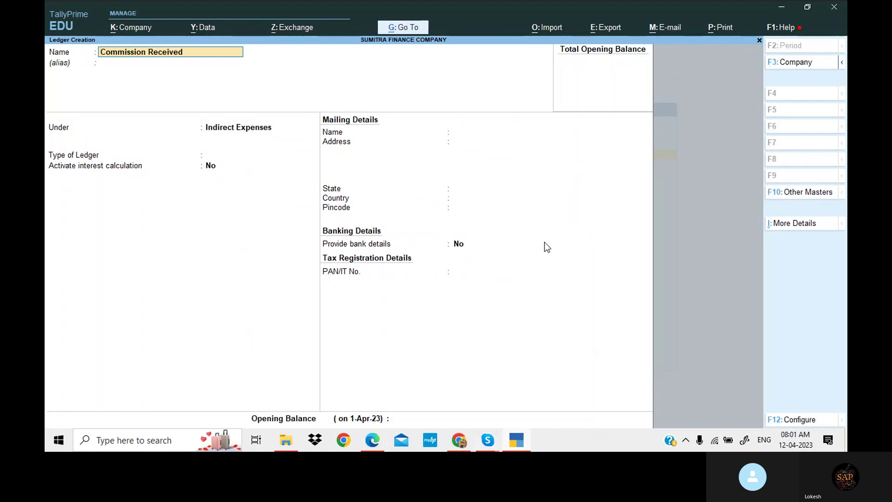
# Place the Commission Received ledger under Indirect Incomes, keep its type Not Applicable and interest calculation off, and save it.
pyautogui.press('Return')
pyautogui.press('Return')
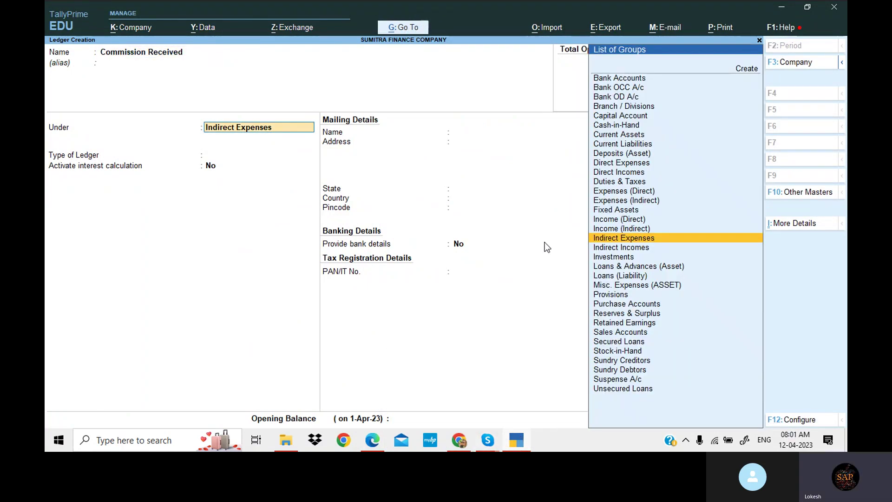
pyautogui.press('Down')
pyautogui.press('Return')
pyautogui.press('Return')
pyautogui.press('Return')
pyautogui.press('Return')
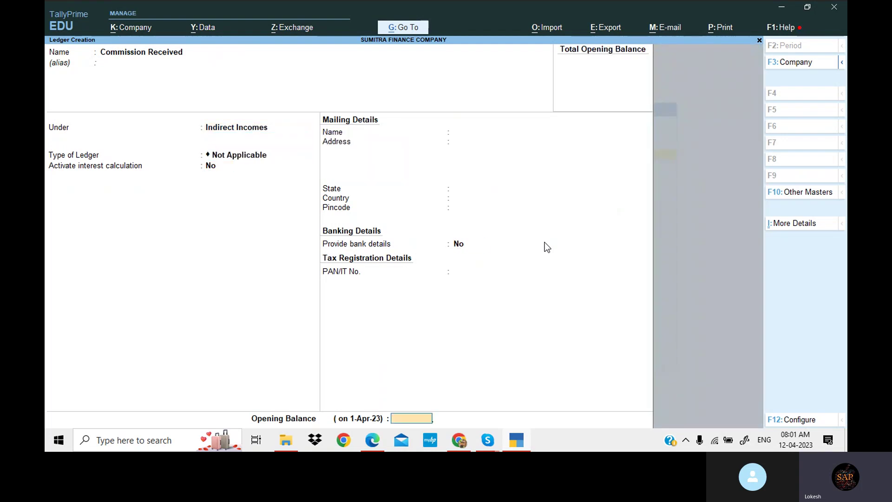
pyautogui.press('Return')
pyautogui.press('Return')
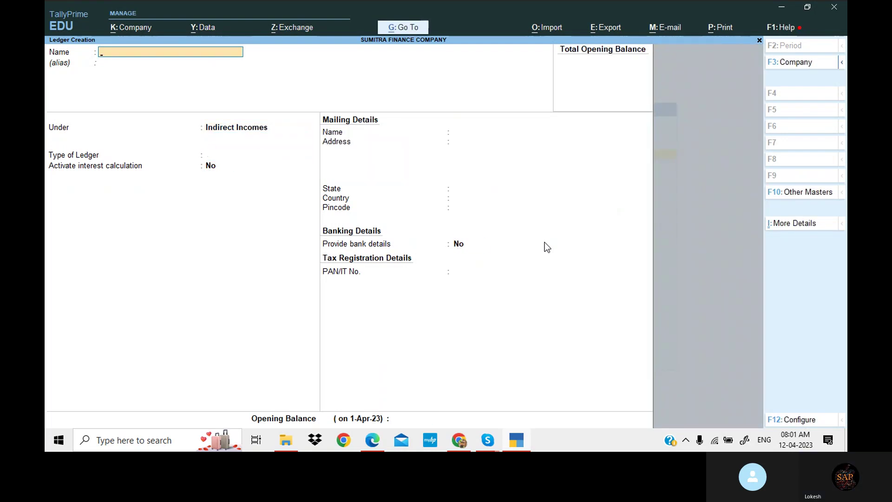
# Leave ledger creation for the Gateway of Tally and open accounting voucher entry.
pyautogui.press('Escape')
pyautogui.press('Return')
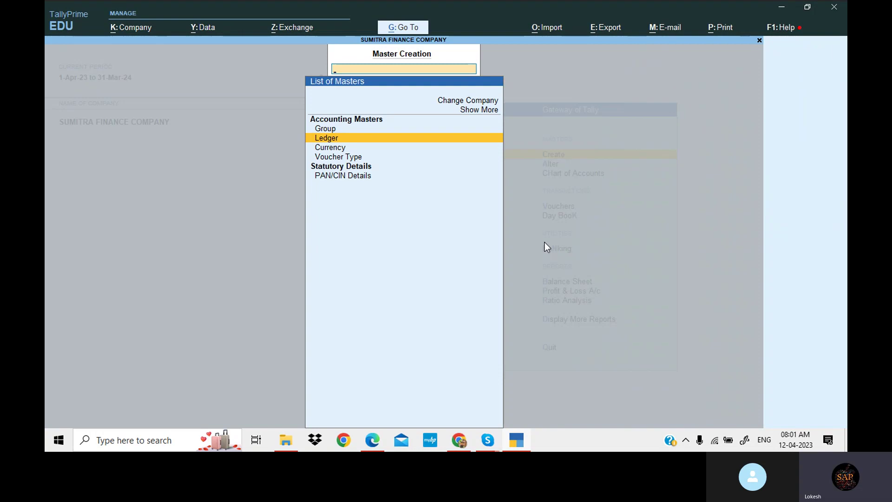
pyautogui.press('Escape')
pyautogui.press('Down')
pyautogui.press('Down')
pyautogui.press('Down')
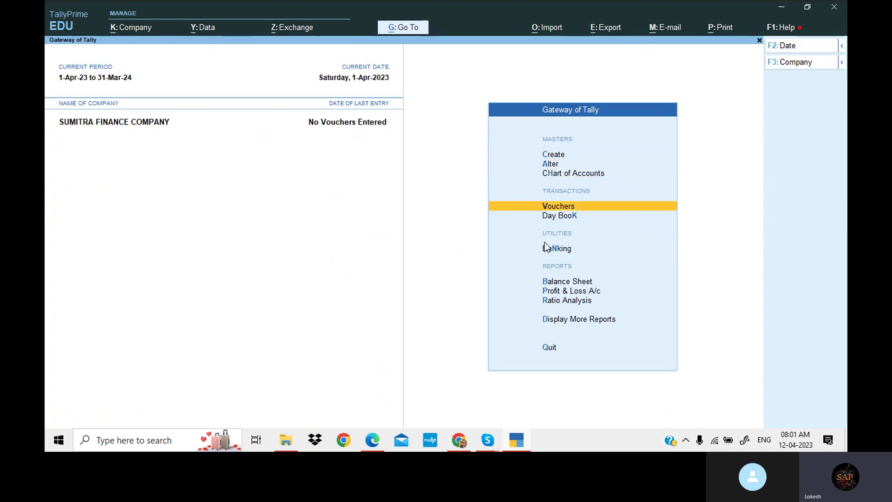
pyautogui.press('Return')
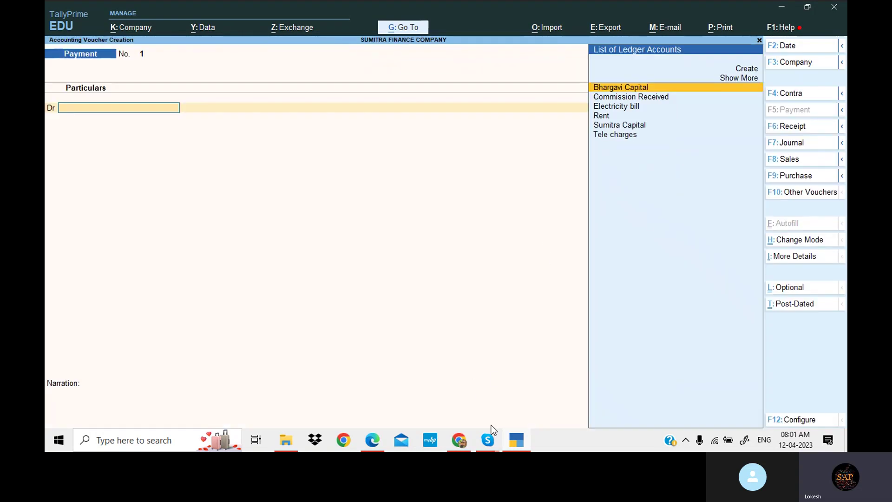
# Check the starting capital entry in the PDF's Problem 7 and start a receipt voucher dated 1-4-2023.
pyautogui.click(517, 443)
pyautogui.scroll(5, 294, 271)
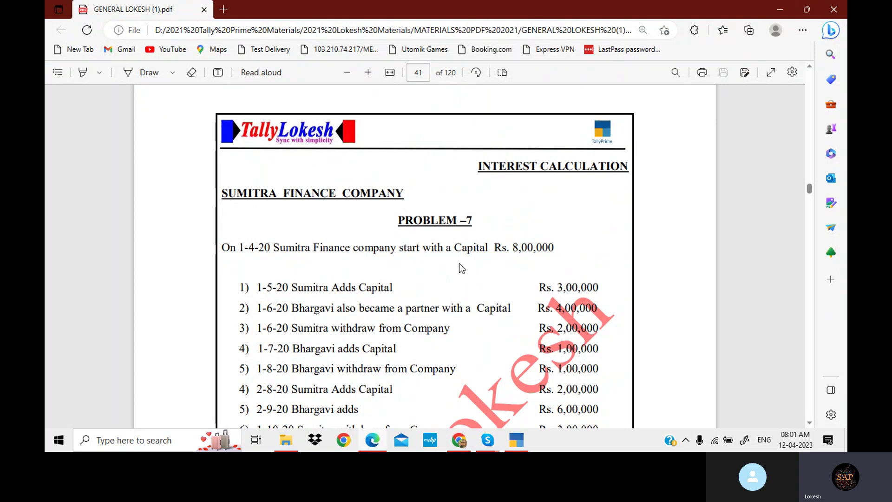
pyautogui.click(516, 440)
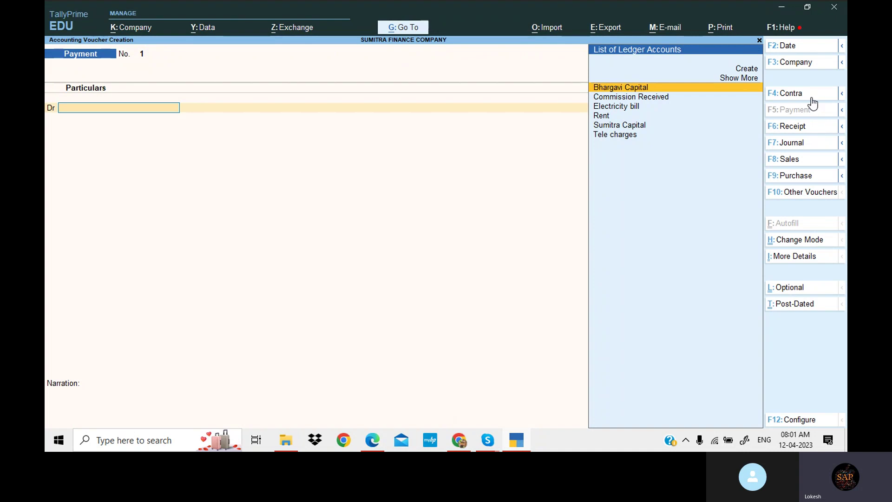
pyautogui.click(812, 124)
pyautogui.click(795, 45)
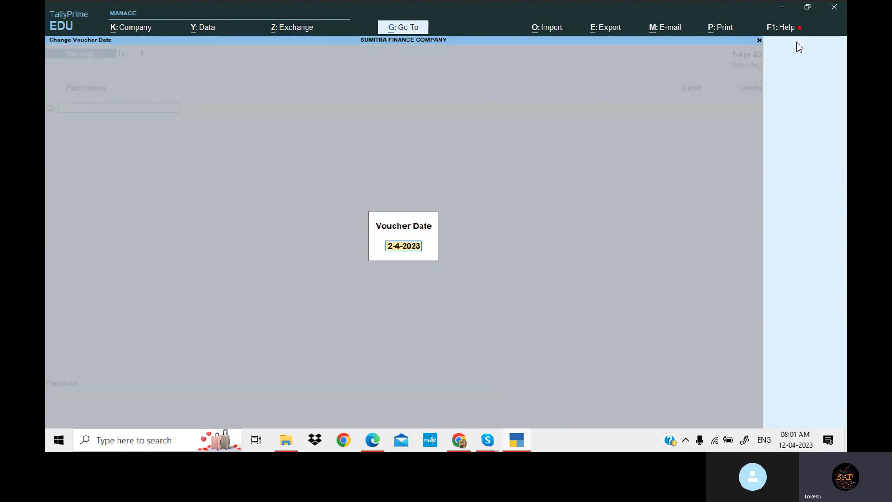
pyautogui.write('1-4')
pyautogui.press('Return')
# Record the receipt by crediting the 5% partner's capital ledger with 8,00,000, debiting Cash for the same amount, and save the voucher.
pyautogui.write('Sum')
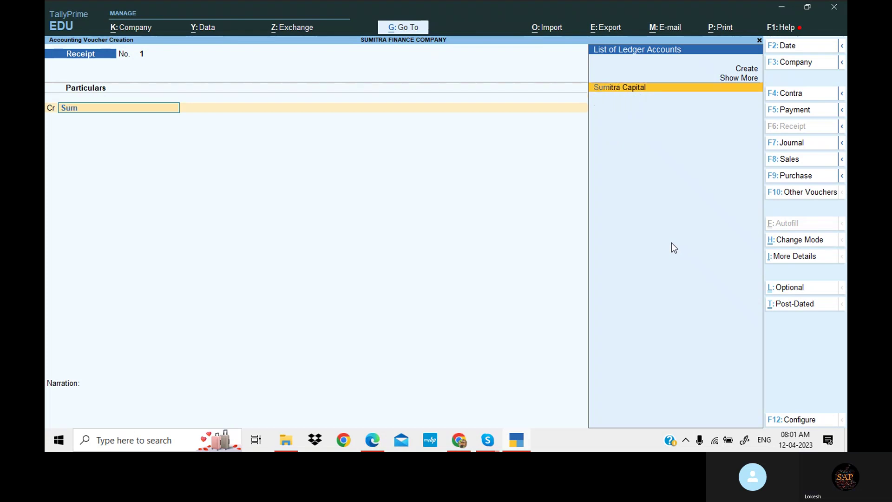
pyautogui.press('Return')
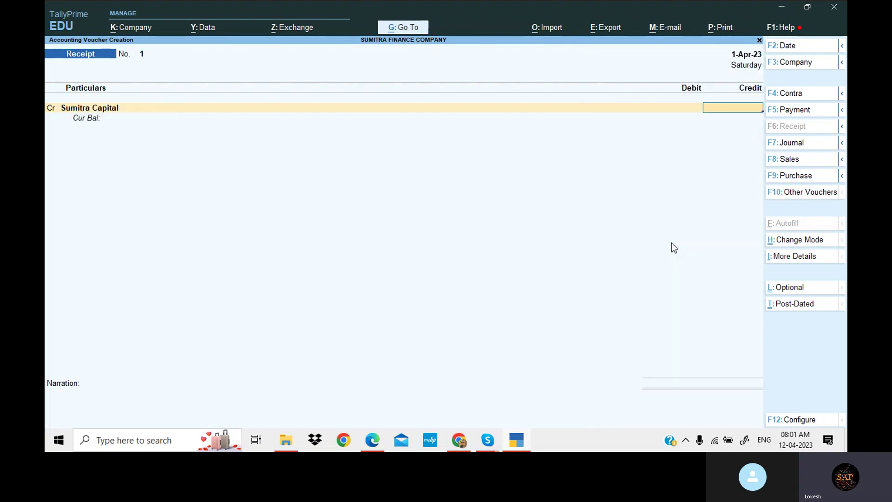
pyautogui.write('800000')
pyautogui.press('Return')
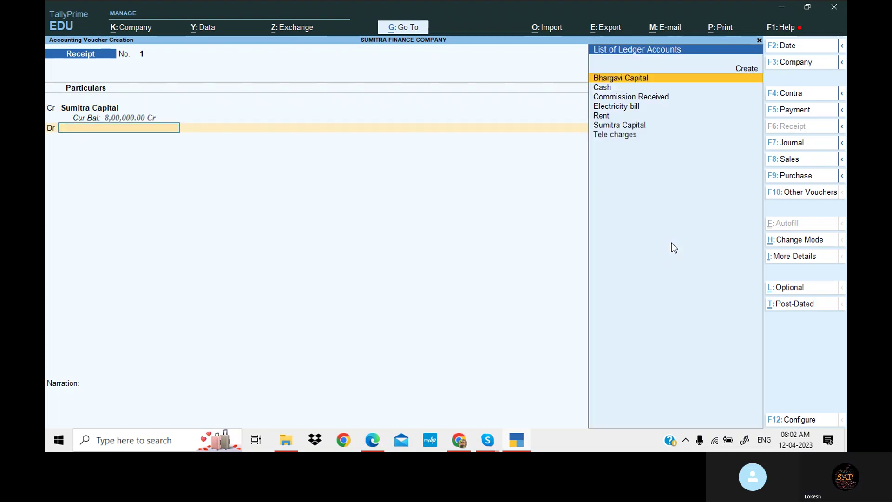
pyautogui.press('Down')
pyautogui.press('Return')
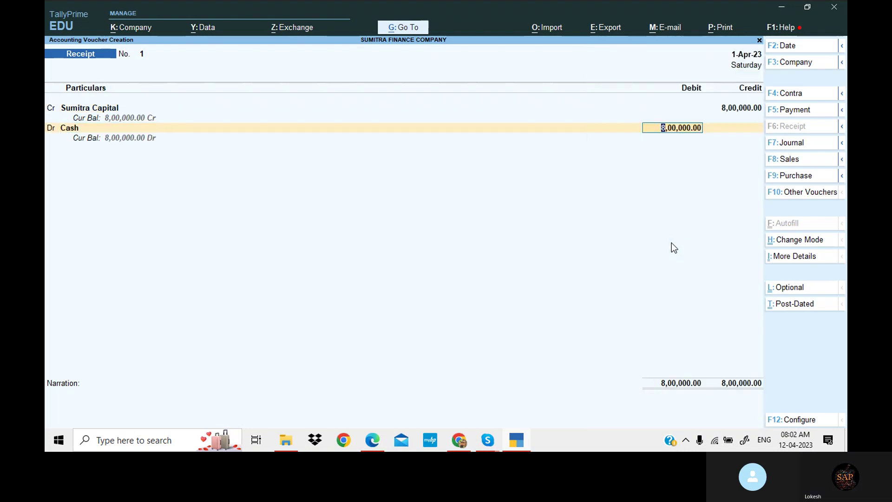
pyautogui.press('Return')
pyautogui.press('Return')
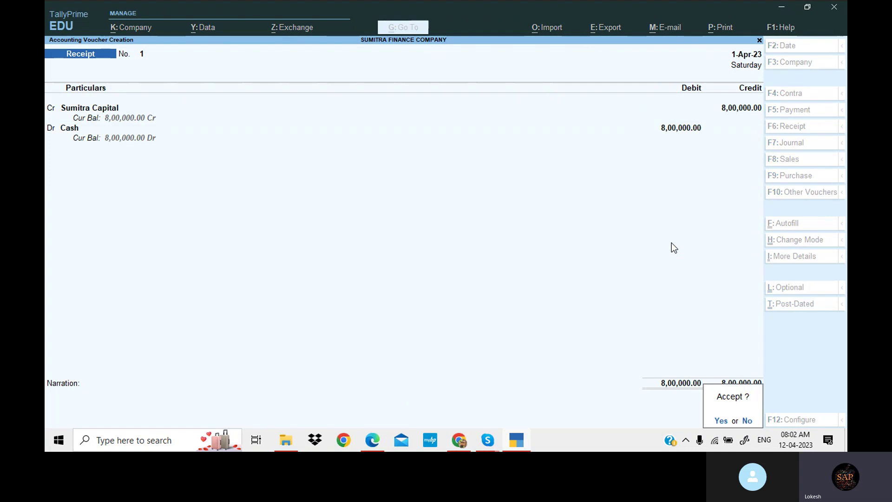
pyautogui.press('Return')
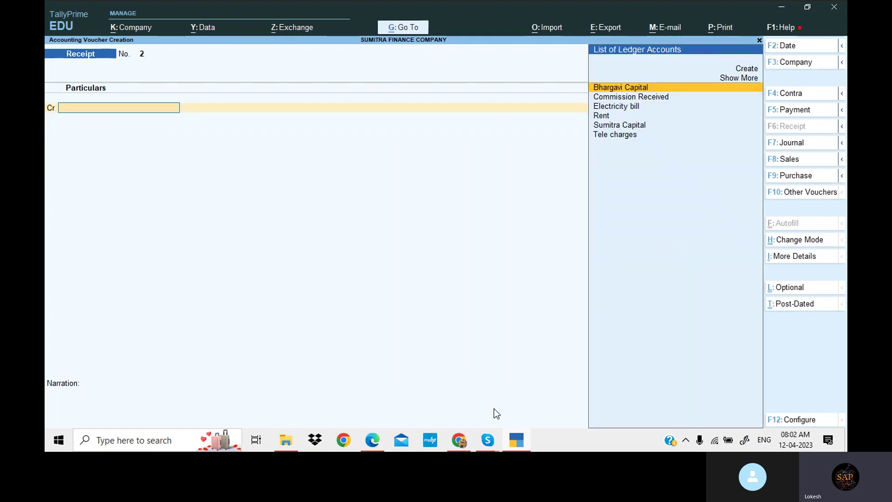
# Check the first numbered capital addition in the PDF's Problem 7 and date the new receipt voucher 1-5-2023.
pyautogui.click(516, 440)
pyautogui.scroll(-2, 299, 258)
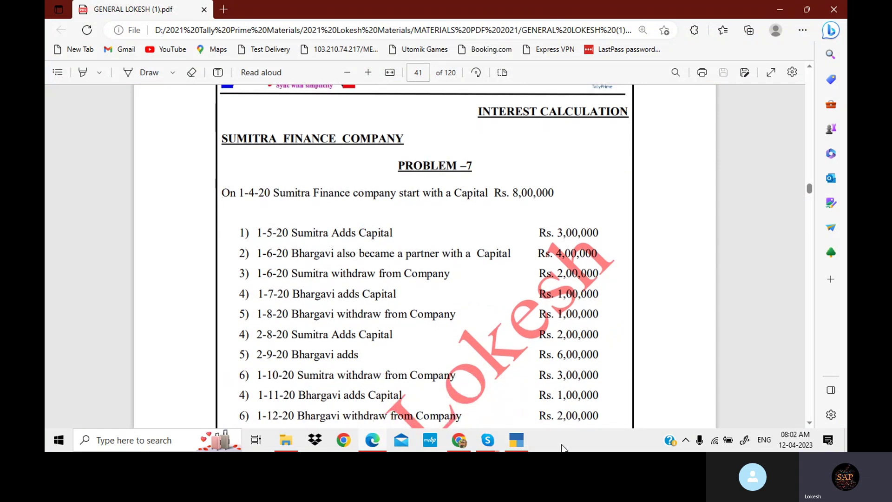
pyautogui.click(518, 444)
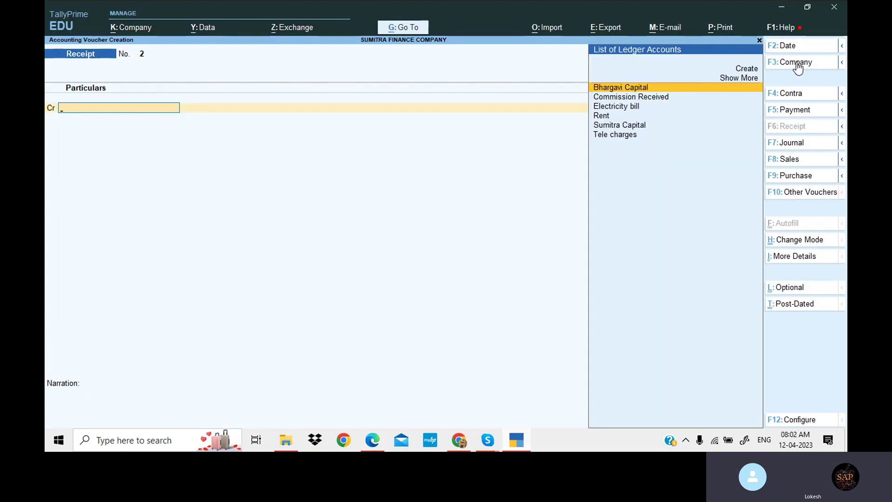
pyautogui.click(800, 49)
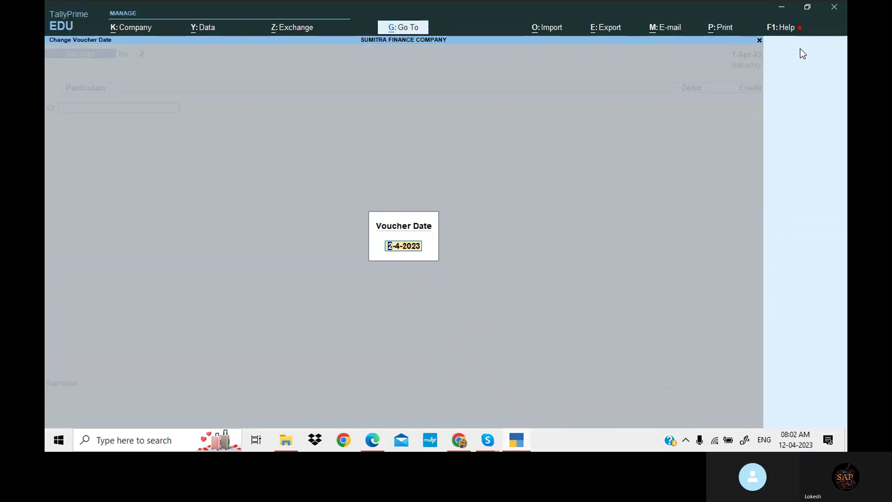
pyautogui.write('1-5')
pyautogui.press('Return')
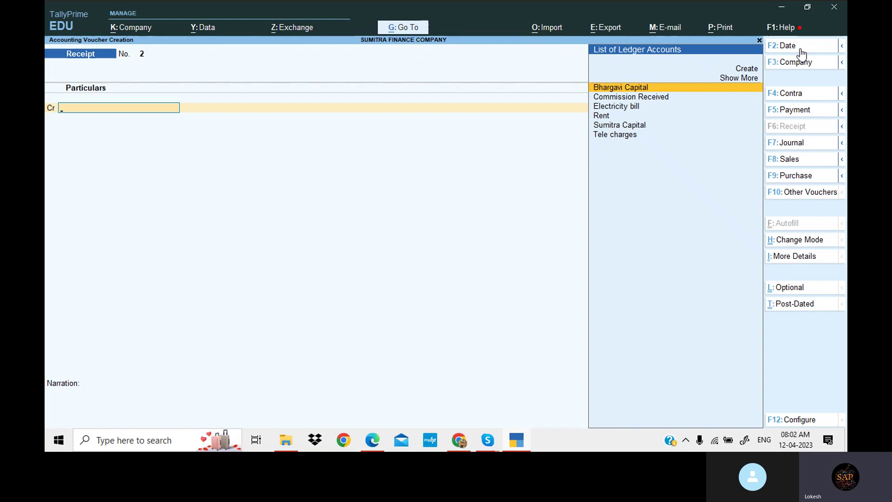
# Credit the founding partner's capital ledger with 3,00,000, debit Cash for the same amount, and save the receipt.
pyautogui.write('Sum')
pyautogui.press('Return')
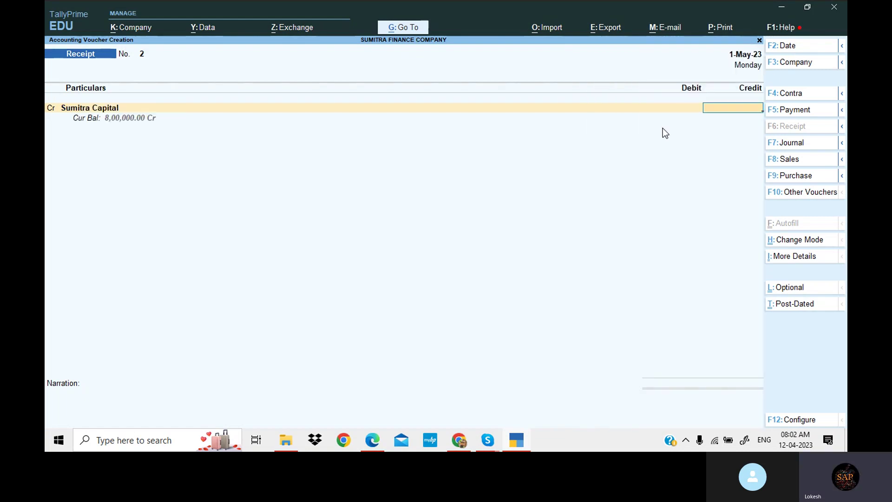
pyautogui.click(519, 445)
pyautogui.click(517, 441)
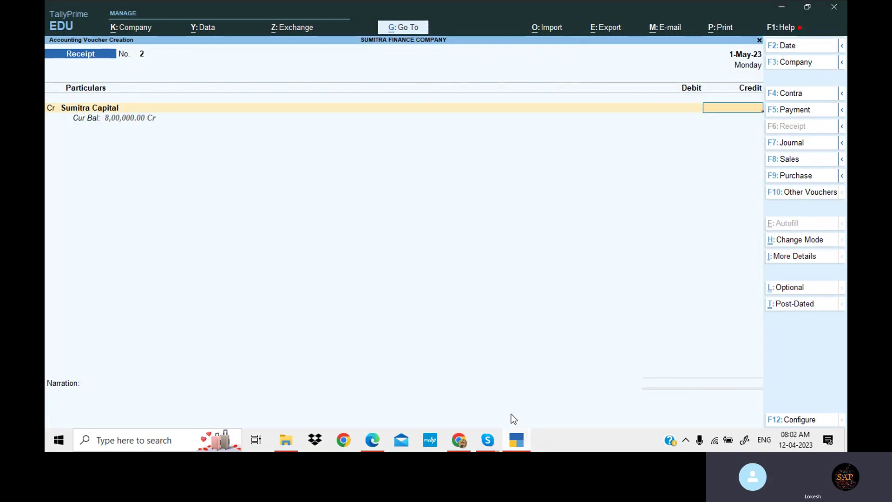
pyautogui.write('3,')
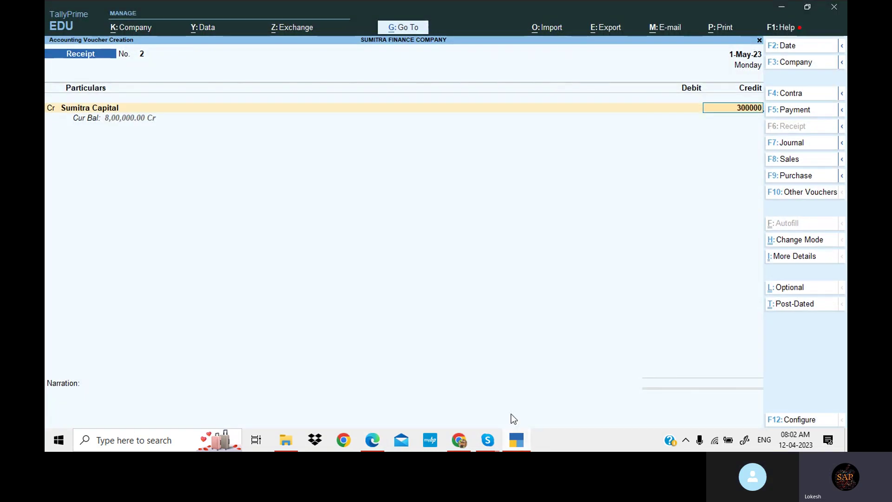
pyautogui.write('00,000')
pyautogui.press('Return')
pyautogui.press('Return')
pyautogui.press('Return')
pyautogui.press('Return')
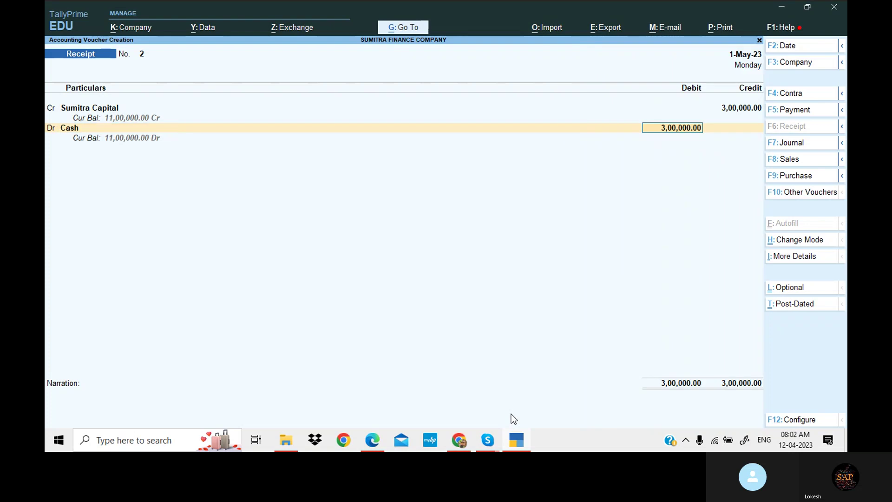
pyautogui.press('Return')
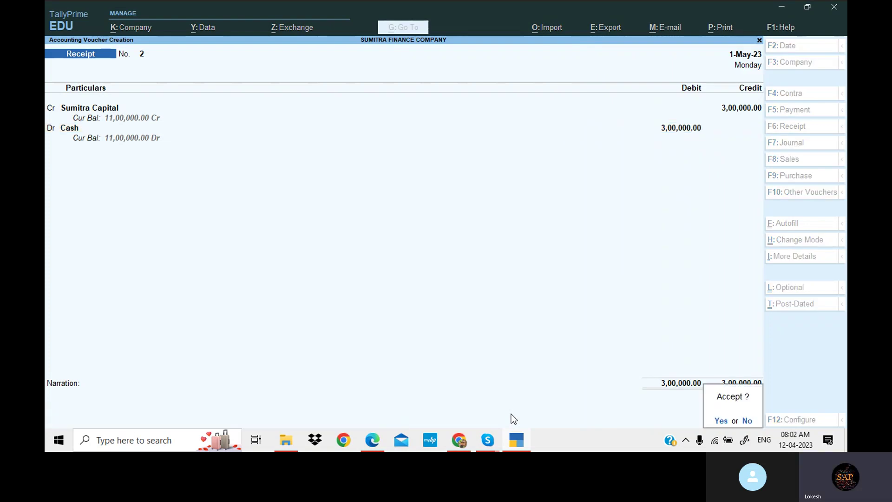
pyautogui.press('Return')
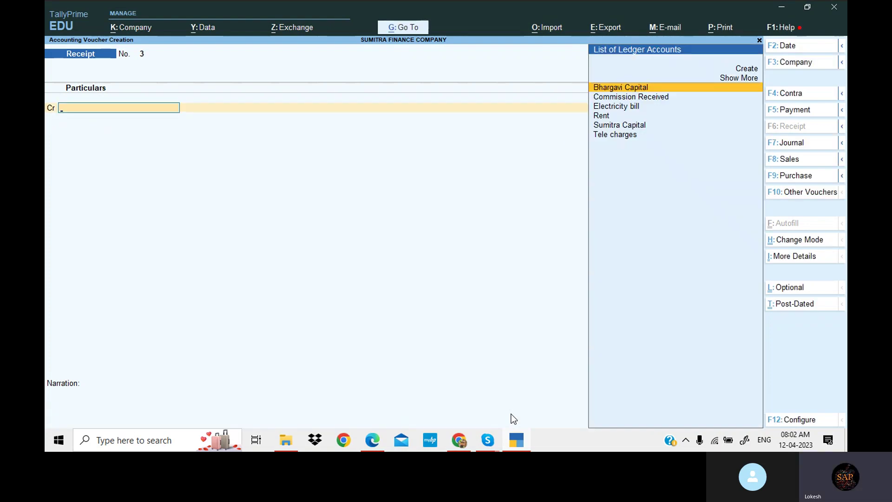
# Look up the second partner's joining entry in the PDF and date the next receipt voucher 1-6-2023.
pyautogui.click(522, 444)
pyautogui.scroll(-3, 386, 290)
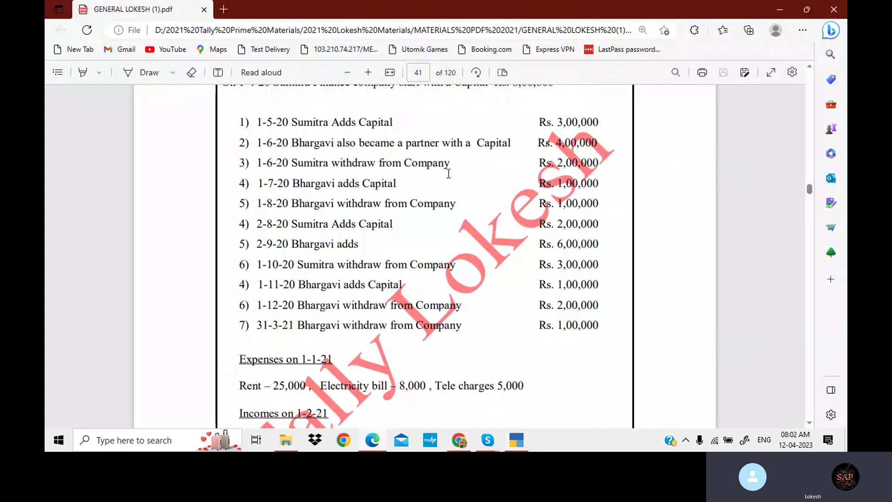
pyautogui.scroll(1, 448, 173)
pyautogui.click(517, 440)
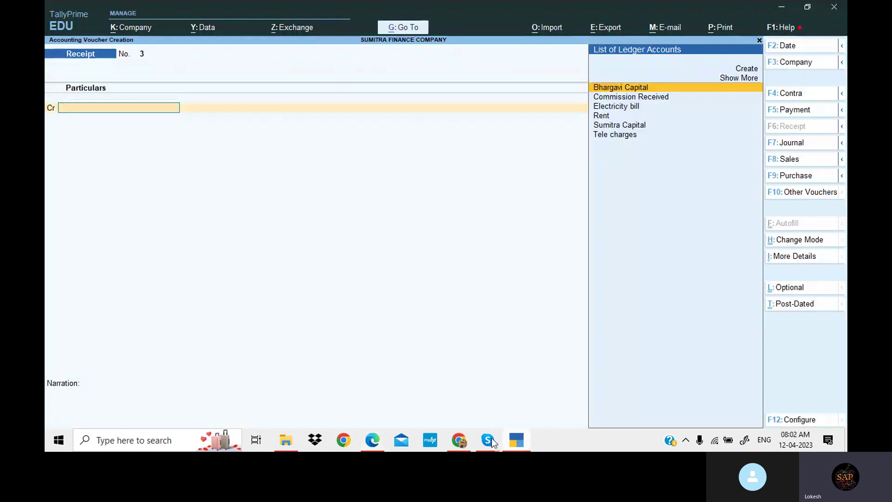
pyautogui.click(798, 49)
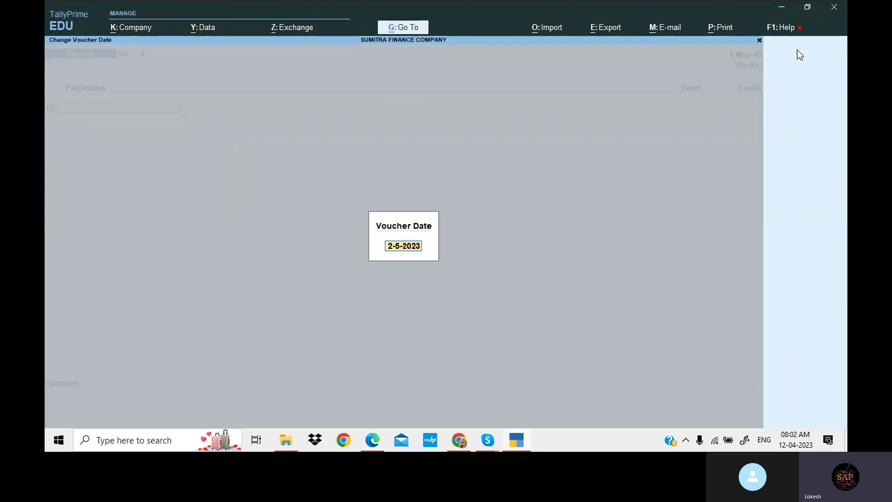
pyautogui.write('1-6')
pyautogui.press('Return')
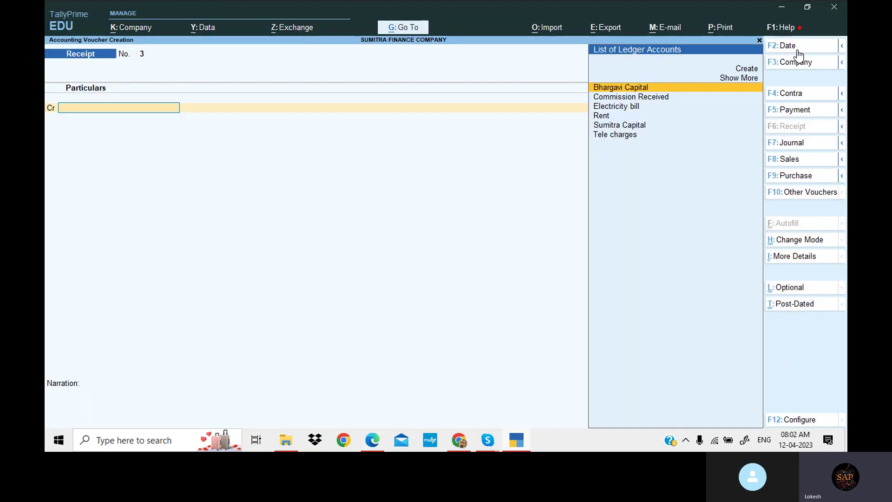
# Credit the second partner's capital ledger with 4,00,000, debit Cash for the same amount, and save the receipt.
pyautogui.write('b')
pyautogui.press('Return')
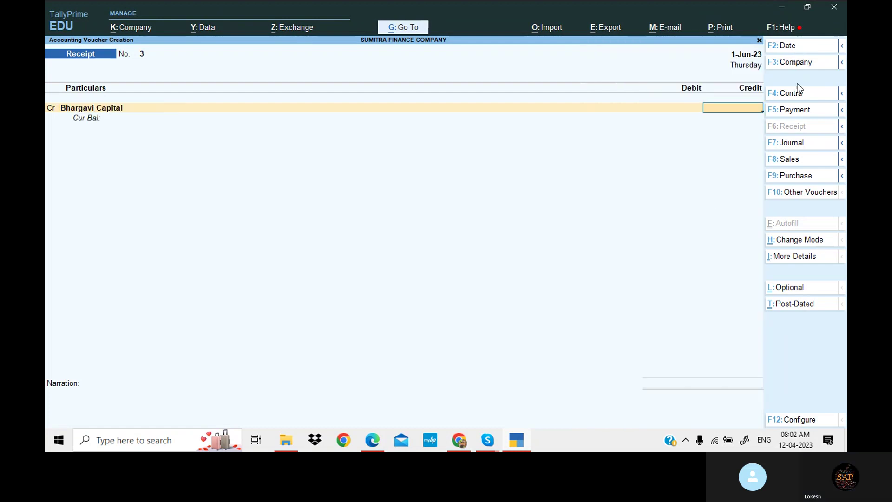
pyautogui.click(519, 438)
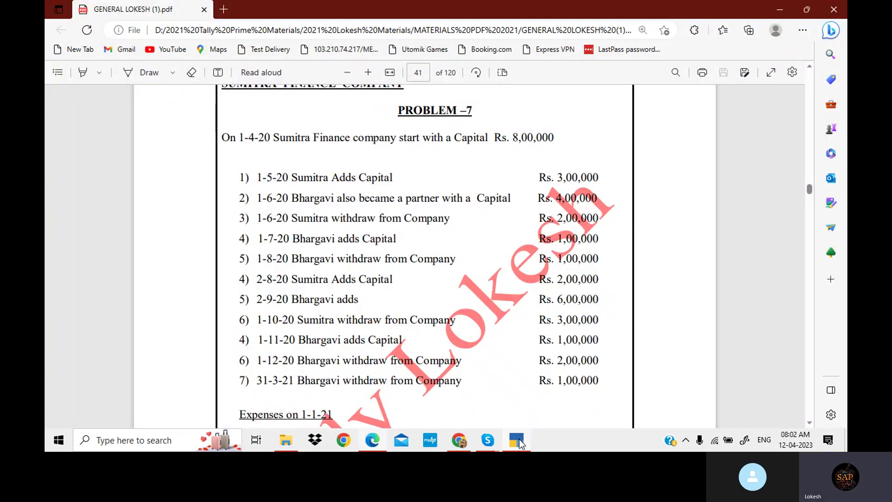
pyautogui.click(519, 439)
pyautogui.write('400000')
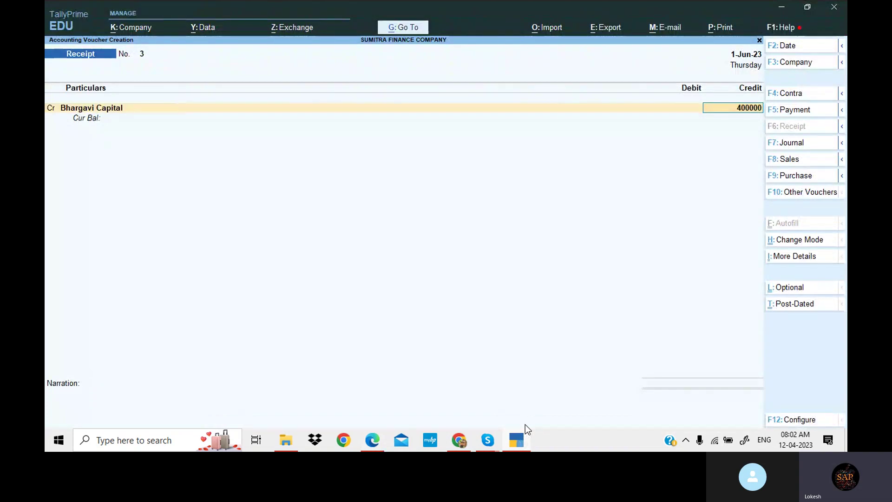
pyautogui.press('Return')
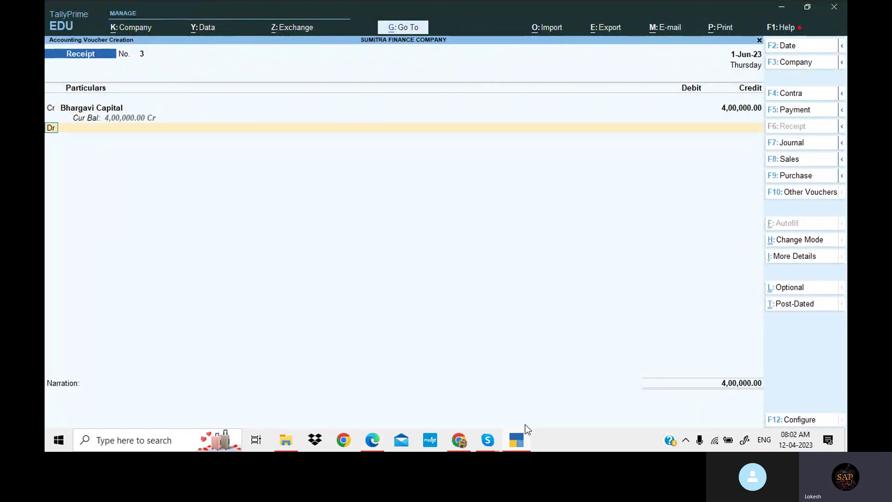
pyautogui.press('Down')
pyautogui.press('Return')
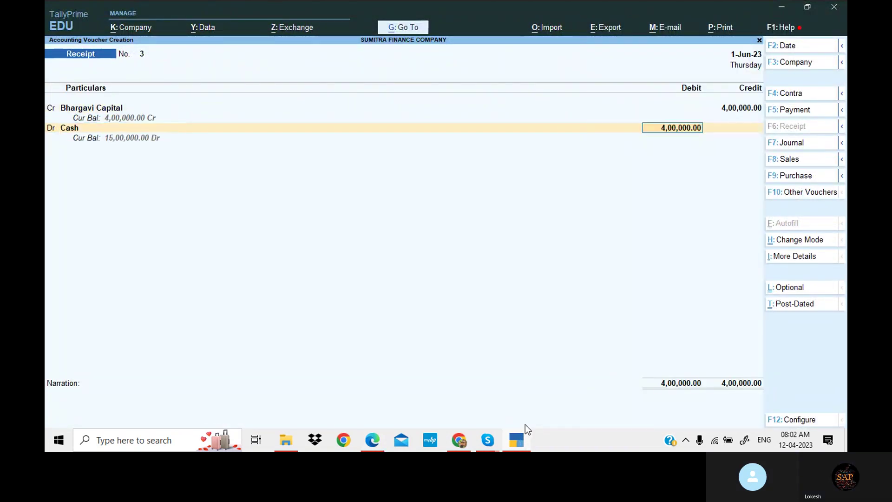
pyautogui.press('Return')
pyautogui.press('Return')
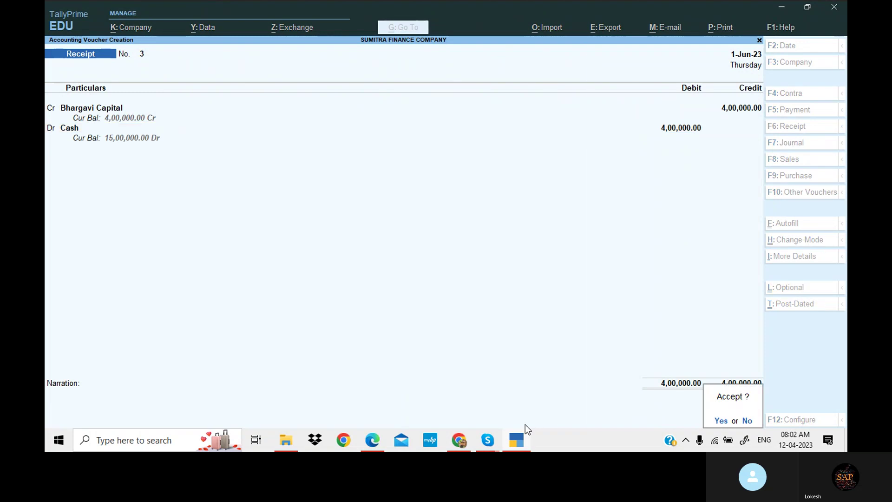
pyautogui.press('Return')
# Check the founding partner's first withdrawal in the PDF and start a payment voucher dated 1-6-2023.
pyautogui.click(515, 447)
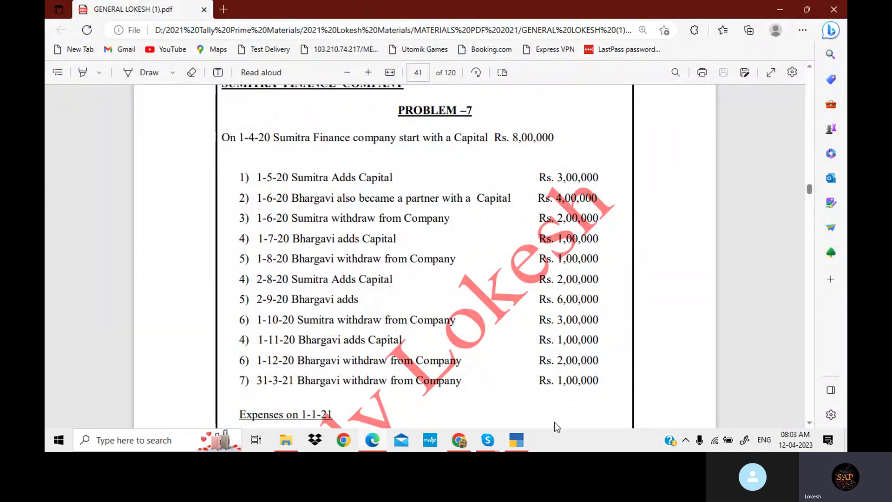
pyautogui.click(518, 442)
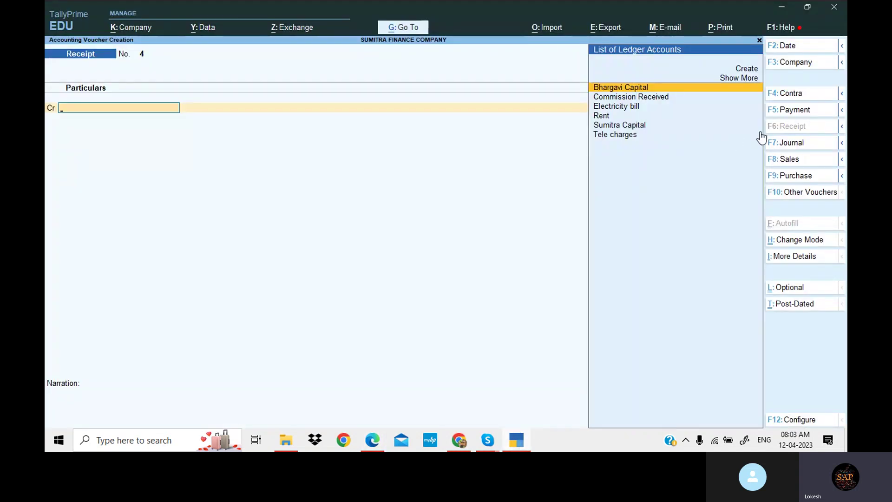
pyautogui.click(816, 111)
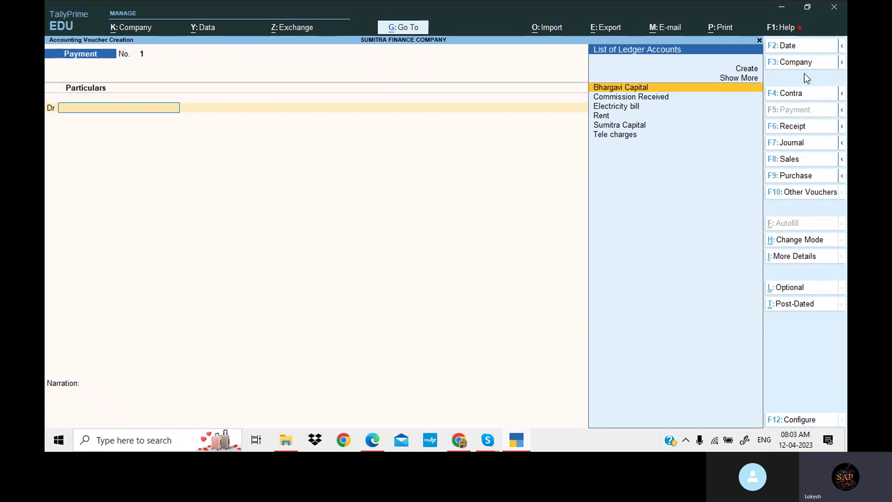
pyautogui.click(799, 46)
pyautogui.write('1-')
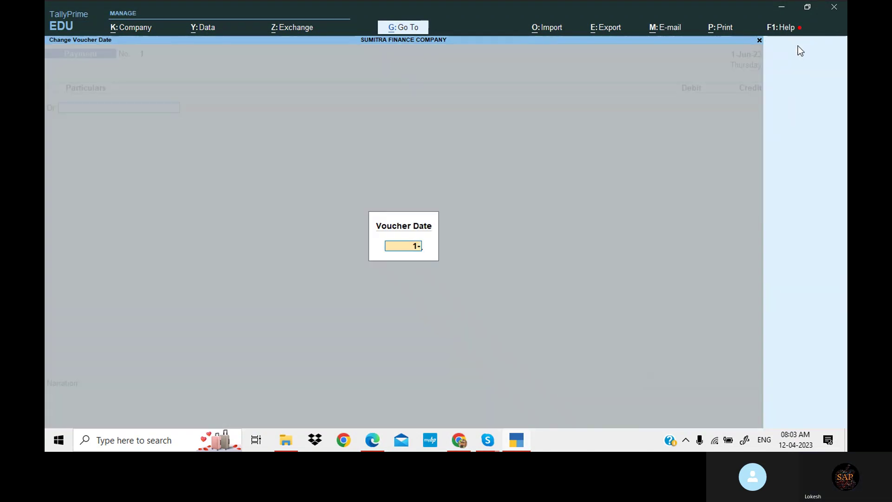
pyautogui.write('6')
pyautogui.press('Return')
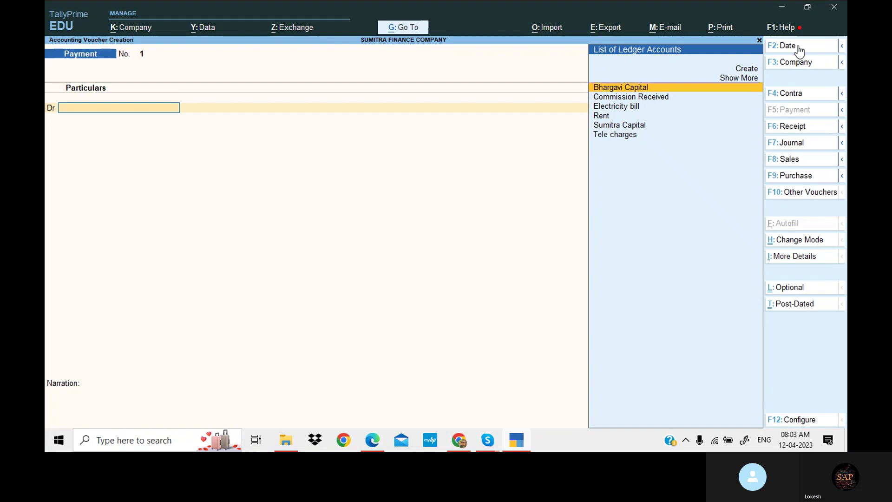
# Debit the founding partner's capital ledger with 2,00,000, credit Cash for the same amount, and save the payment.
pyautogui.write('s')
pyautogui.press('Return')
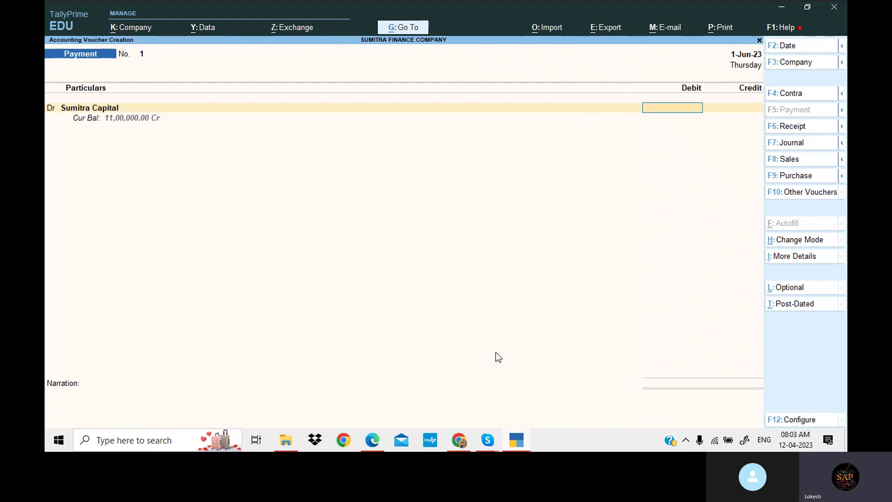
pyautogui.click(521, 444)
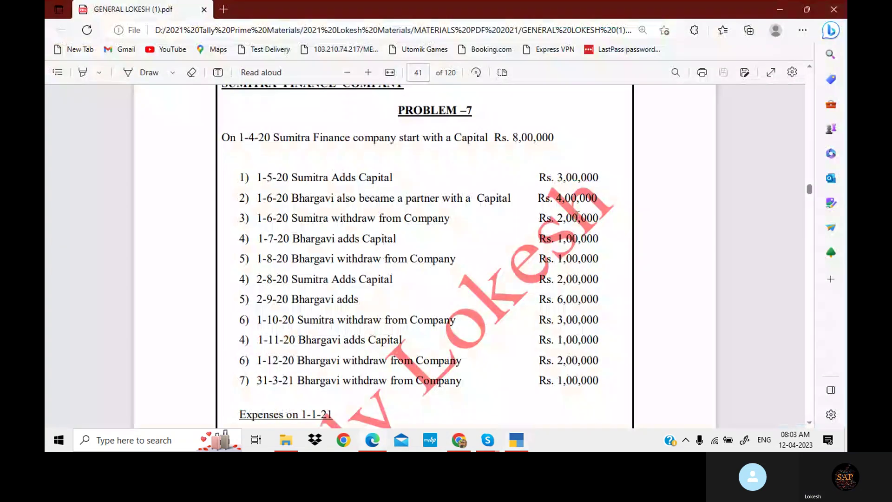
pyautogui.hotkey('alt', 'Tab')
pyautogui.write('2')
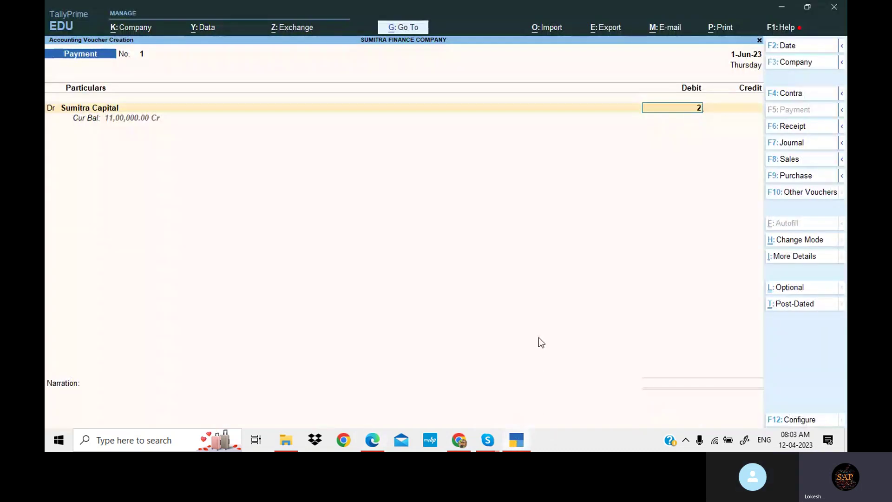
pyautogui.write('00000')
pyautogui.press('Return')
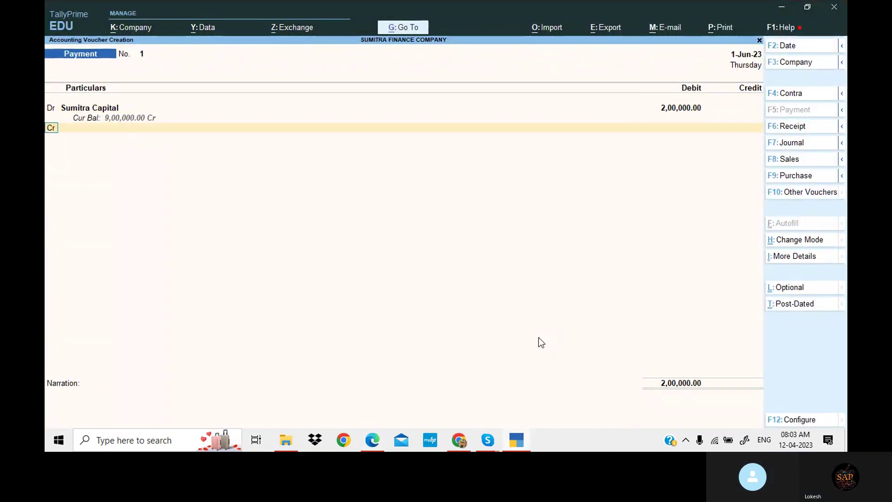
pyautogui.press('Return')
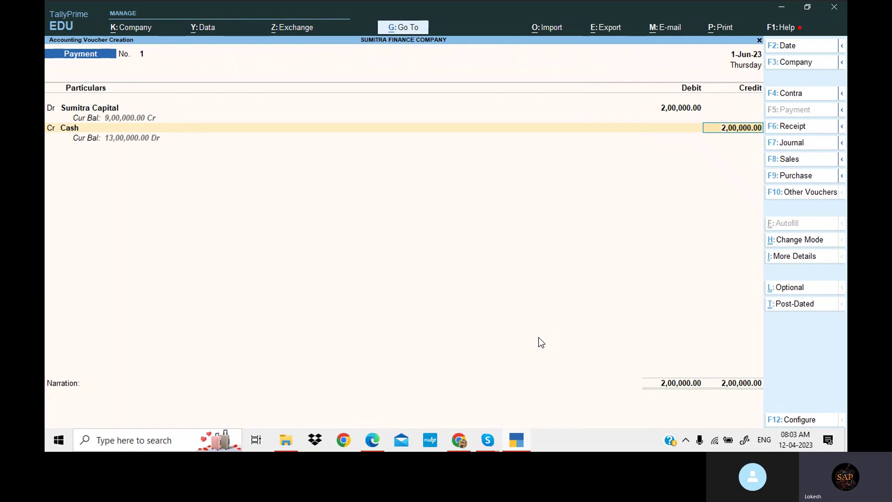
pyautogui.press('Return')
pyautogui.press('Return')
pyautogui.press('Return')
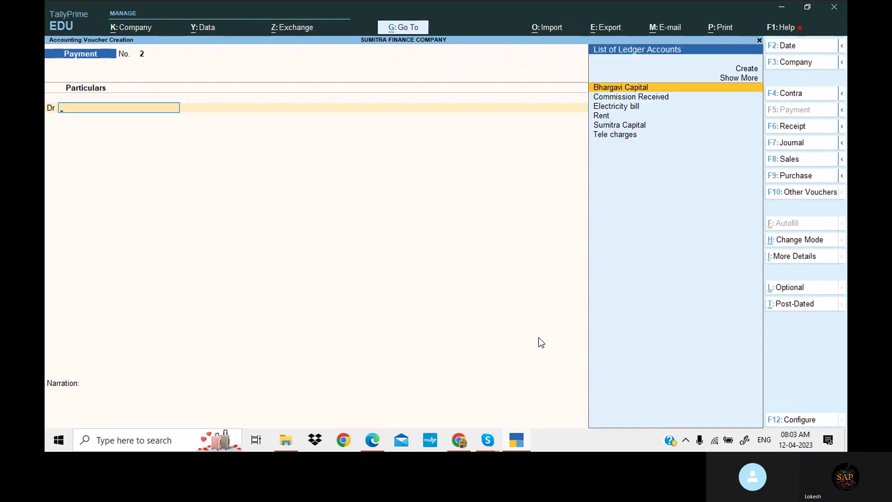
# Check the second partner's first capital addition in the PDF and start a receipt voucher for it.
pyautogui.click(517, 440)
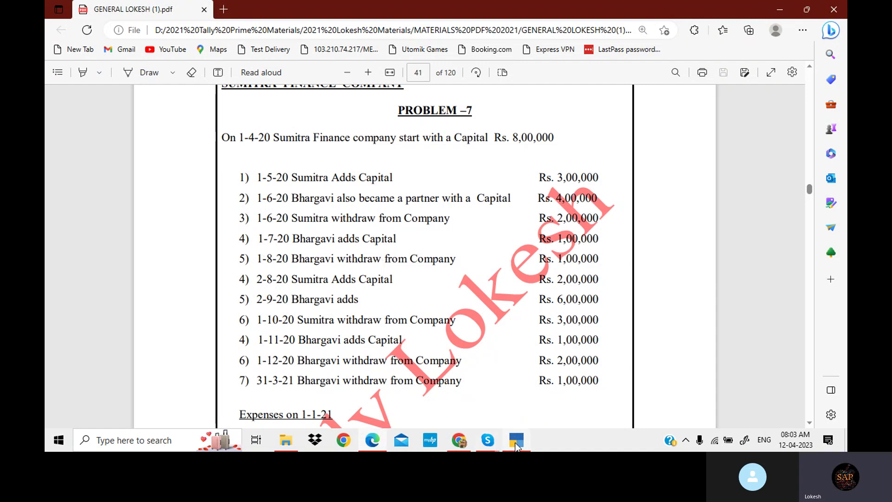
pyautogui.click(516, 444)
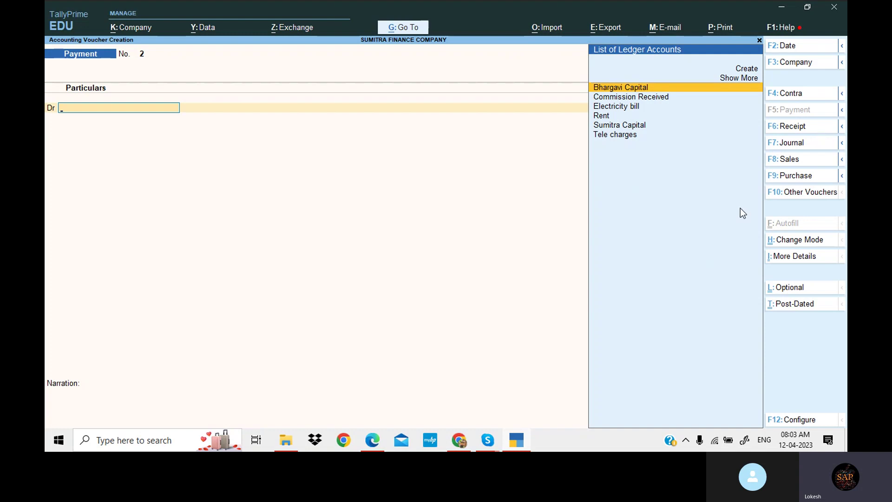
pyautogui.click(521, 444)
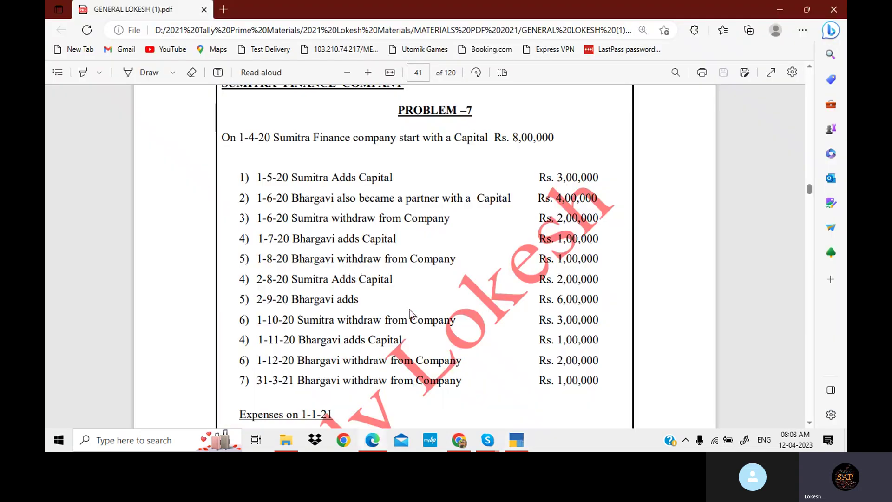
pyautogui.click(517, 444)
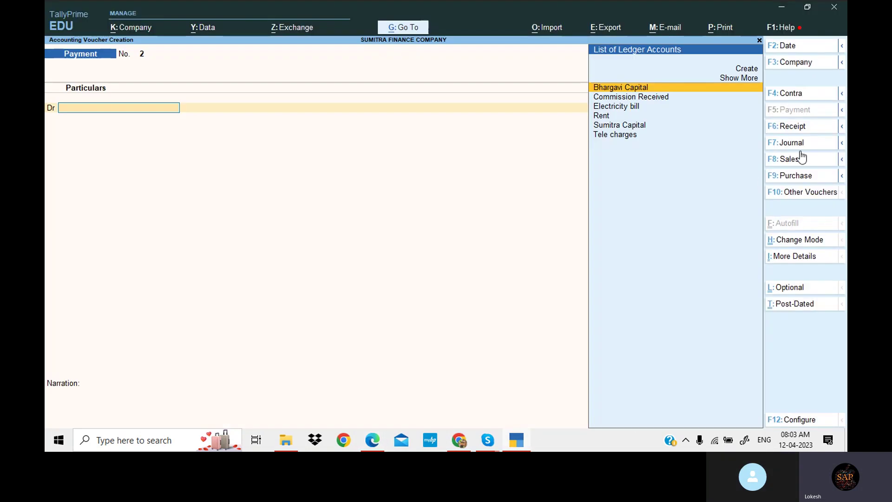
pyautogui.click(795, 126)
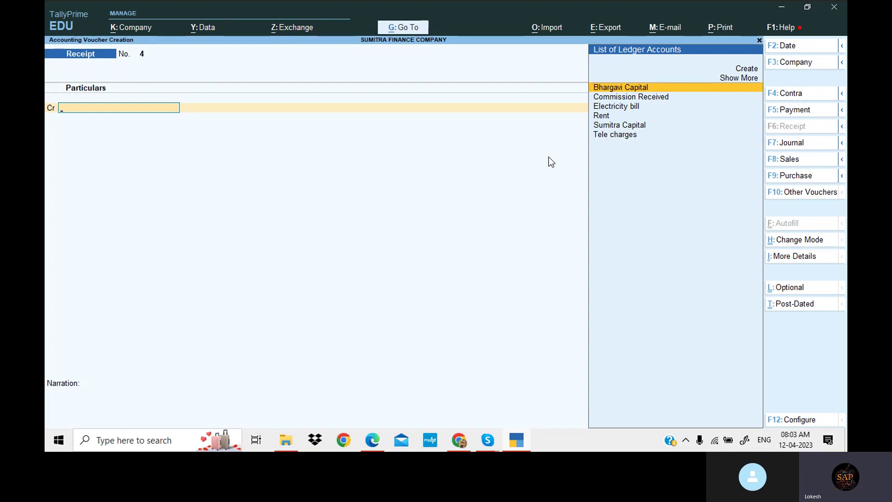
# Credit the second partner's capital ledger with 1,00,000 and debit Cash for the same amount.
pyautogui.click(520, 444)
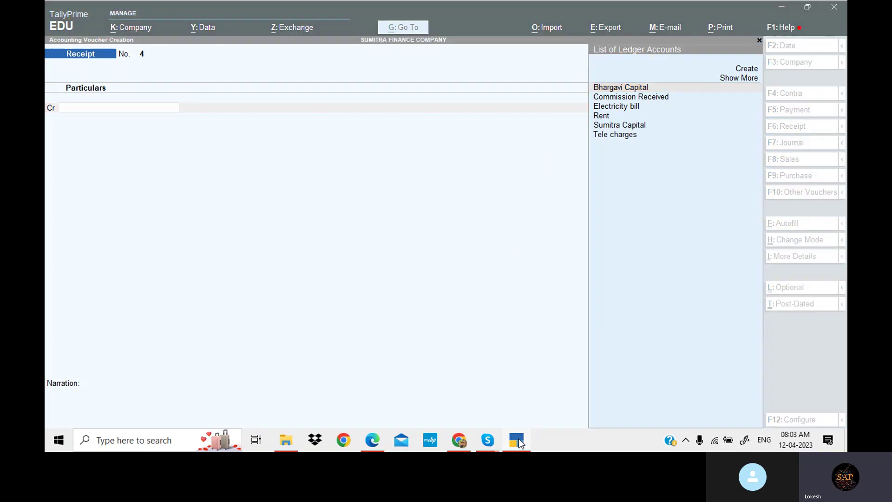
pyautogui.click(516, 441)
pyautogui.write('b')
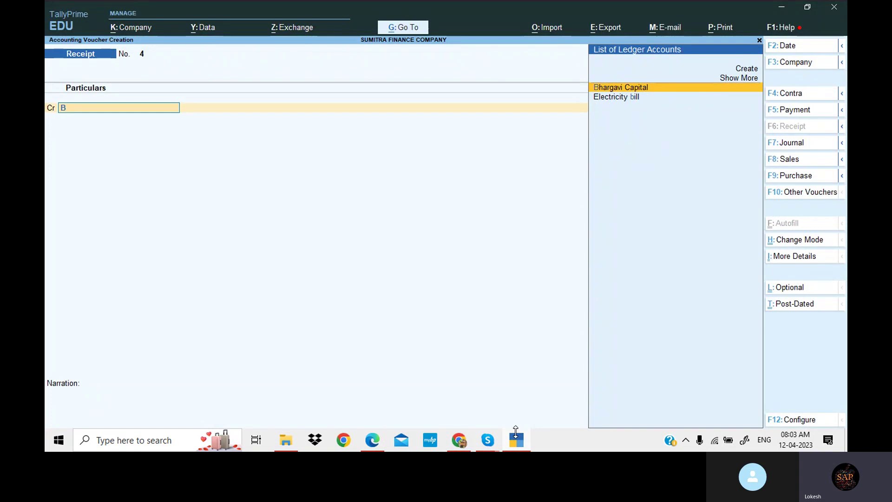
pyautogui.press('Return')
pyautogui.click(518, 443)
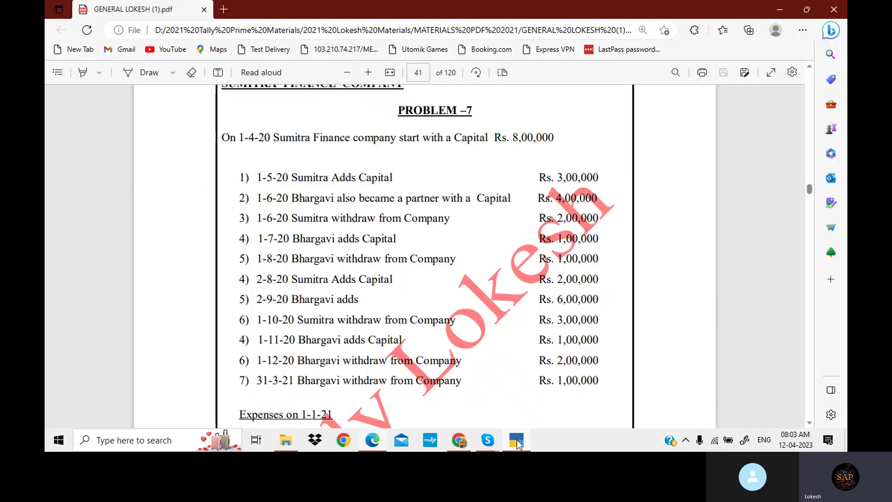
pyautogui.click(517, 441)
pyautogui.write('1')
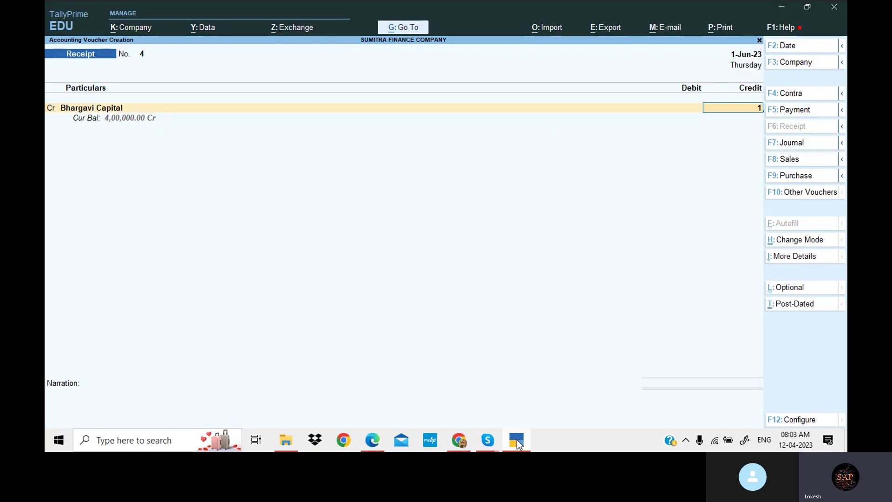
pyautogui.write('00000')
pyautogui.press('Return')
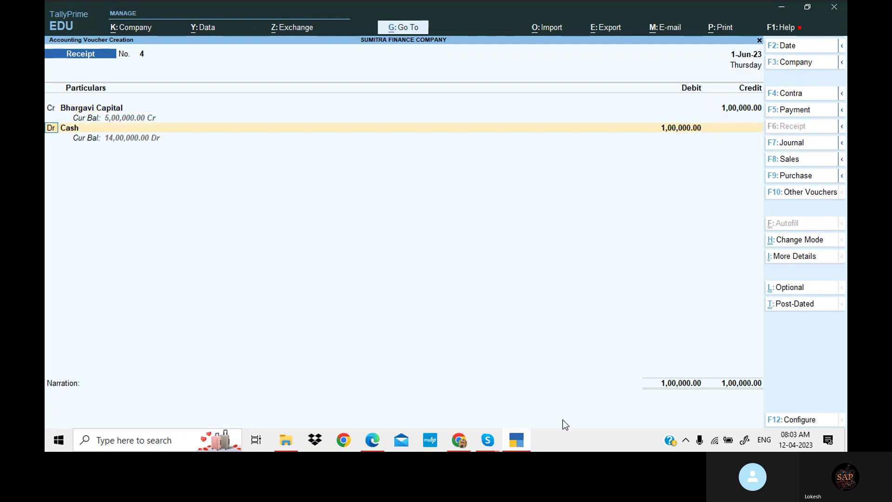
# Change the receipt voucher's date to 1-7-2023 and save the receipt.
pyautogui.click(797, 47)
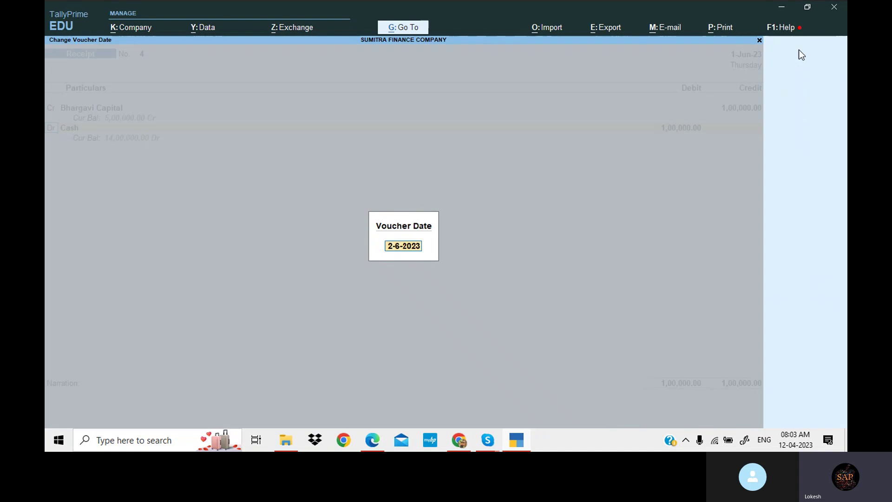
pyautogui.write('1-4')
pyautogui.press('Return')
pyautogui.press('Return')
pyautogui.press('Return')
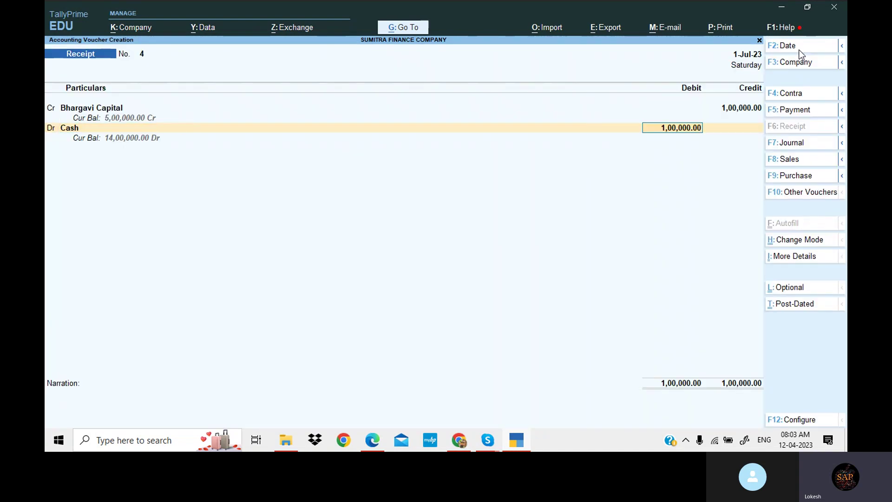
pyautogui.press('Return')
pyautogui.press('Return')
pyautogui.press('Return')
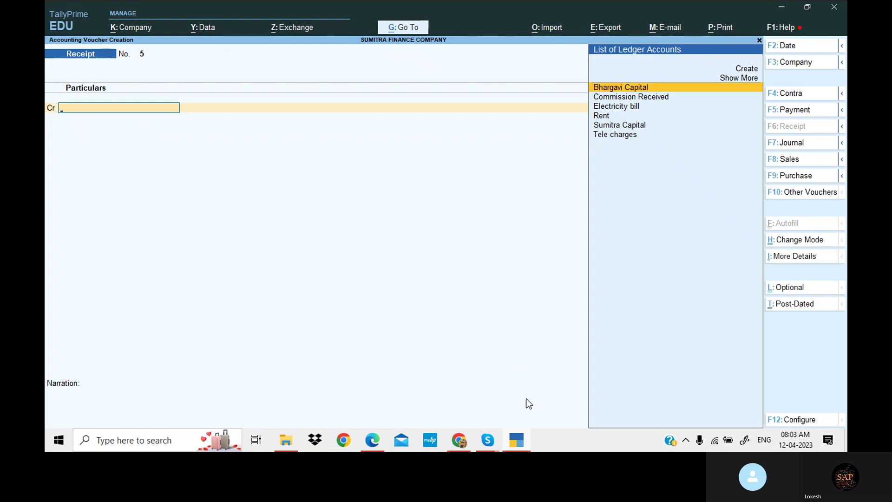
# Check the second partner's first withdrawal in the PDF and start a payment voucher dated 1-8-2023.
pyautogui.click(521, 433)
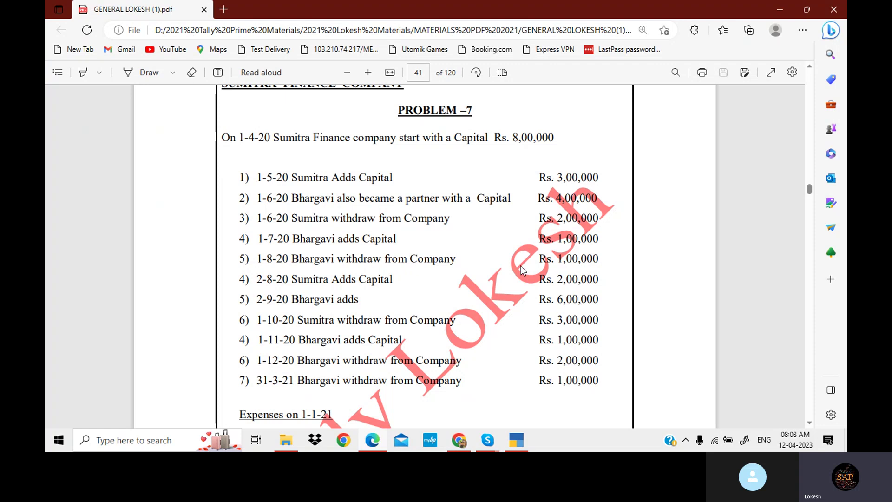
pyautogui.click(527, 445)
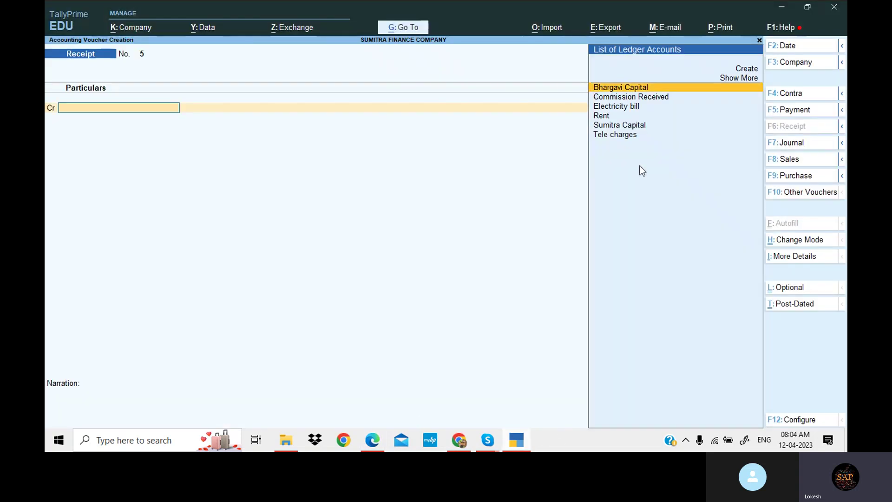
pyautogui.click(809, 114)
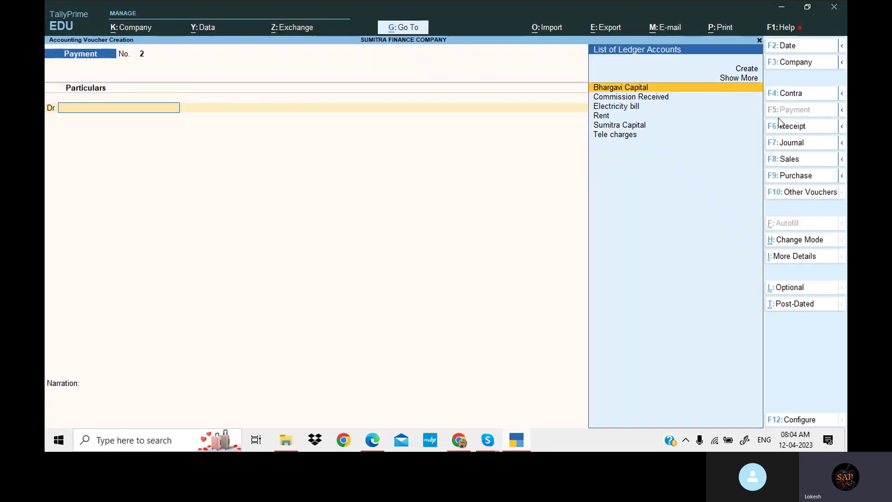
pyautogui.click(792, 48)
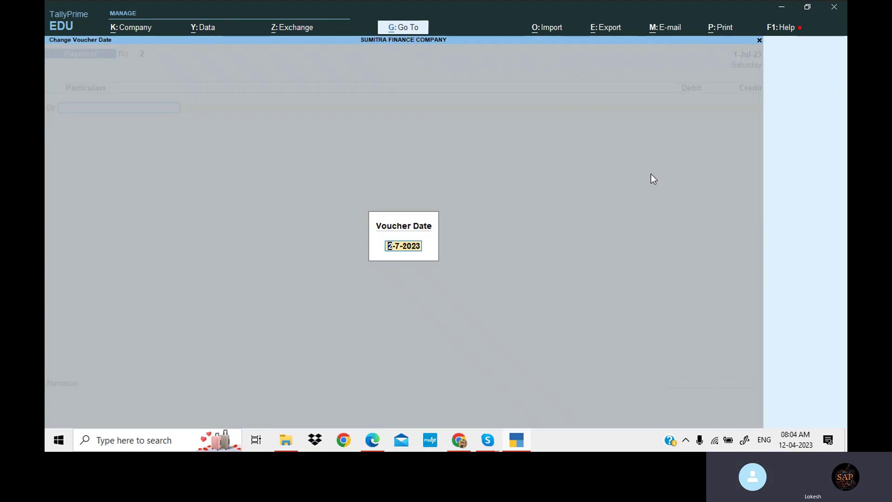
pyautogui.write('1-8')
pyautogui.press('Return')
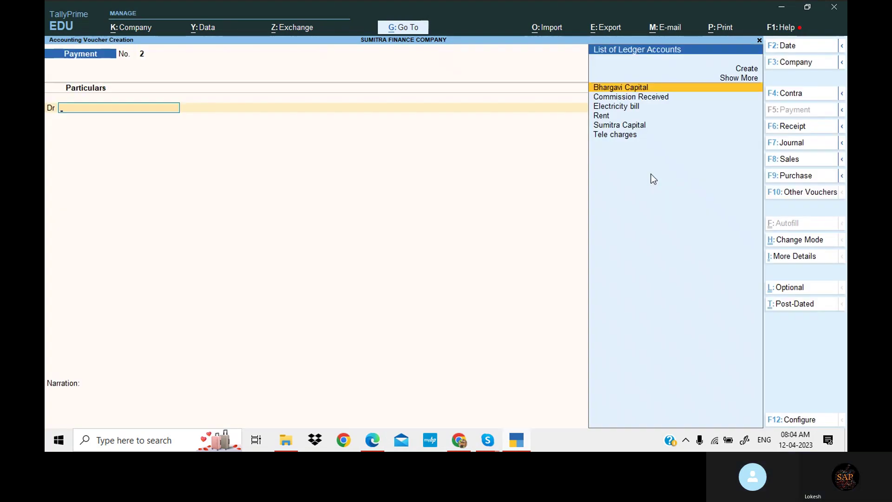
# Debit the second partner's capital ledger with 1,00,000, credit Cash for the same amount, and save the payment.
pyautogui.click(517, 436)
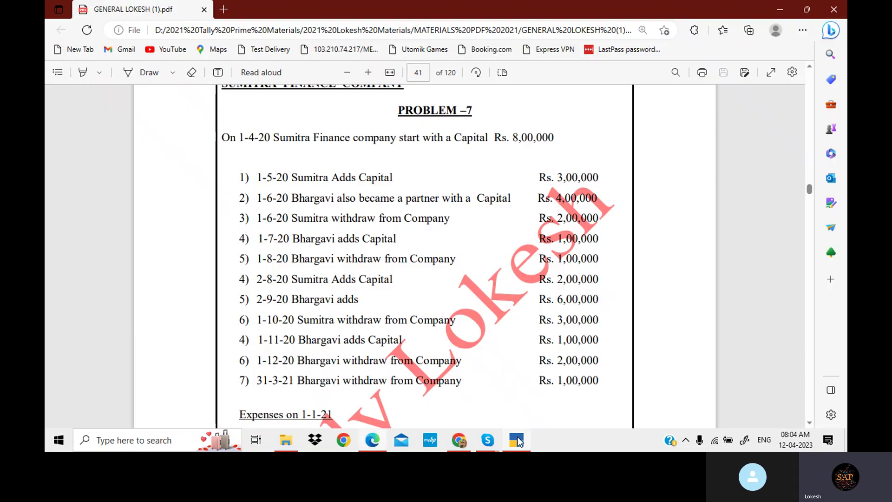
pyautogui.click(518, 437)
pyautogui.write('B')
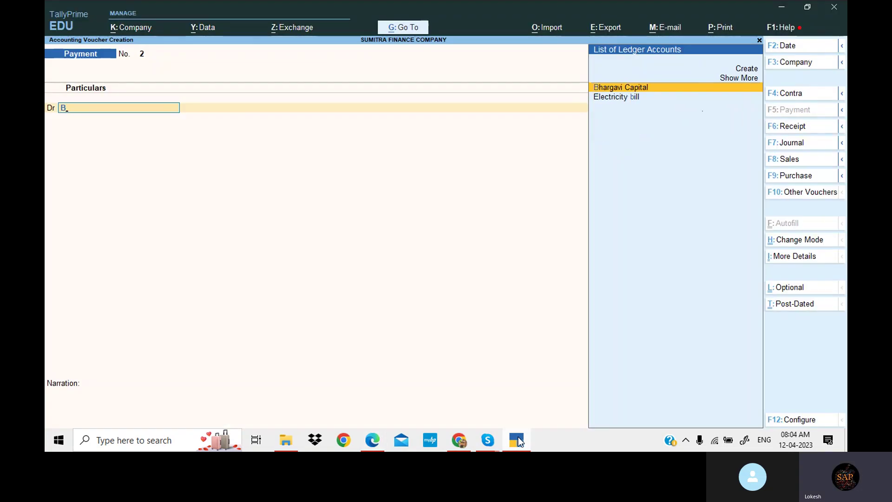
pyautogui.press('Return')
pyautogui.click(518, 436)
pyautogui.click(517, 436)
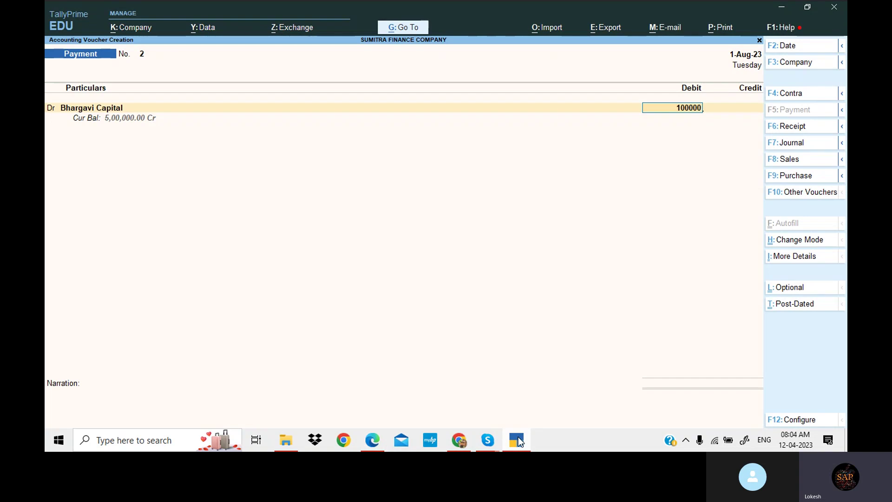
pyautogui.press('Return')
pyautogui.press('Down')
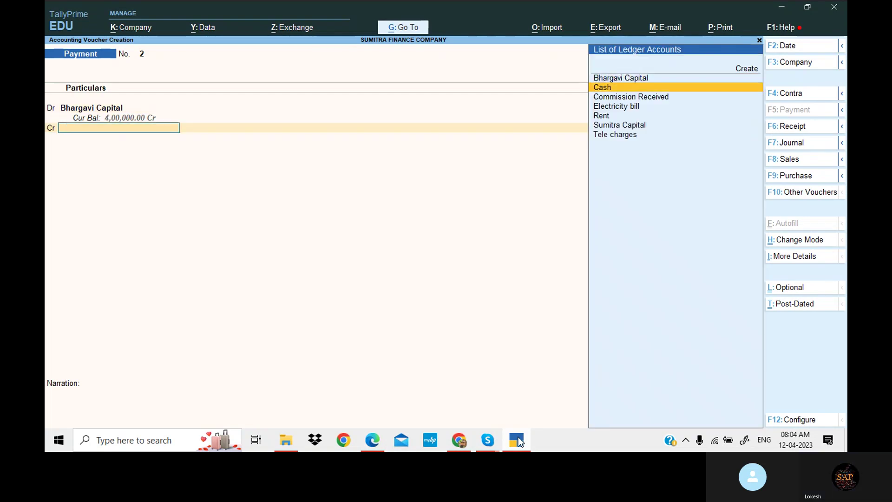
pyautogui.press('Return')
pyautogui.press('Return')
pyautogui.press('Return')
pyautogui.press('Return')
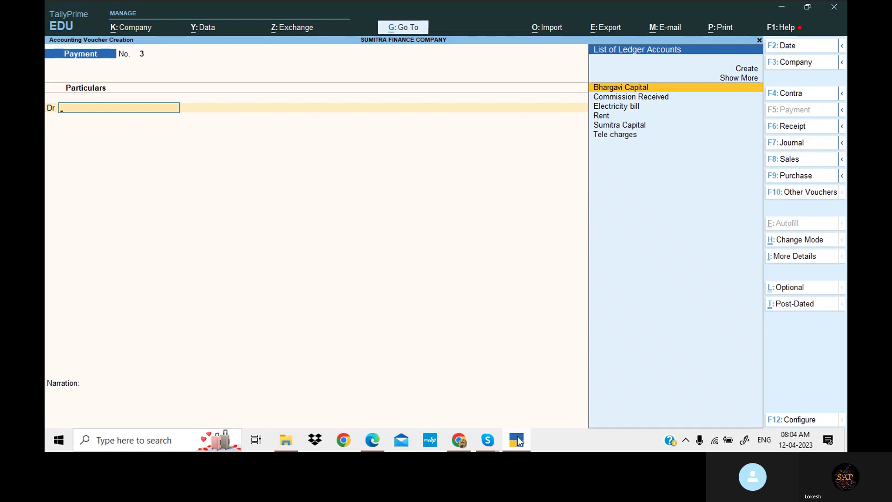
# Check the founding partner's next capital addition in the PDF and start a receipt voucher dated 2-8-2023.
pyautogui.click(517, 437)
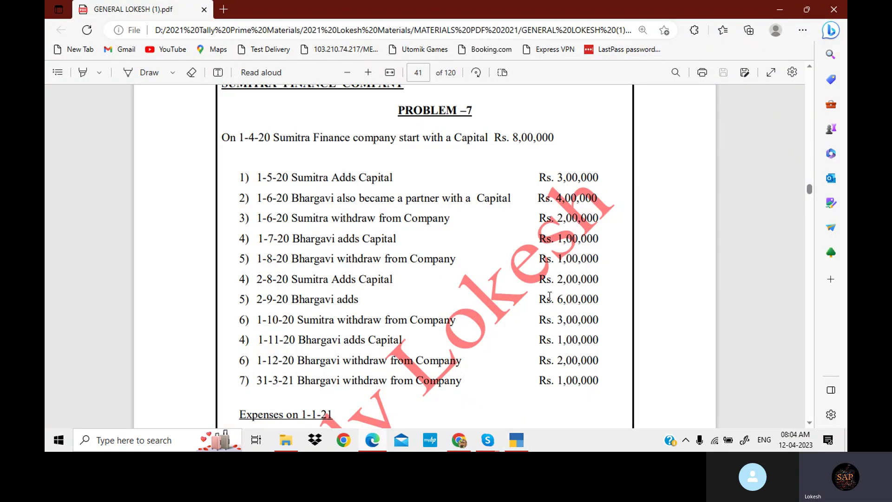
pyautogui.click(516, 440)
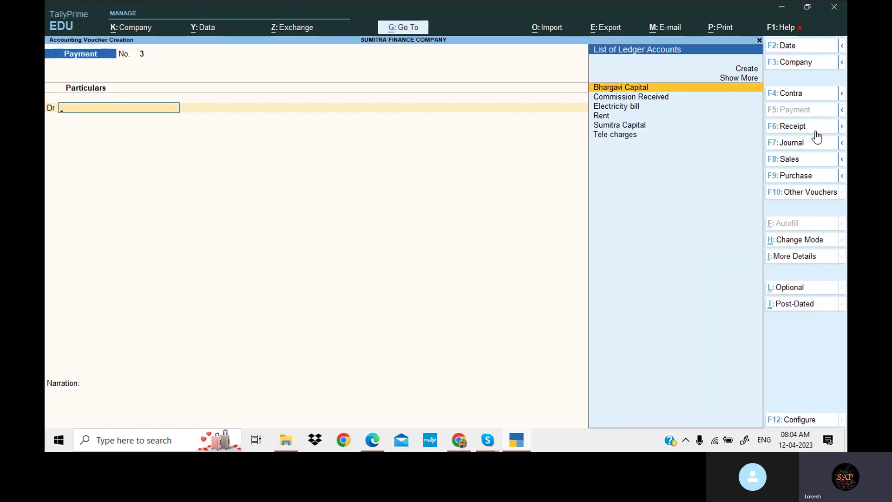
pyautogui.click(816, 131)
pyautogui.click(792, 44)
pyautogui.write('2')
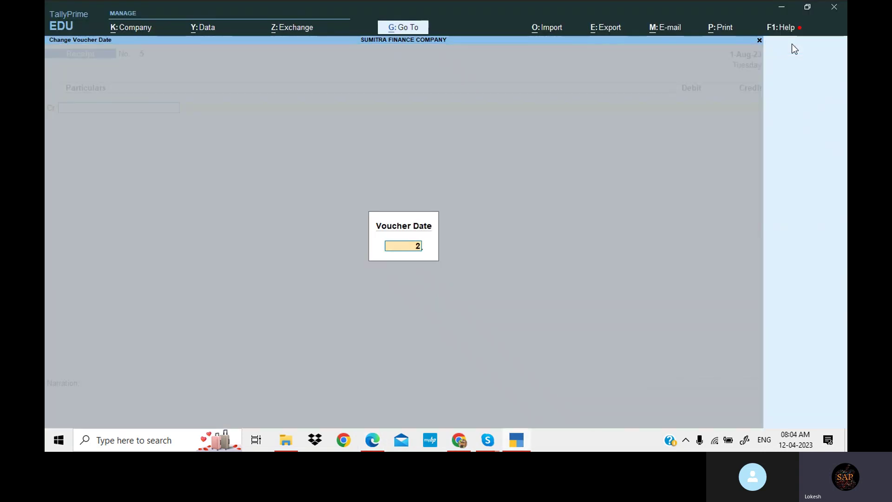
pyautogui.write('-8')
pyautogui.press('Return')
# Credit the founding partner's capital ledger with 2,00,000, debit Cash for the same amount, and save the receipt.
pyautogui.write('Sum')
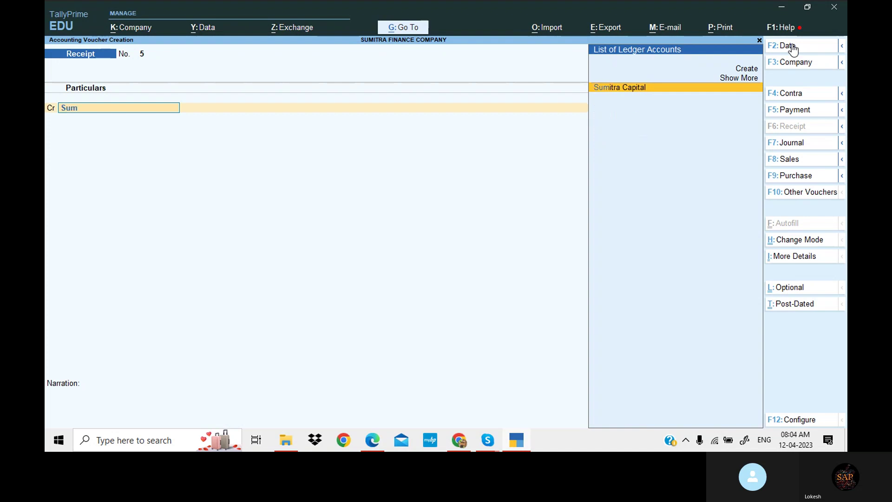
pyautogui.press('Return')
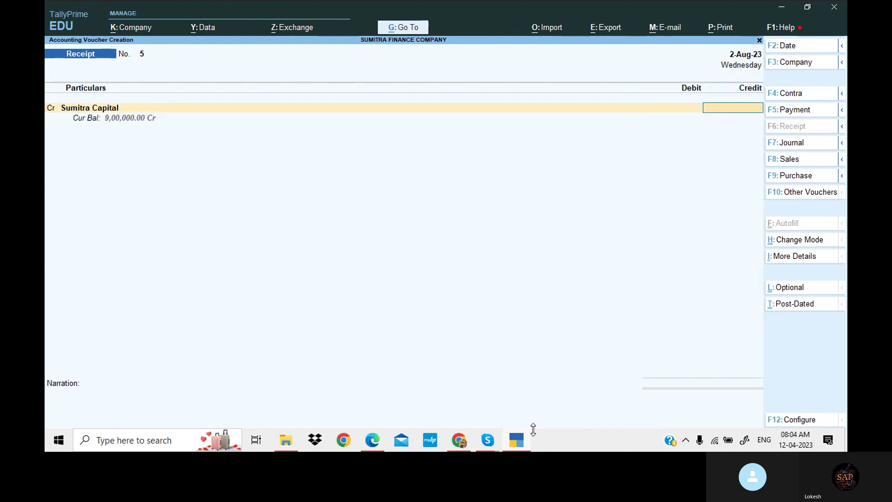
pyautogui.click(518, 439)
pyautogui.click(518, 439)
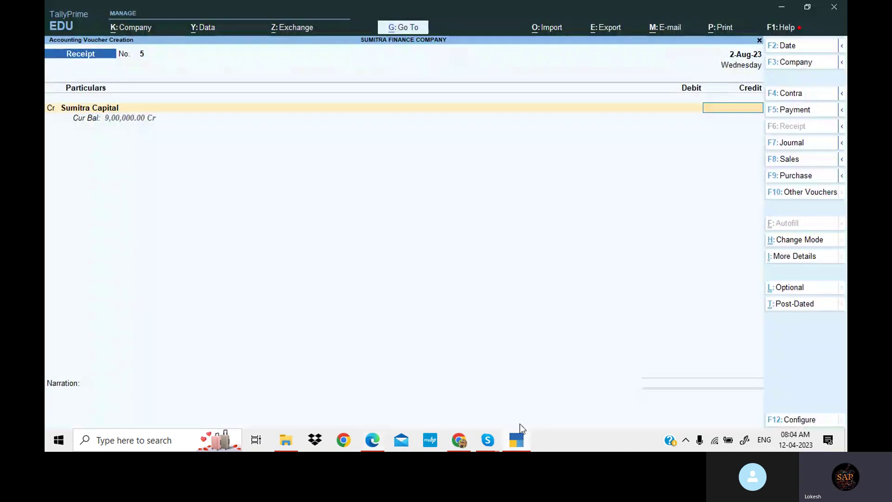
pyautogui.write('200000')
pyautogui.press('Return')
pyautogui.press('Return')
pyautogui.press('Return')
pyautogui.press('Return')
pyautogui.press('Return')
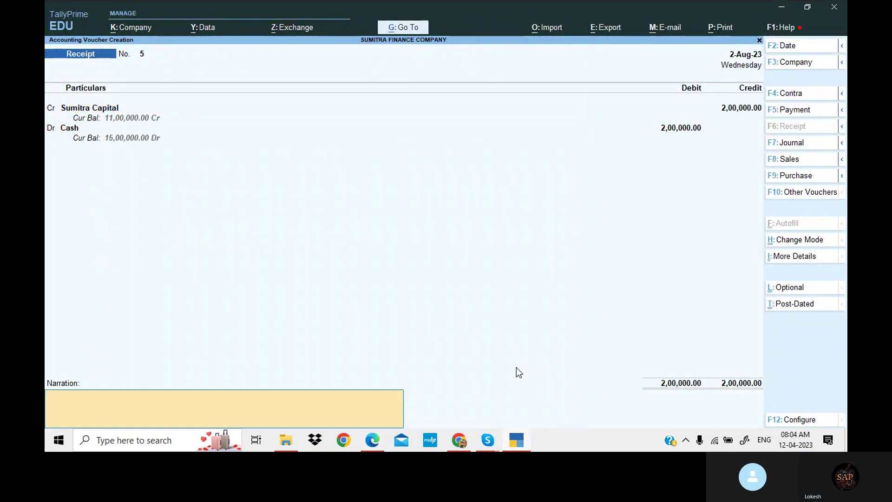
pyautogui.press('Return')
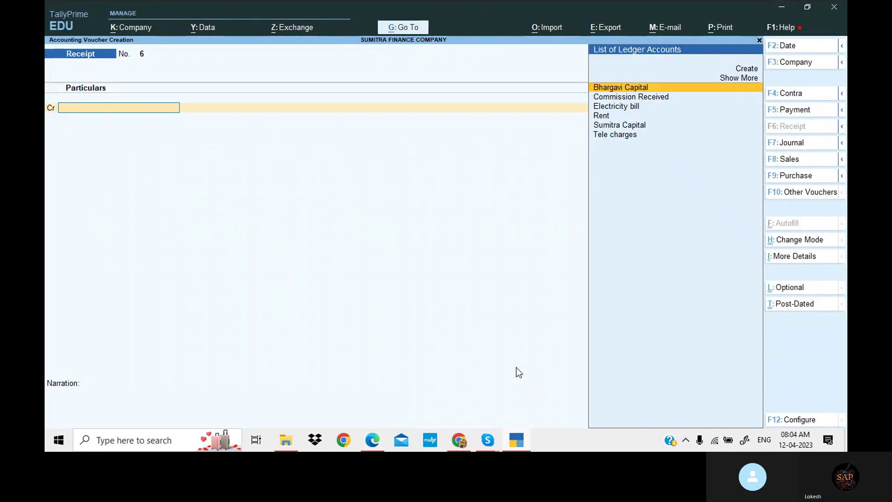
# Check the second partner's next capital addition in the PDF and date the new receipt voucher 2-9-2023.
pyautogui.click(517, 440)
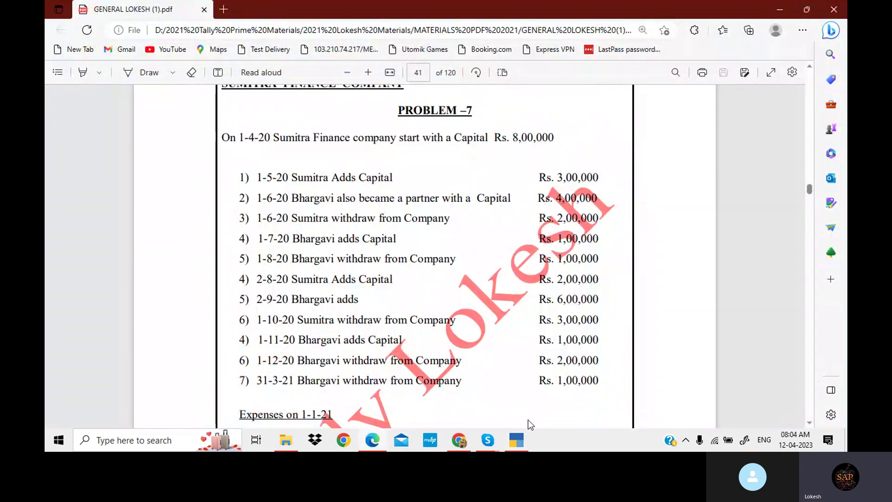
pyautogui.click(516, 441)
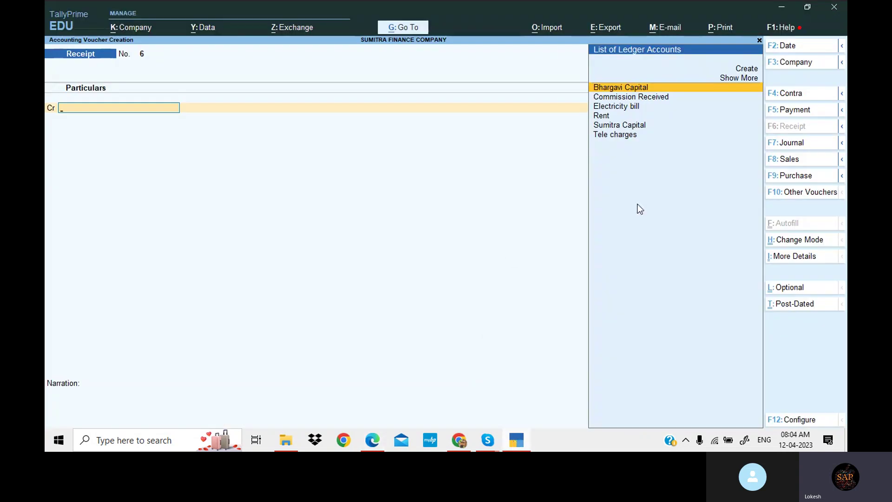
pyautogui.click(799, 46)
pyautogui.write('2-')
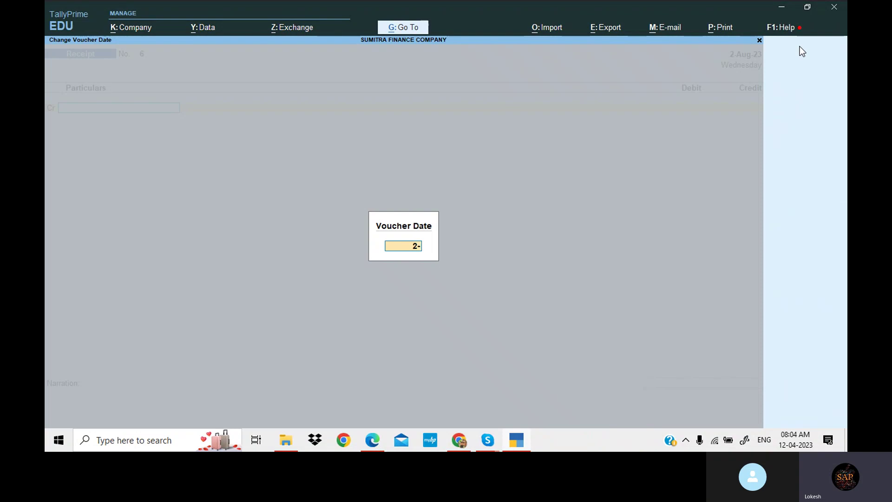
pyautogui.write('8')
pyautogui.press('Return')
# Credit the second partner's capital ledger with 6,00,000, debit Cash for the same amount, and save the receipt.
pyautogui.write('b')
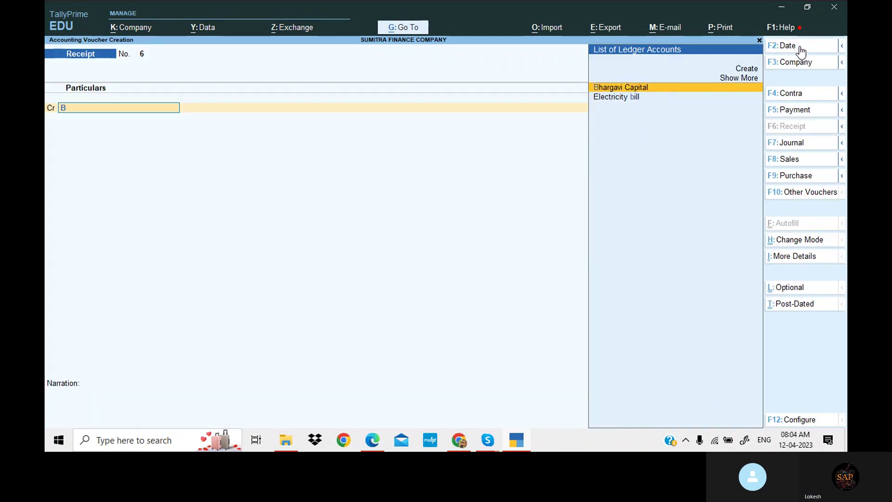
pyautogui.press('Return')
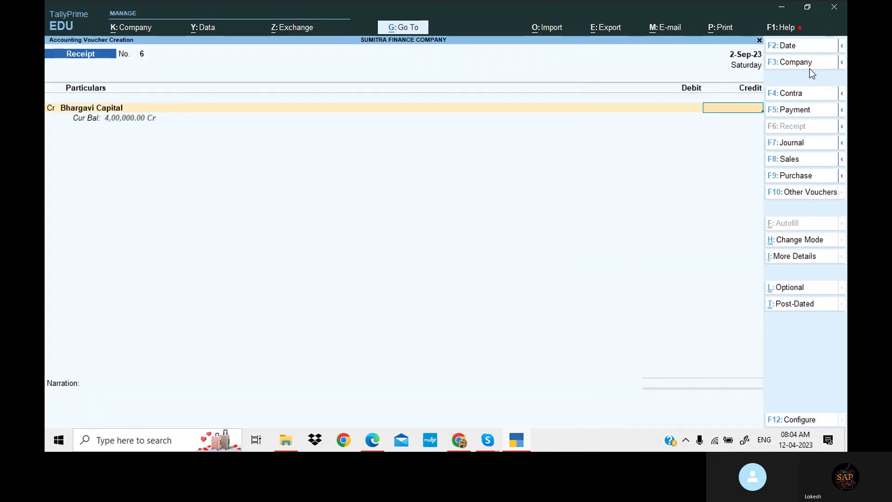
pyautogui.click(517, 441)
pyautogui.click(517, 440)
pyautogui.write('6')
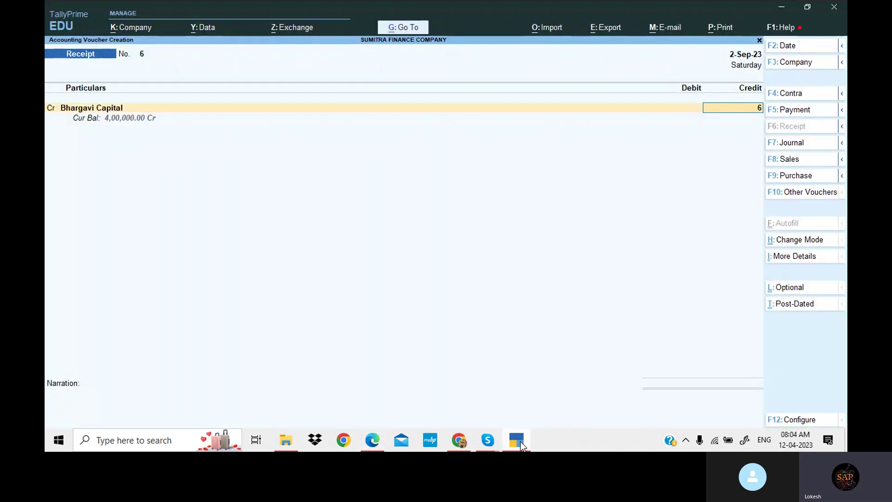
pyautogui.write(',00,00000')
pyautogui.press('Return')
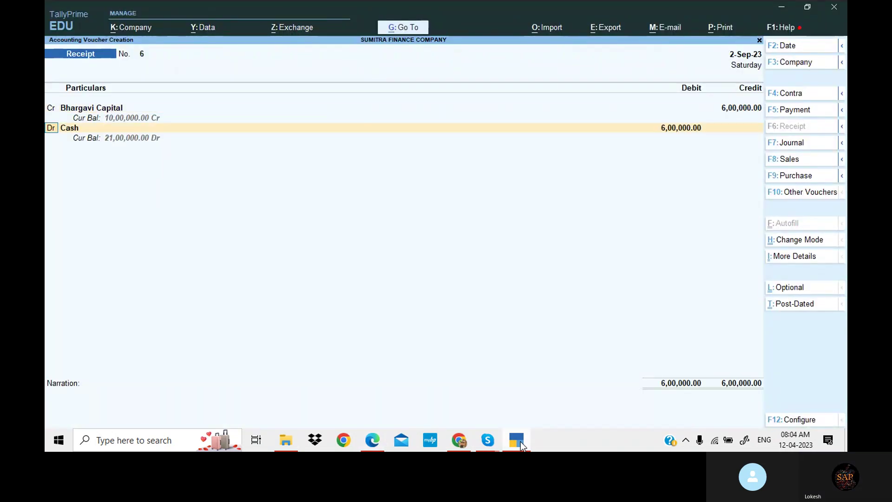
pyautogui.press('Return')
pyautogui.press('Return')
pyautogui.press('Return')
pyautogui.press('Return')
pyautogui.press('Return')
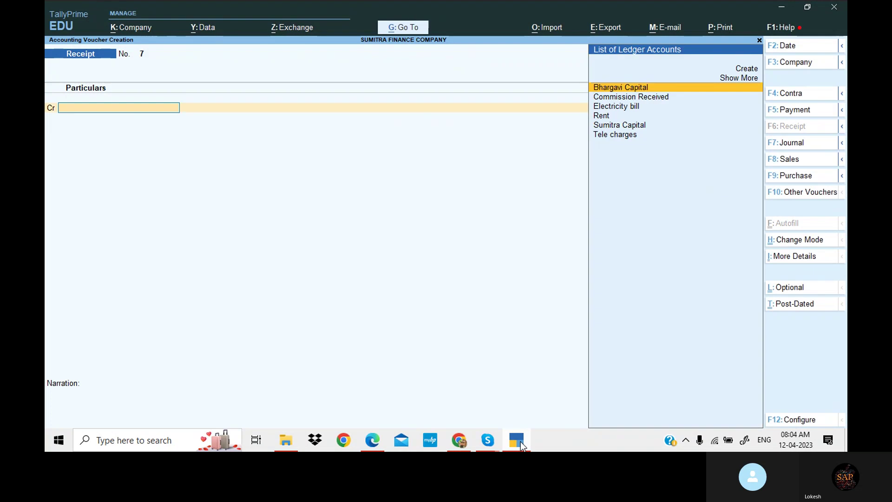
# Check the founding partner's next withdrawal in the PDF and start a payment voucher dated 1-10-2023.
pyautogui.click(520, 441)
pyautogui.scroll(-1, 343, 291)
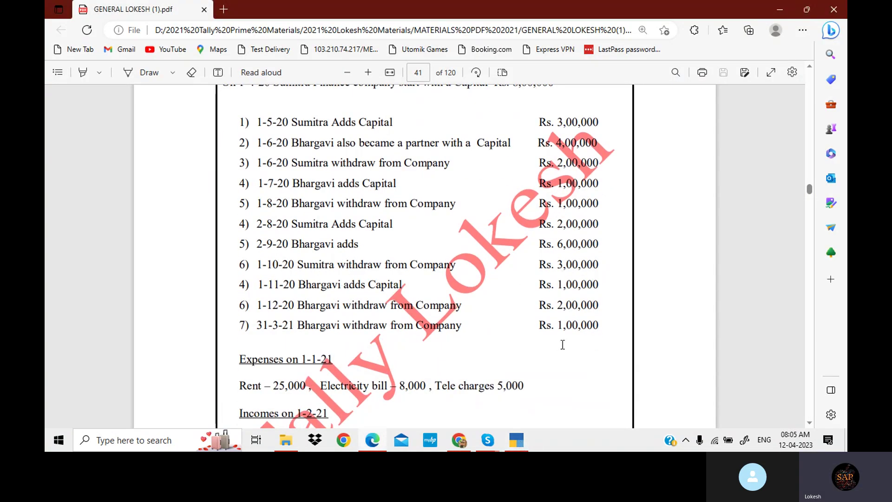
pyautogui.click(517, 444)
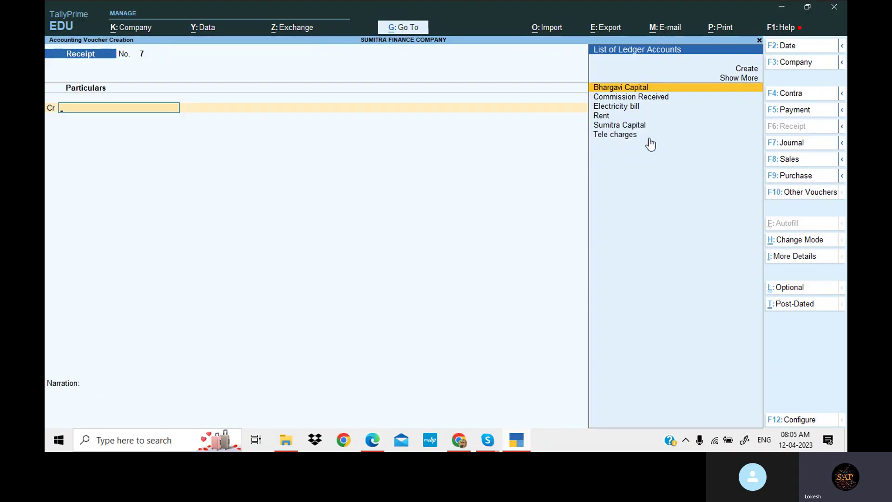
pyautogui.click(808, 111)
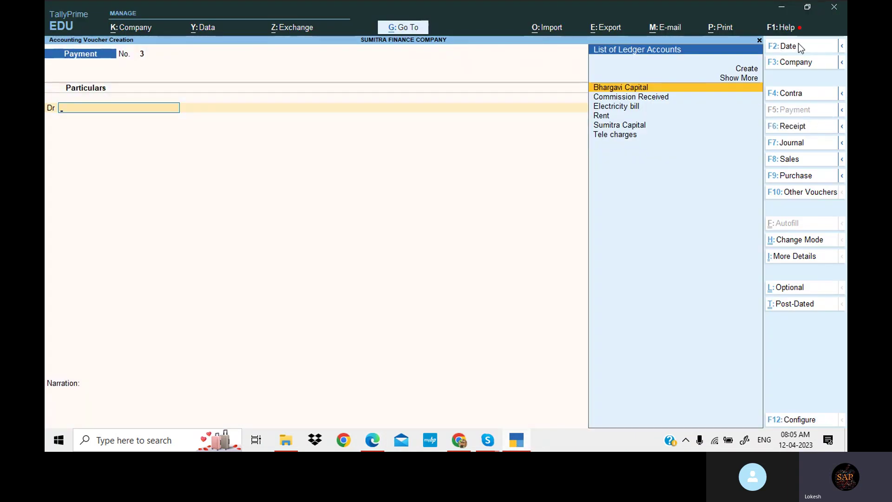
pyautogui.click(798, 44)
pyautogui.write('1-10')
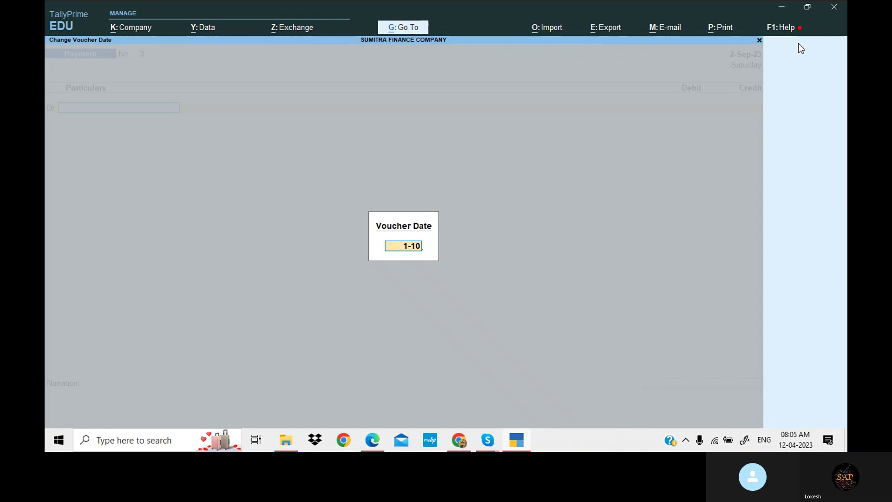
pyautogui.press('Return')
# Debit the founding partner's capital ledger with 3,00,000, credit Cash for the same amount, and save the payment.
pyautogui.write('Sum')
pyautogui.press('Return')
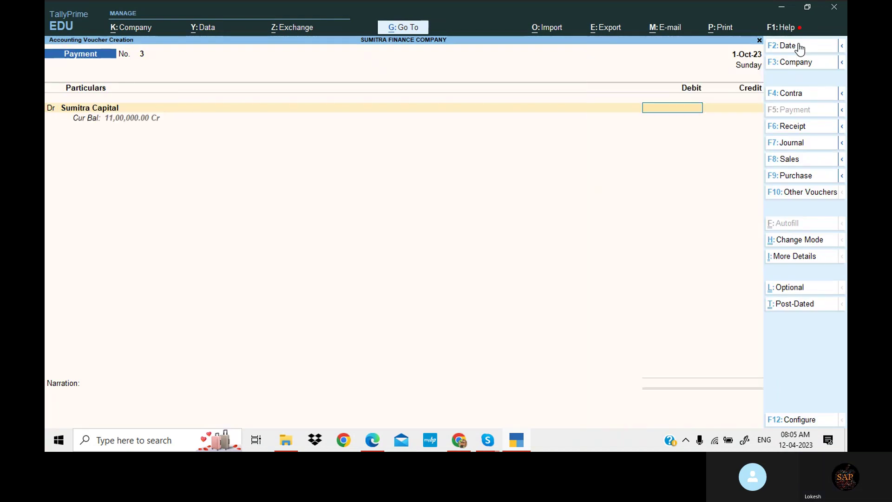
pyautogui.click(521, 437)
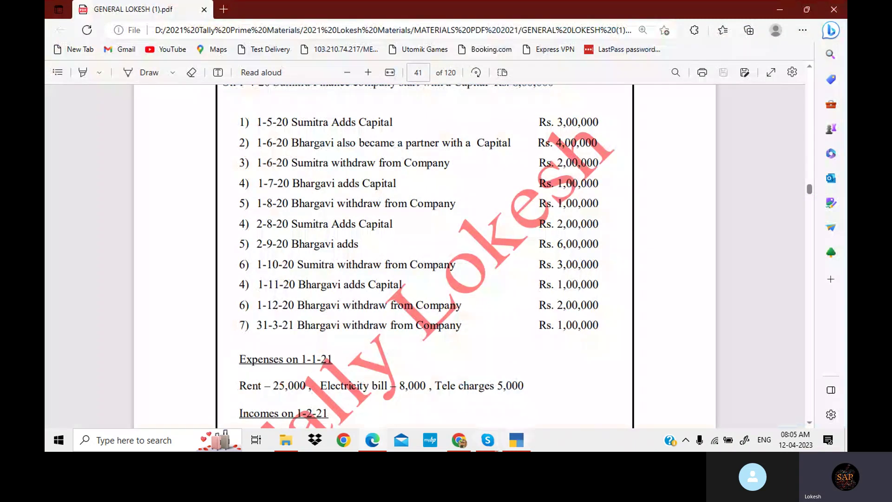
pyautogui.click(522, 445)
pyautogui.write('300')
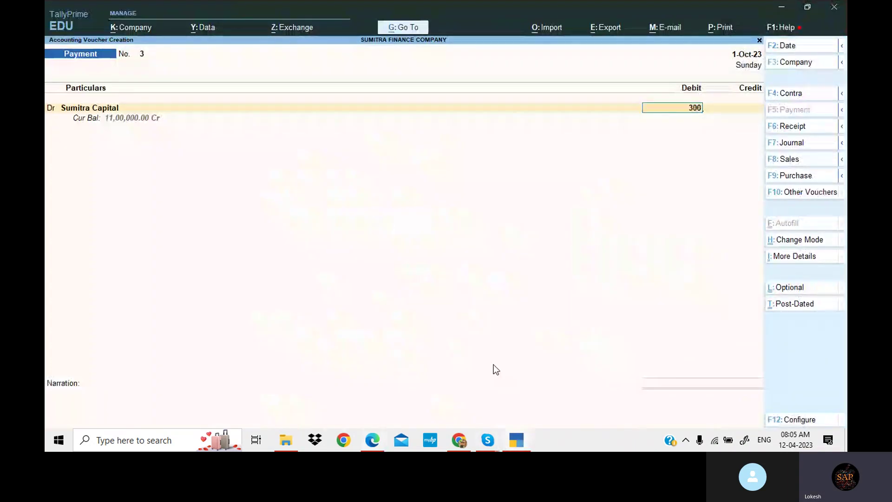
pyautogui.write('000')
pyautogui.press('Return')
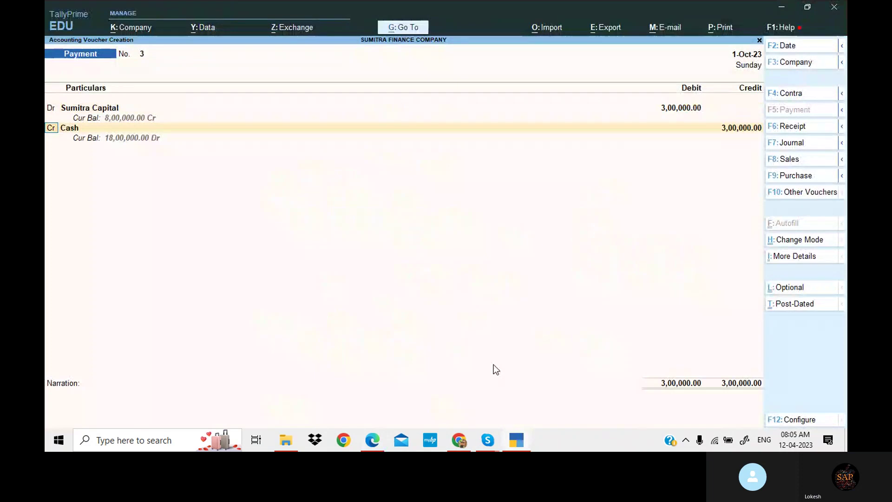
pyautogui.press('Return')
pyautogui.press('Return')
pyautogui.press('Return')
pyautogui.press('Return')
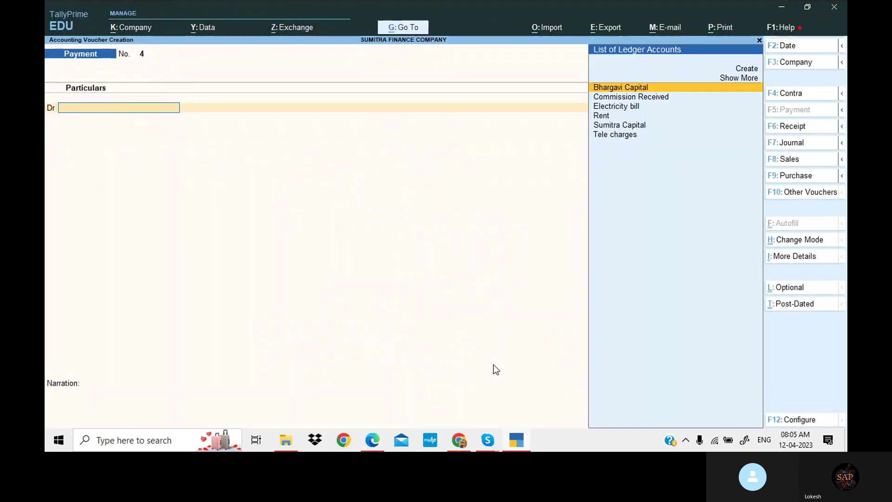
# Check the second partner's next capital addition in the PDF and start a receipt voucher dated 1-11-2023.
pyautogui.click(522, 441)
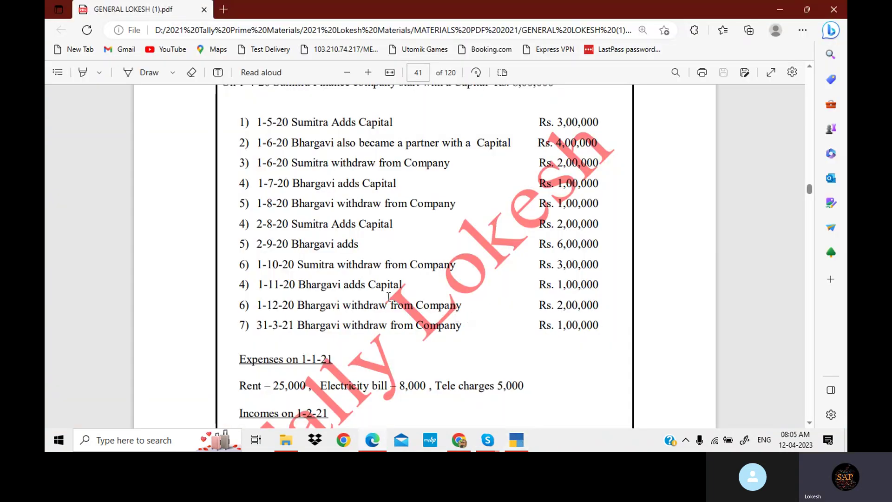
pyautogui.scroll(-2, 357, 287)
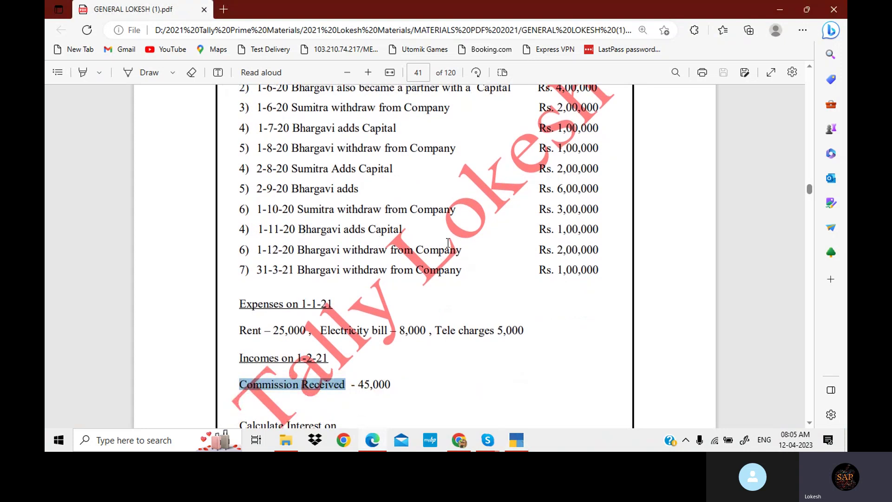
pyautogui.click(523, 442)
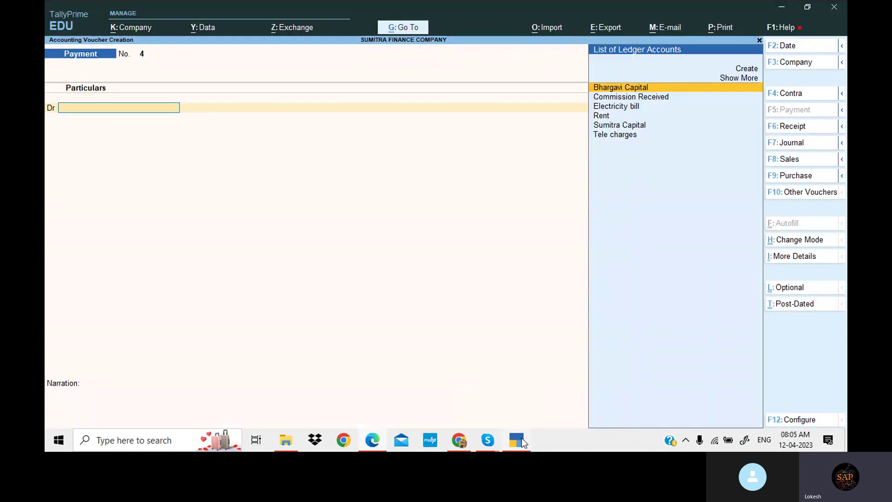
pyautogui.click(808, 126)
pyautogui.click(793, 51)
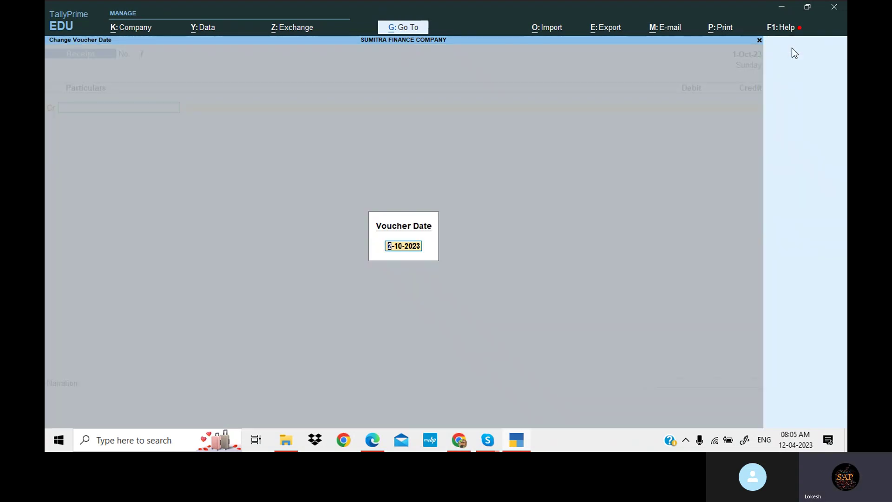
pyautogui.write('1-1')
pyautogui.press('Return')
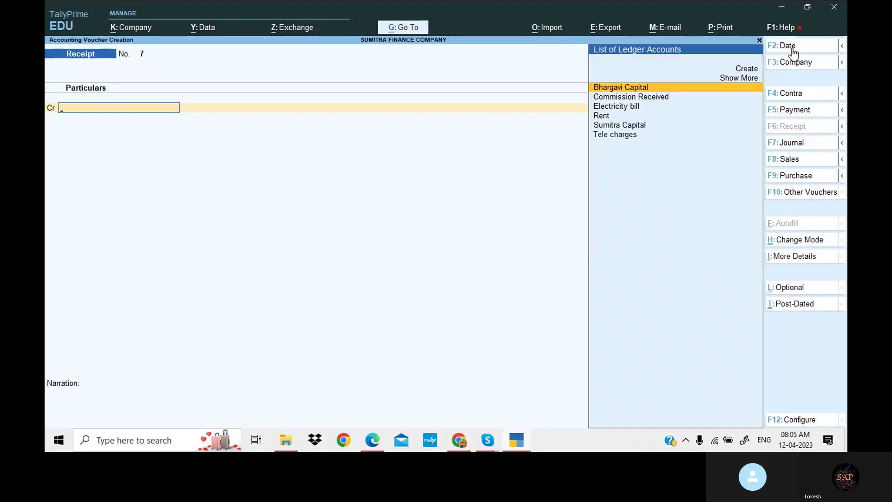
# Credit the second partner's capital ledger with 1,00,000, debit Cash for the same amount, and save the receipt.
pyautogui.write('b')
pyautogui.press('Return')
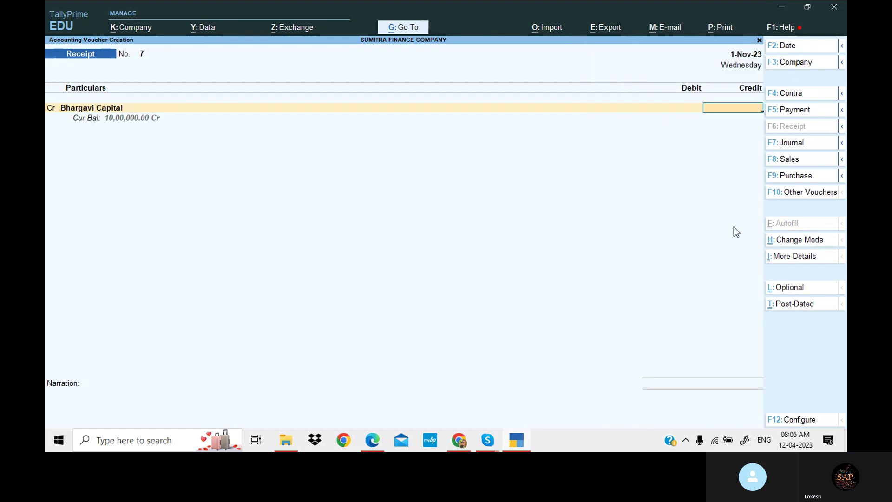
pyautogui.click(513, 441)
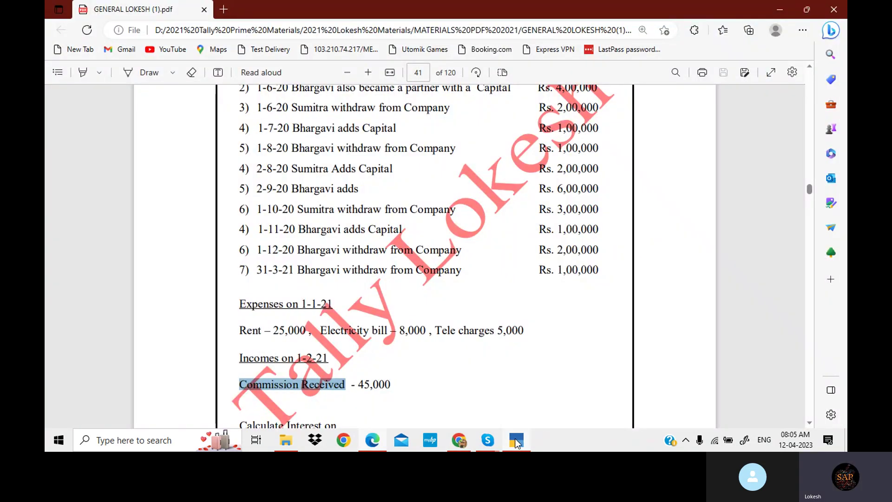
pyautogui.click(516, 442)
pyautogui.write('100000')
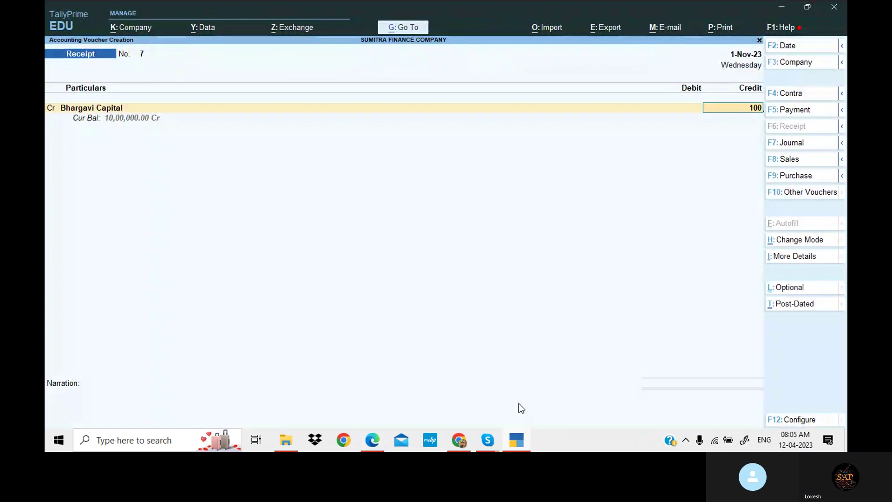
pyautogui.press('Return')
pyautogui.press('Return')
pyautogui.press('Return')
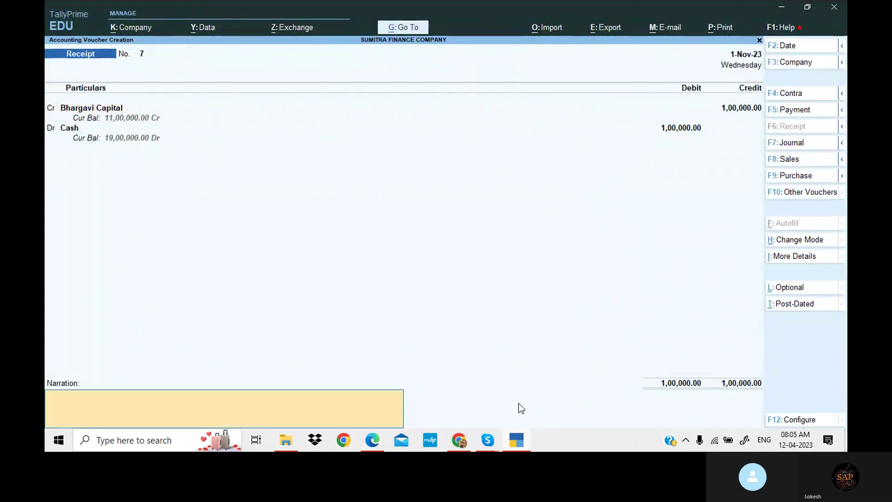
pyautogui.press('Return')
pyautogui.press('Return')
# Check the second partner's next withdrawal in the PDF and start a payment voucher dated 1-12-2023.
pyautogui.click(519, 440)
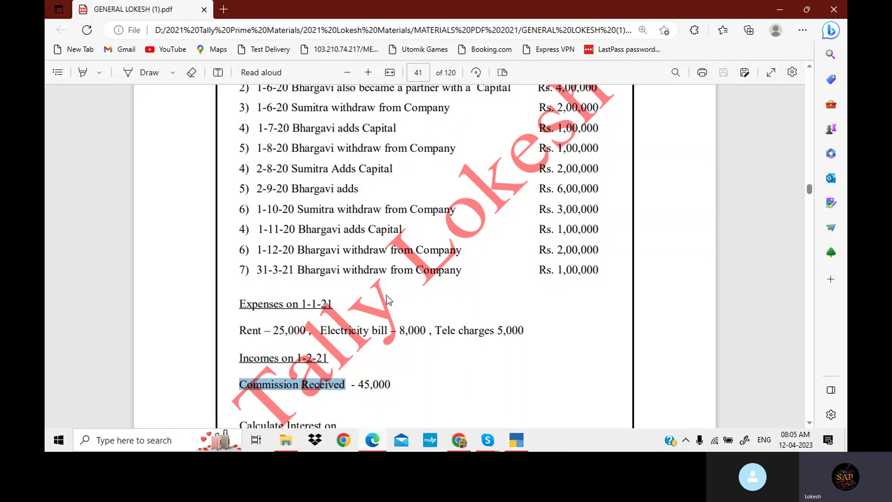
pyautogui.click(523, 446)
pyautogui.click(798, 112)
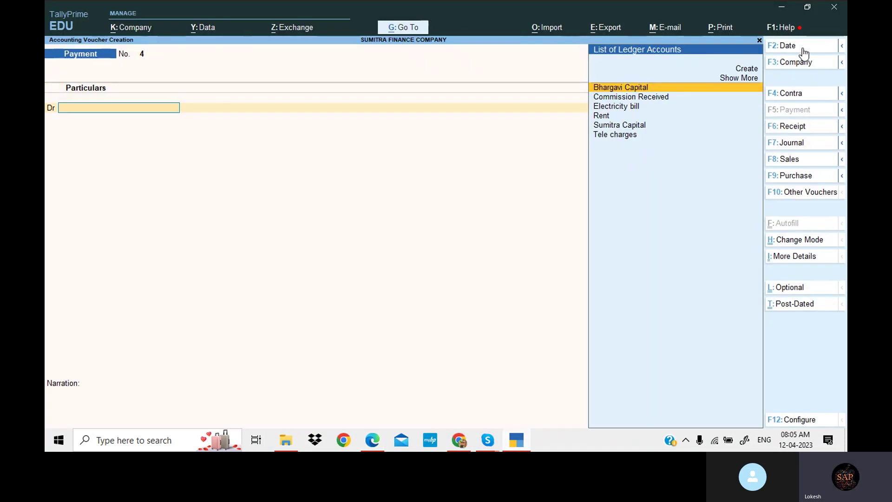
pyautogui.click(802, 45)
pyautogui.write('1-')
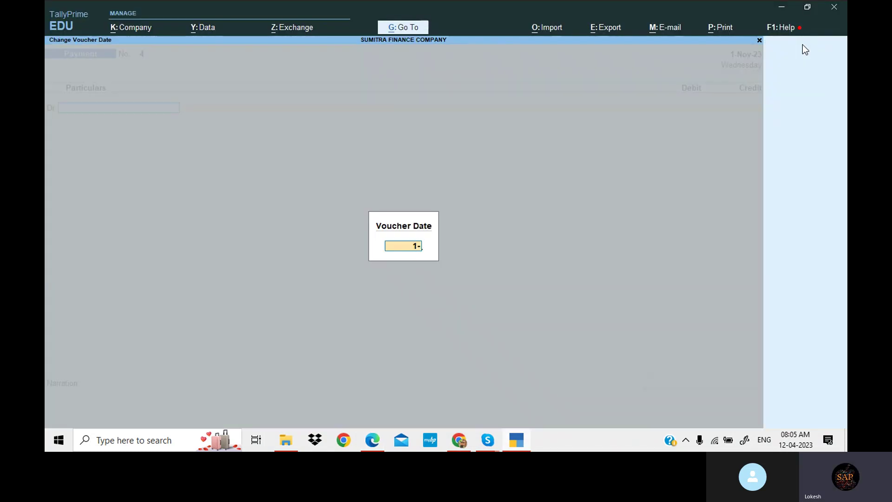
pyautogui.write('12')
pyautogui.press('Return')
# Debit the second partner's capital ledger with 2,00,000, credit Cash for the same amount, and save the payment.
pyautogui.write('b')
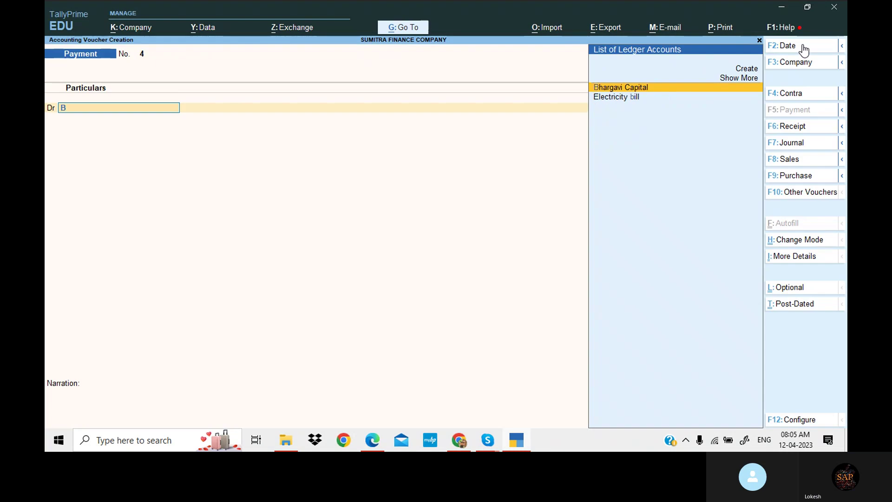
pyautogui.press('Return')
pyautogui.click(517, 442)
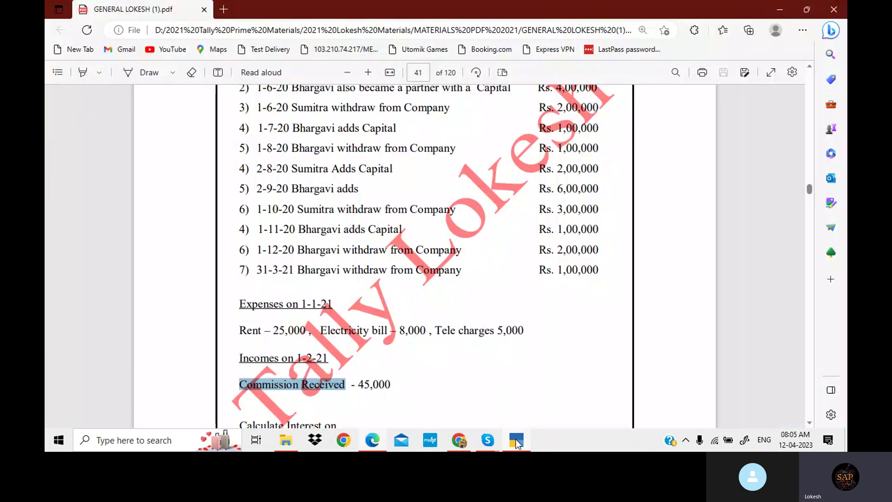
pyautogui.click(517, 443)
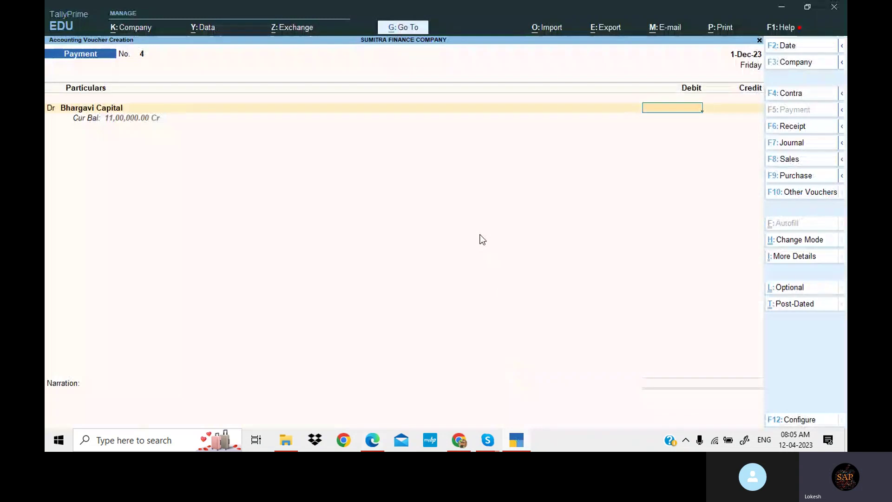
pyautogui.write('2,00,000')
pyautogui.press('Return')
pyautogui.press('Return')
pyautogui.press('Return')
pyautogui.press('Return')
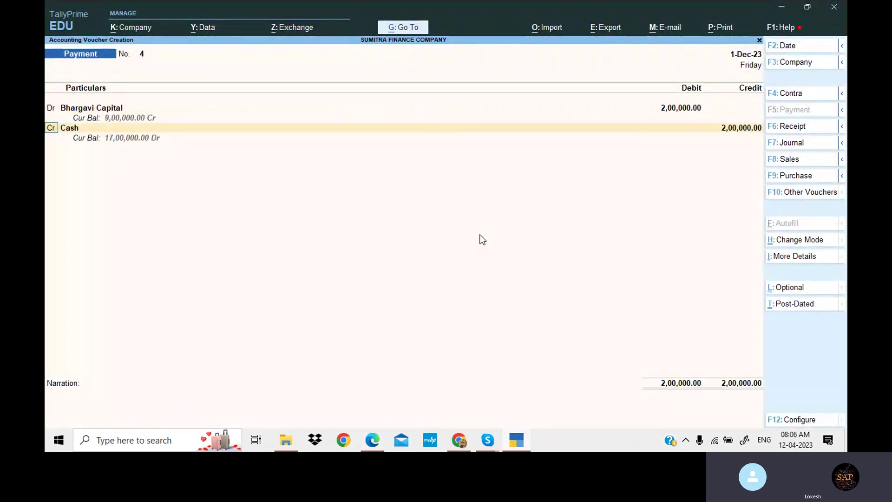
pyautogui.press('Return')
pyautogui.press('Return')
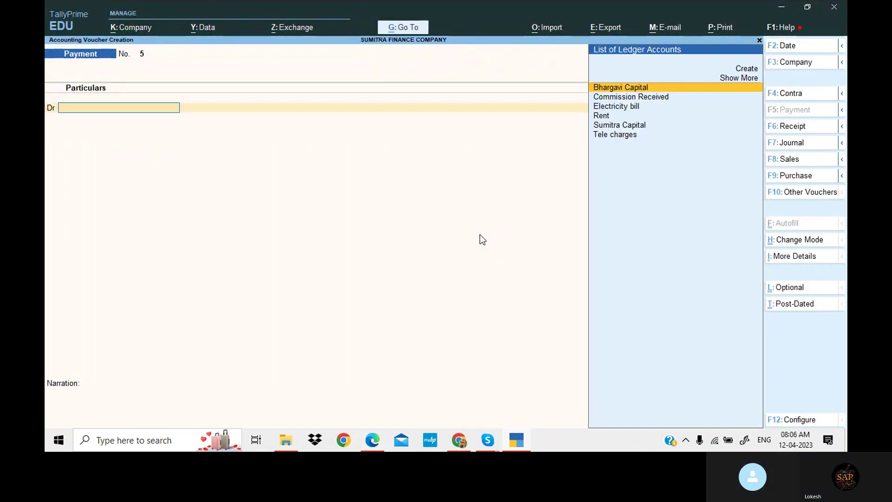
# Check the second partner's final withdrawal in the PDF and set the payment voucher date to 31-3-2024.
pyautogui.click(516, 444)
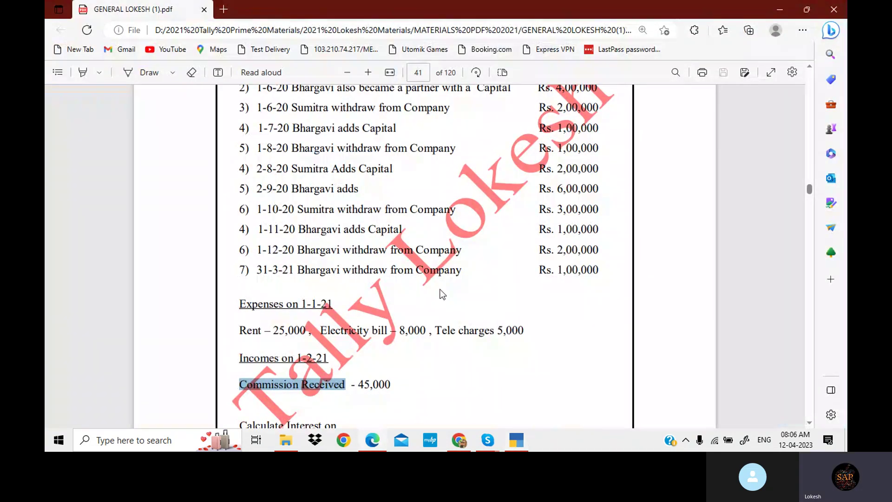
pyautogui.click(516, 440)
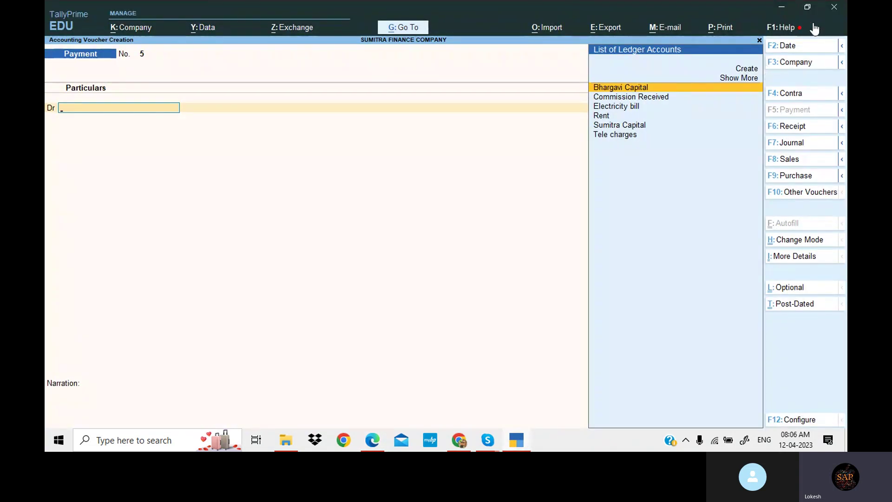
pyautogui.click(803, 45)
pyautogui.write('31-')
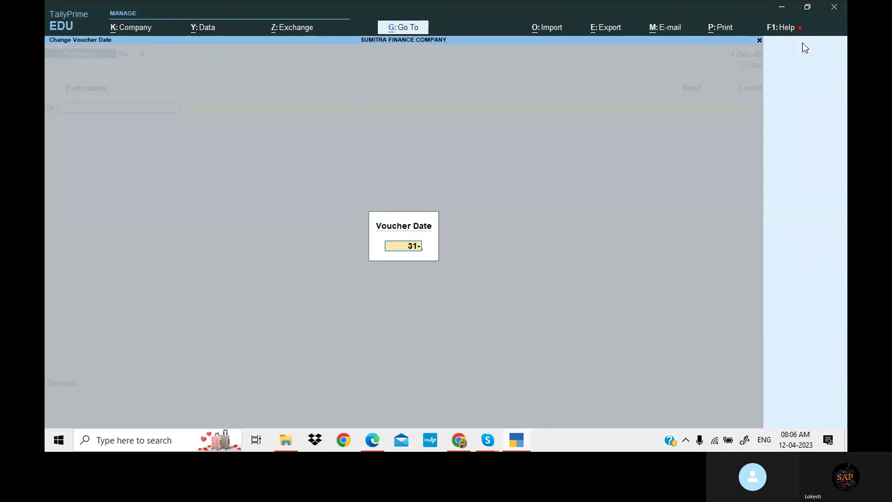
pyautogui.press('Return')
# Debit the second partner's capital ledger with 1,00,000, credit Cash for the same amount, and save the payment without a narration.
pyautogui.write('B')
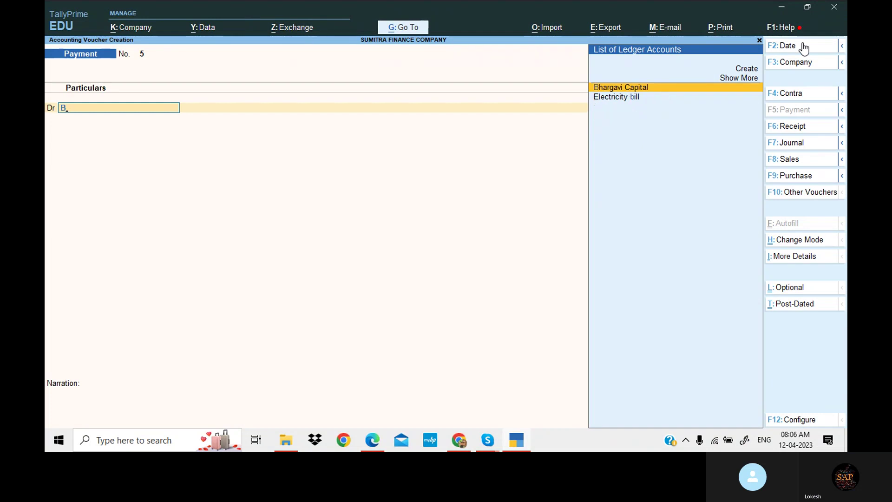
pyautogui.press('Return')
pyautogui.write('100000')
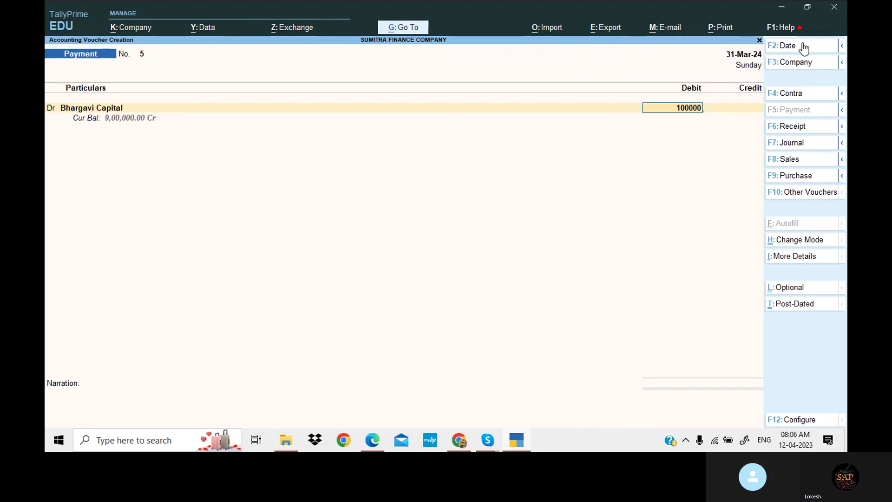
pyautogui.press('Return')
pyautogui.press('Return')
pyautogui.press('Return')
pyautogui.press('Return')
pyautogui.press('Return')
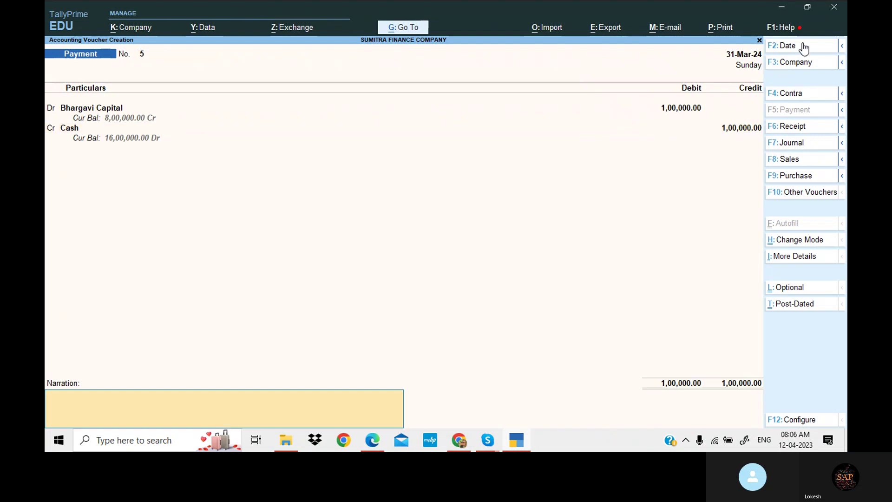
pyautogui.press('Return')
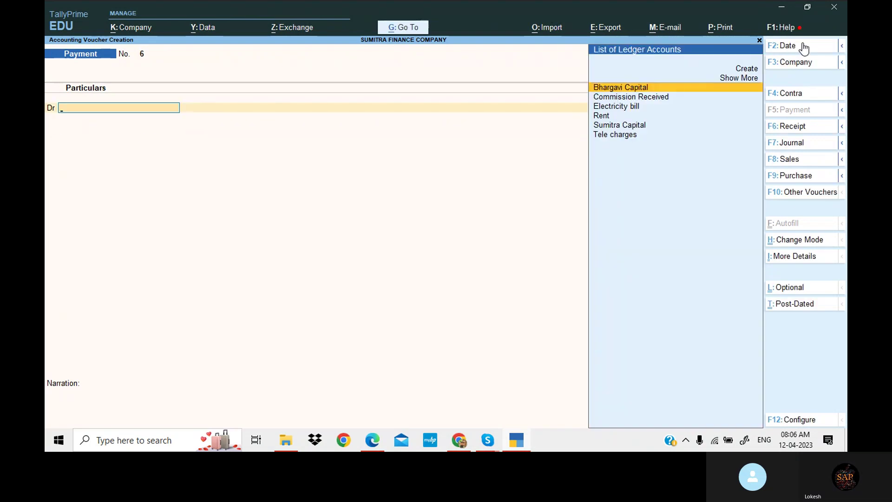
# Check the expenses section of the problem in the PDF and set the new payment voucher's date to 1-1.
pyautogui.click(516, 438)
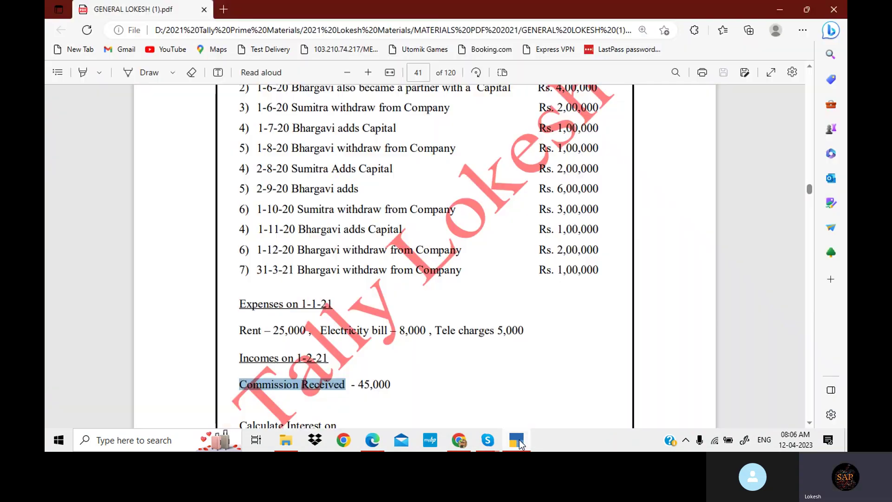
pyautogui.scroll(-2, 357, 245)
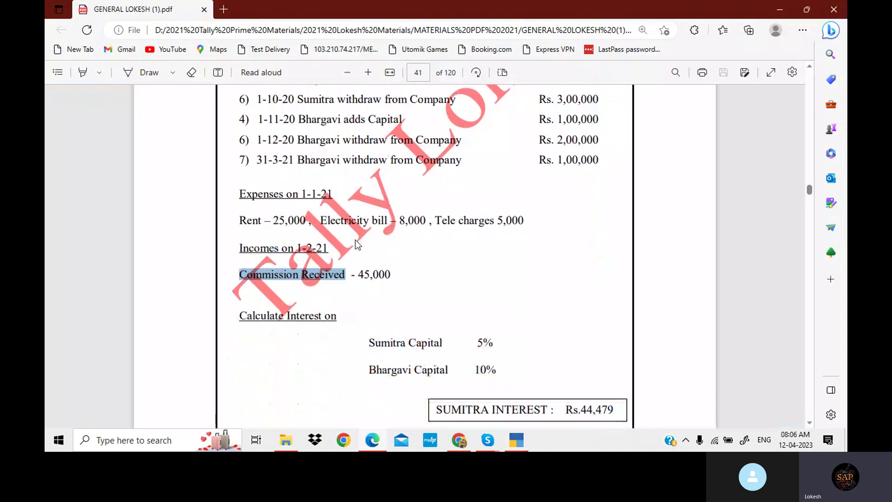
pyautogui.click(516, 439)
pyautogui.click(791, 45)
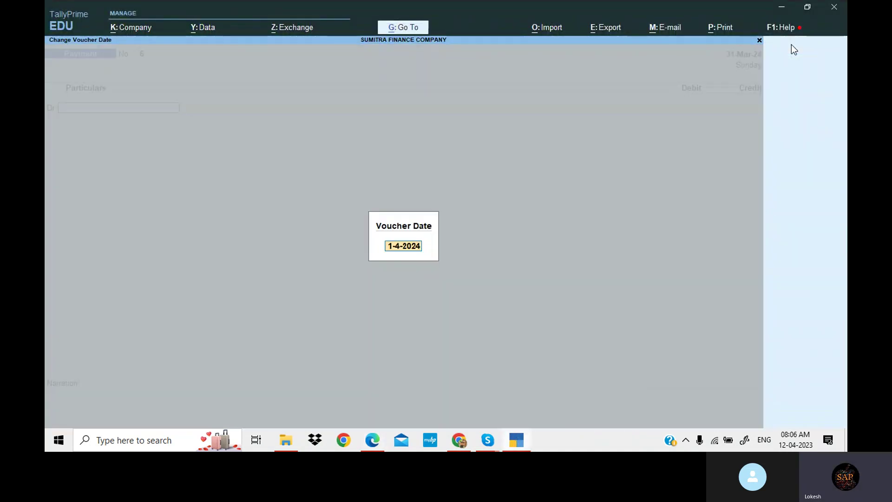
pyautogui.write('1-1')
pyautogui.press('Return')
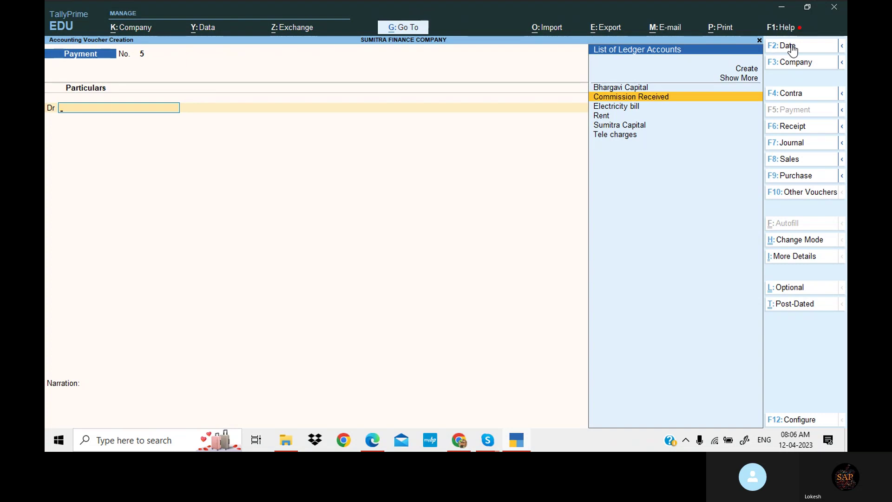
# Debit the Rent ledger with 25,000 in the payment voucher dated 1-Jan-24.
pyautogui.write('Re')
pyautogui.press('Return')
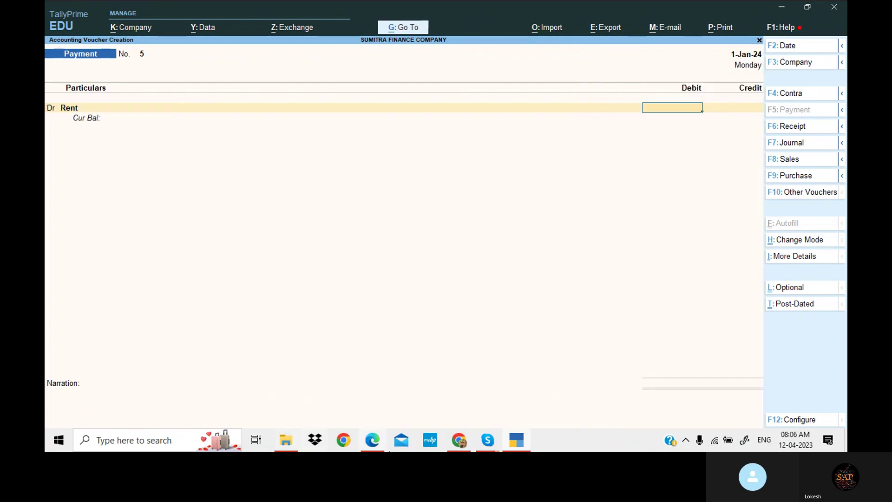
pyautogui.click(514, 439)
pyautogui.click(514, 439)
pyautogui.write('2')
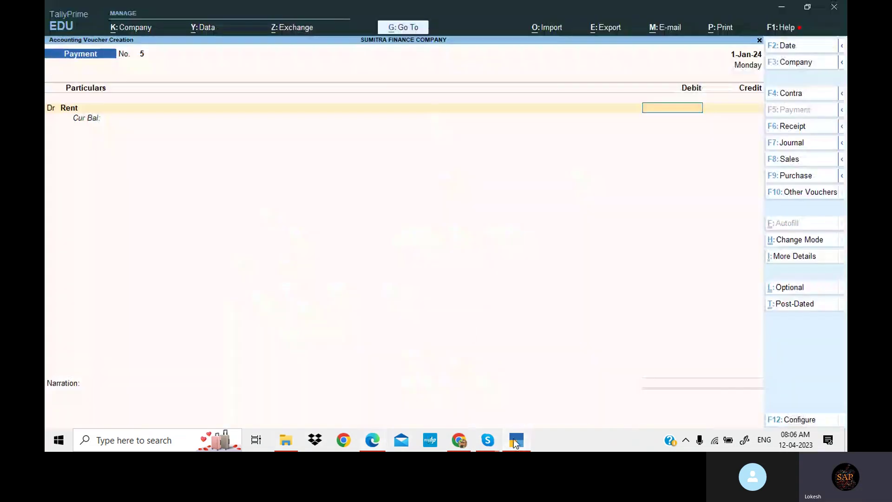
pyautogui.write('5,000')
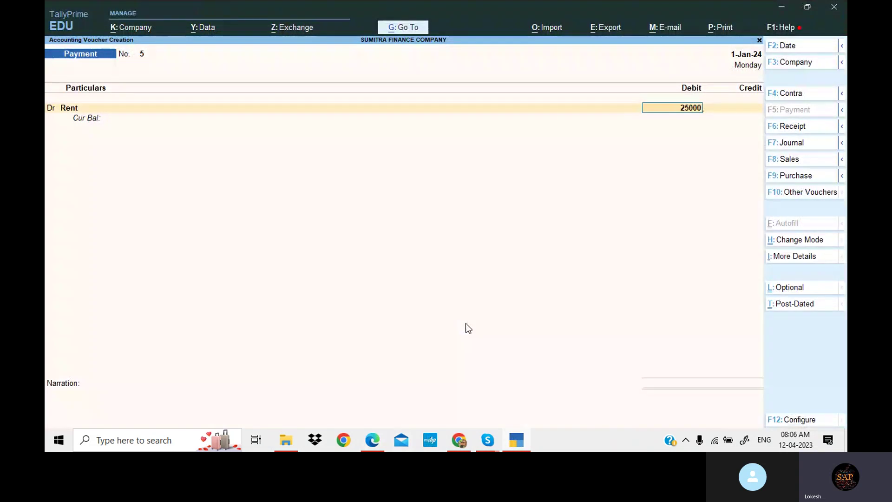
pyautogui.press('Return')
# Add a second debit line for Electricity bill with 8,000 to the payment voucher.
pyautogui.write('d')
pyautogui.press('Return')
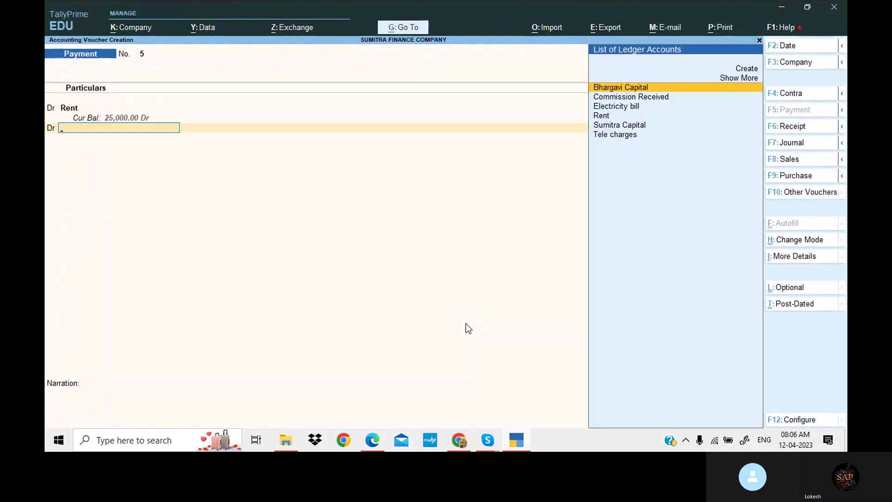
pyautogui.write('el')
pyautogui.press('Return')
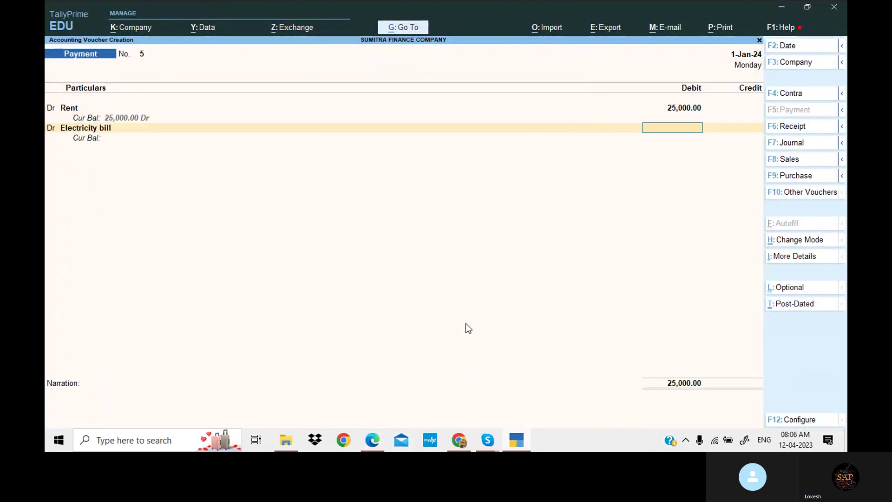
pyautogui.click(516, 443)
pyautogui.click(516, 443)
pyautogui.write('8000')
pyautogui.press('Return')
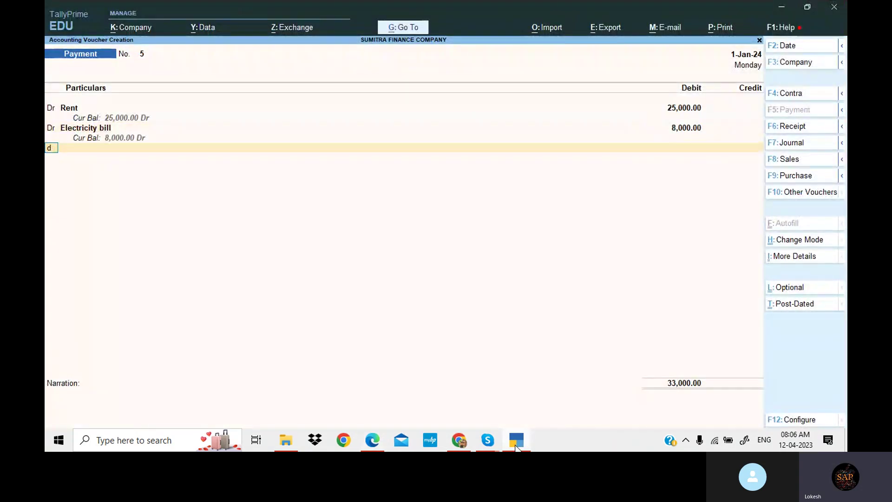
# Check the expenses in the exercise PDF and add a debit line for Tele charges with 5,000.
pyautogui.click(517, 443)
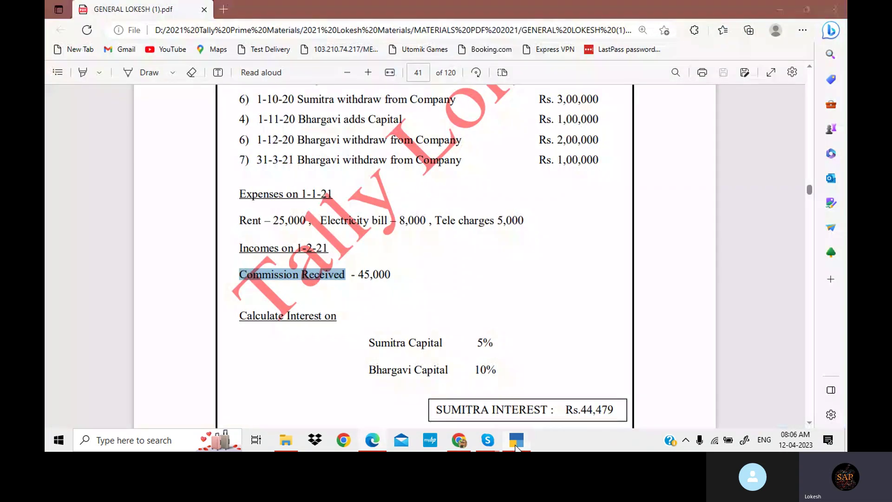
pyautogui.click(516, 444)
pyautogui.write('Te')
pyautogui.press('Return')
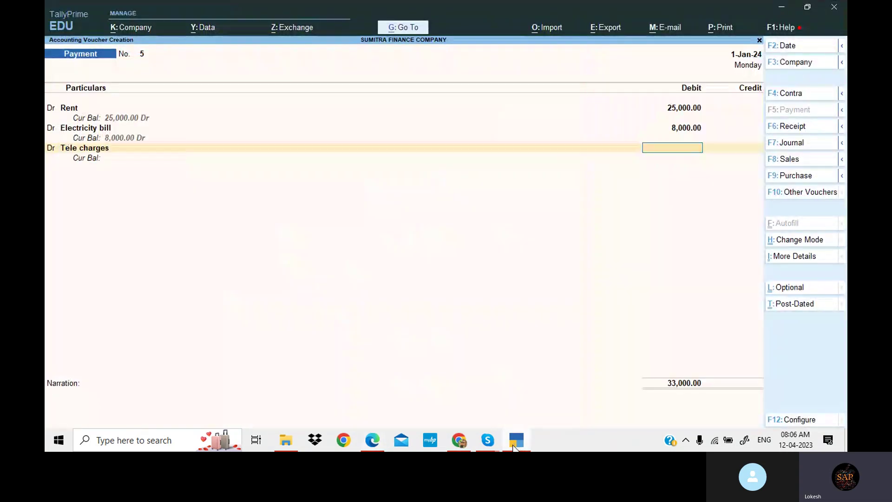
pyautogui.click(515, 444)
pyautogui.click(514, 444)
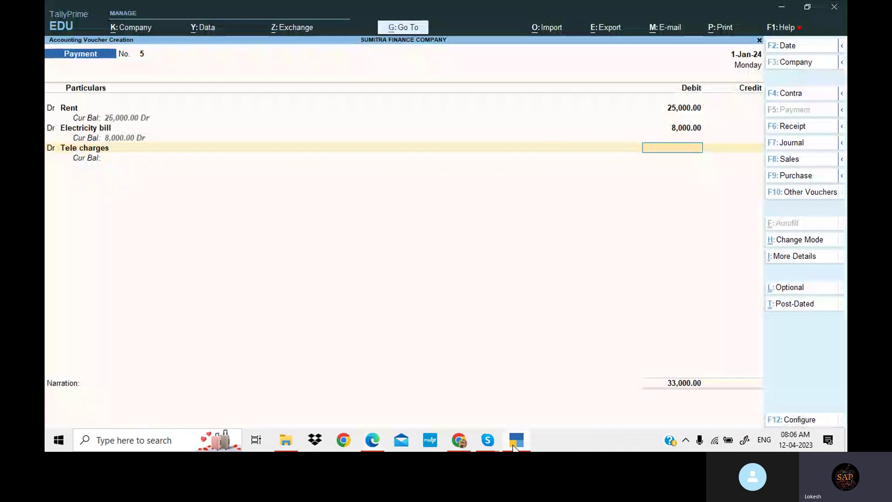
pyautogui.write('5000')
pyautogui.press('Return')
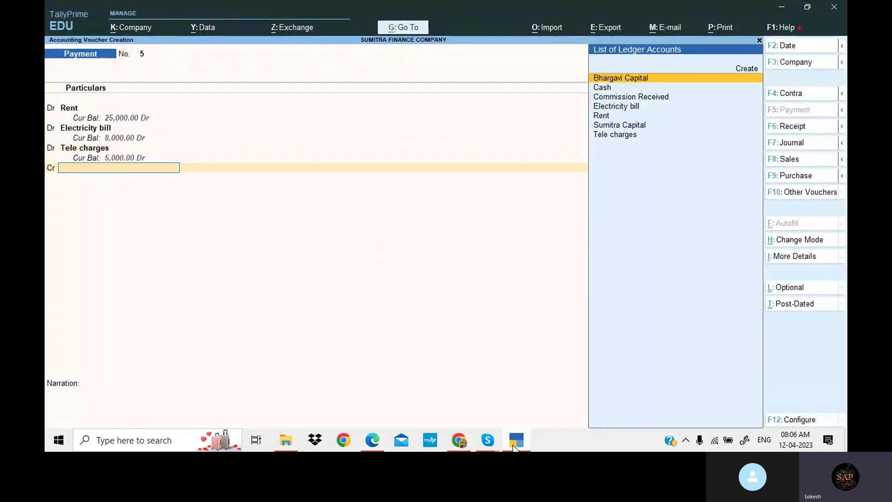
# Credit Cash with 38,000 and save the payment voucher with an empty narration.
pyautogui.press('Down')
pyautogui.press('Return')
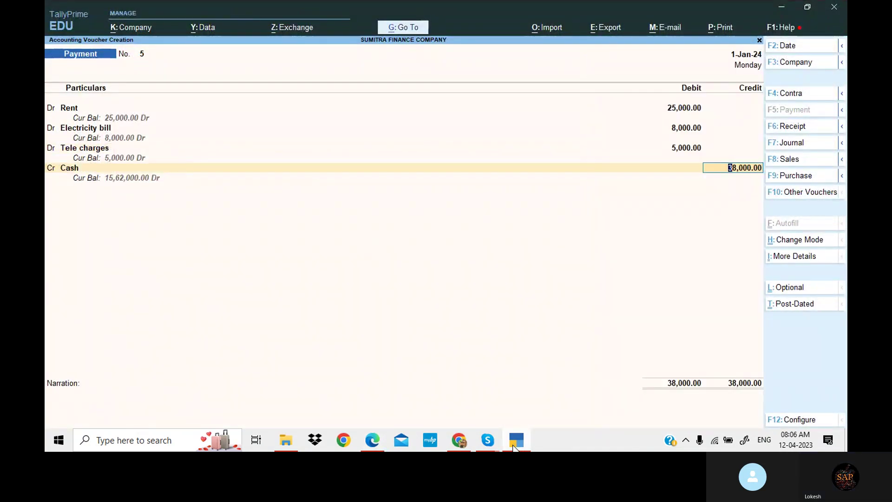
pyautogui.press('Return')
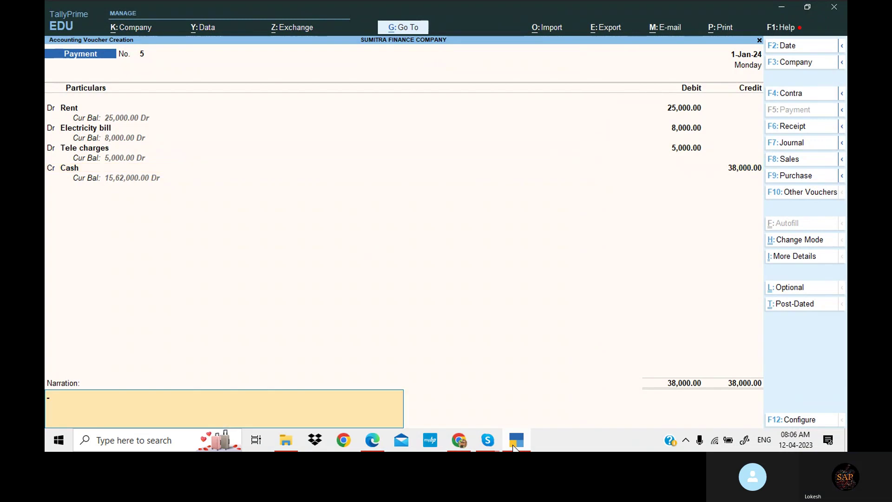
pyautogui.press('Return')
pyautogui.press('Return')
# Check the income date in the exercise PDF and set the voucher date to 1-Feb-24.
pyautogui.click(522, 445)
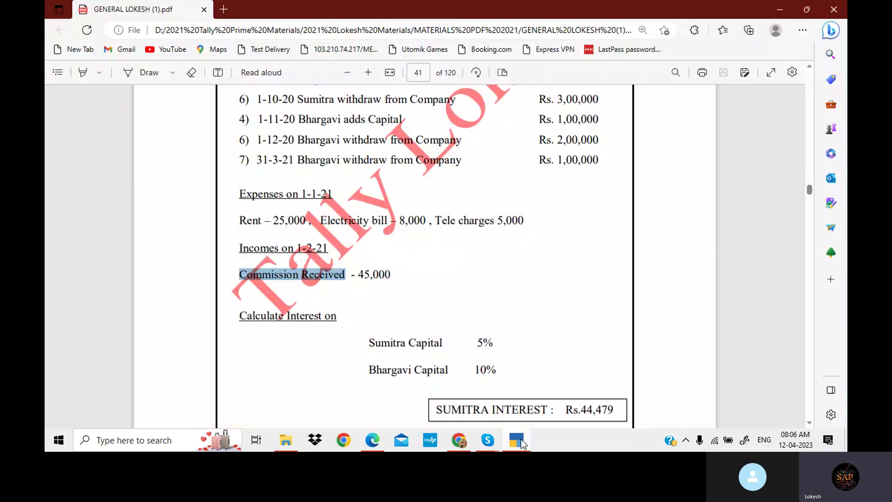
pyautogui.click(523, 445)
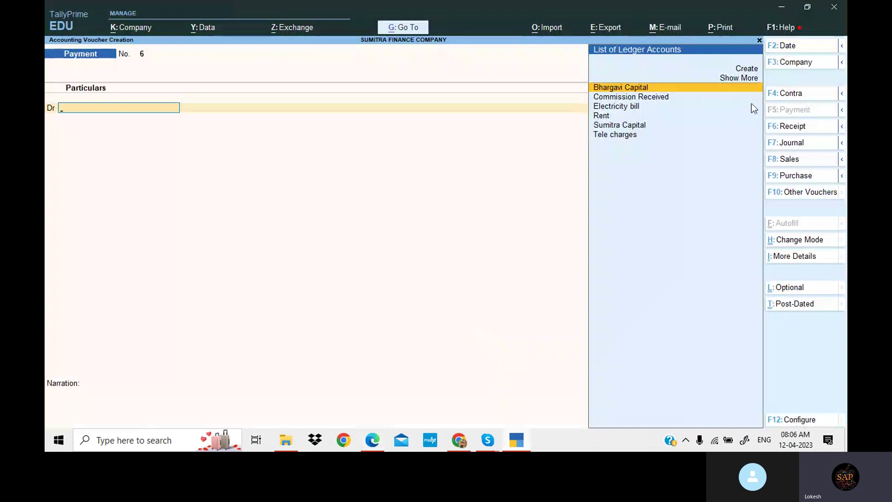
pyautogui.click(785, 42)
pyautogui.write('1-6')
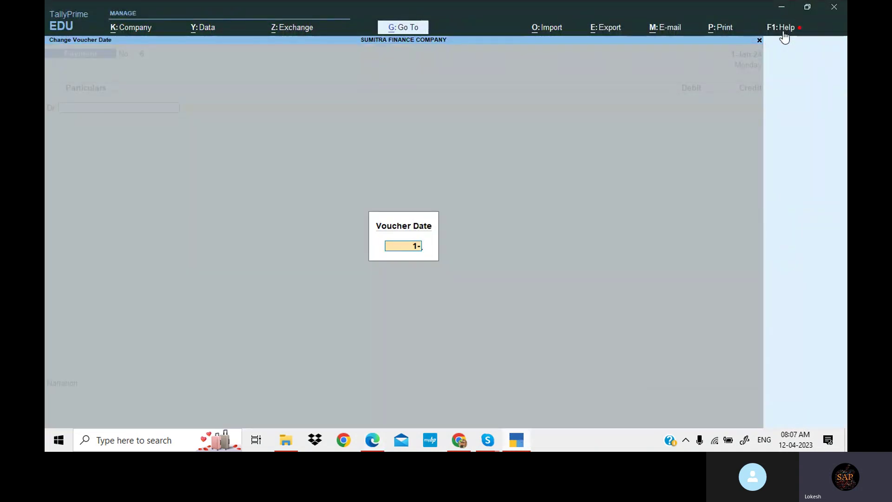
pyautogui.press('Return')
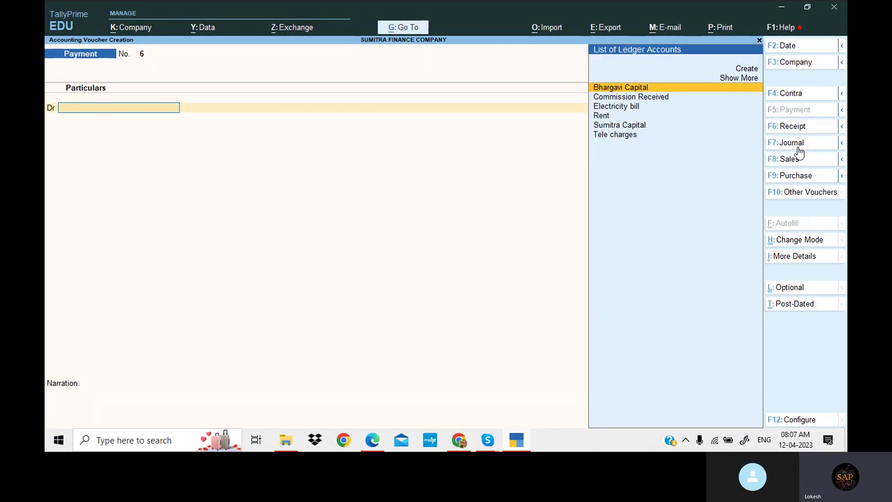
# Switch to a receipt voucher and credit Commission Received with 45,000, checking the amount in the exercise PDF.
pyautogui.click(811, 127)
pyautogui.write('Com')
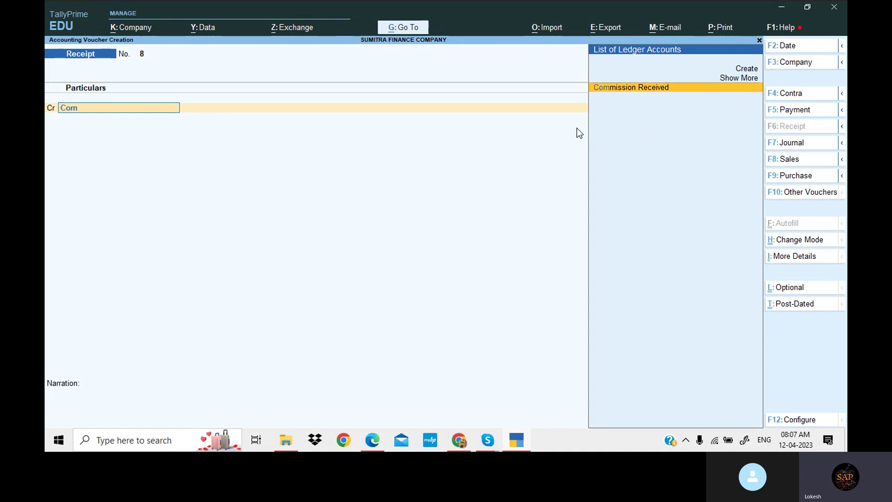
pyautogui.press('Return')
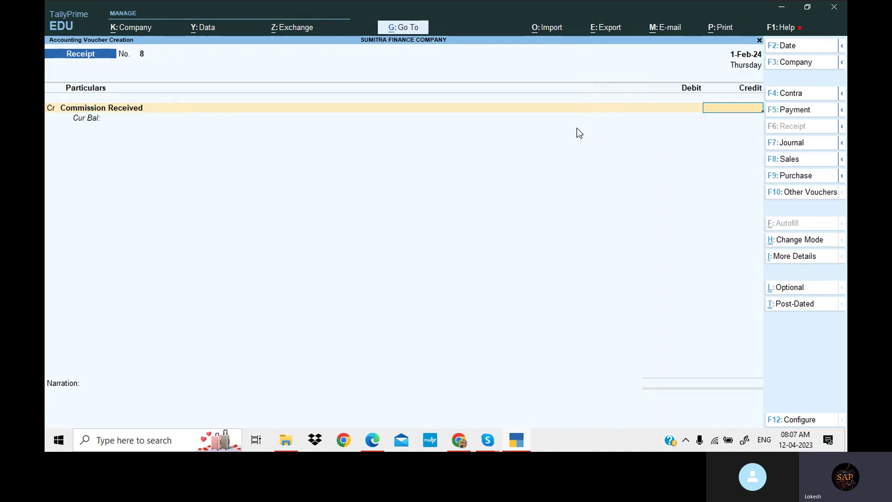
pyautogui.click(517, 442)
pyautogui.click(517, 442)
pyautogui.write('45000')
pyautogui.press('Return')
pyautogui.press('Return')
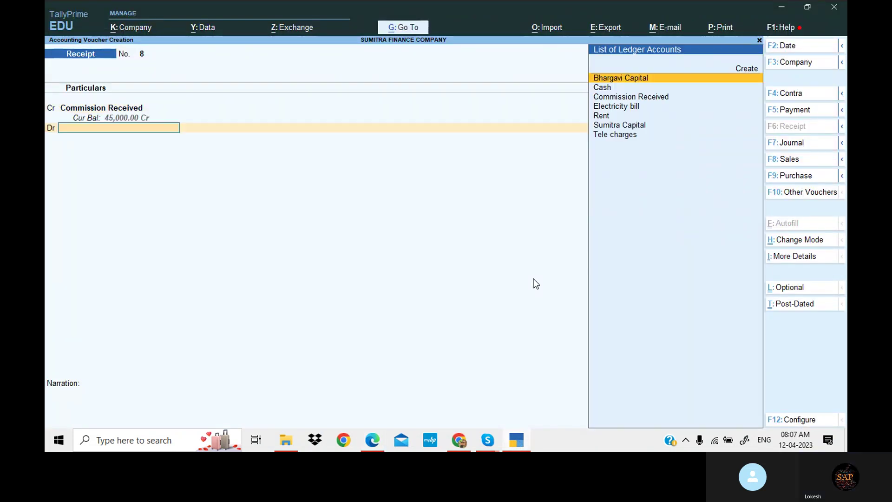
# Debit Cash with the balancing 45,000 and save the receipt voucher without a narration.
pyautogui.press('Down')
pyautogui.press('Return')
pyautogui.press('Return')
pyautogui.press('Return')
pyautogui.press('Return')
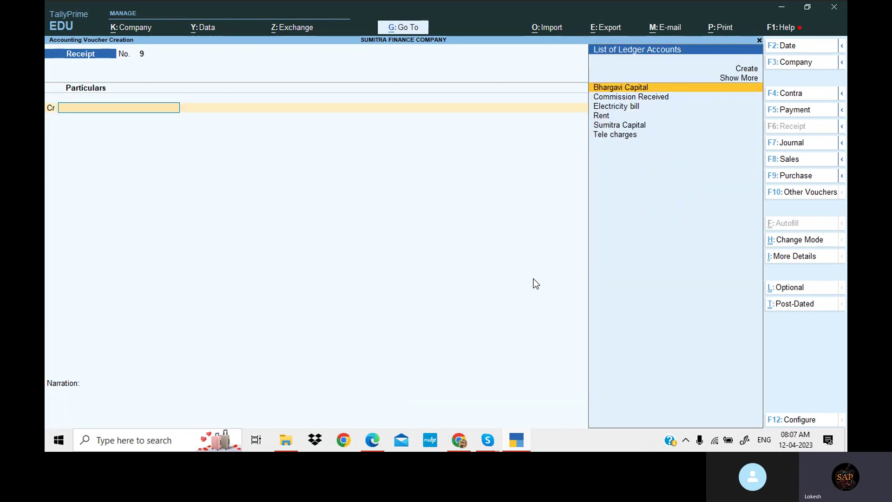
# Leave voucher entry and open the Profit & Loss account in its detailed view.
pyautogui.press('Escape')
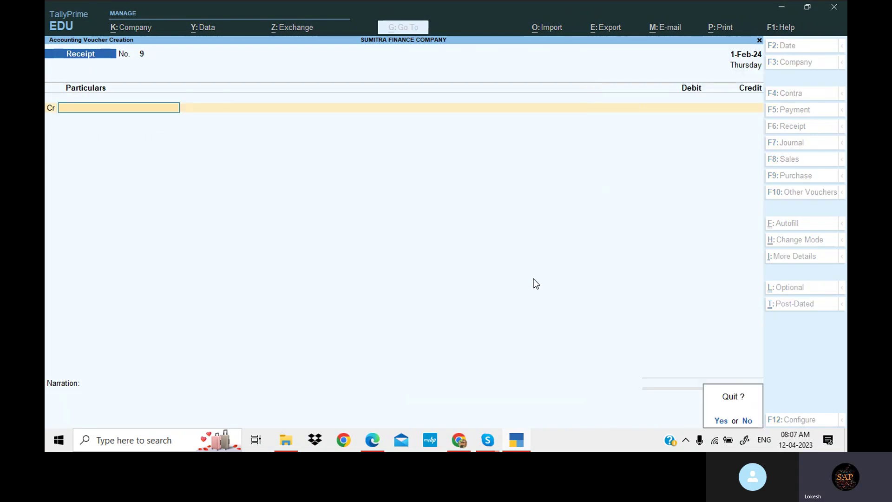
pyautogui.press('Return')
pyautogui.press('Down')
pyautogui.press('Down')
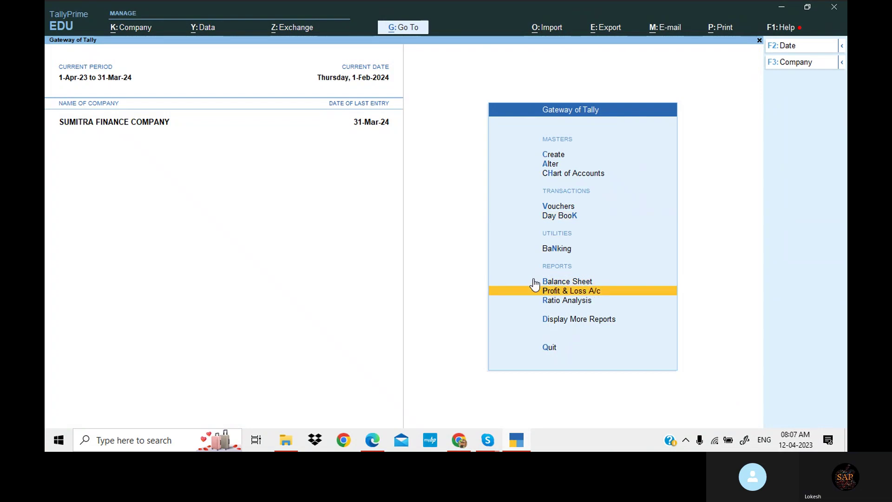
pyautogui.press('Return')
pyautogui.hotkey('alt', 'F5')
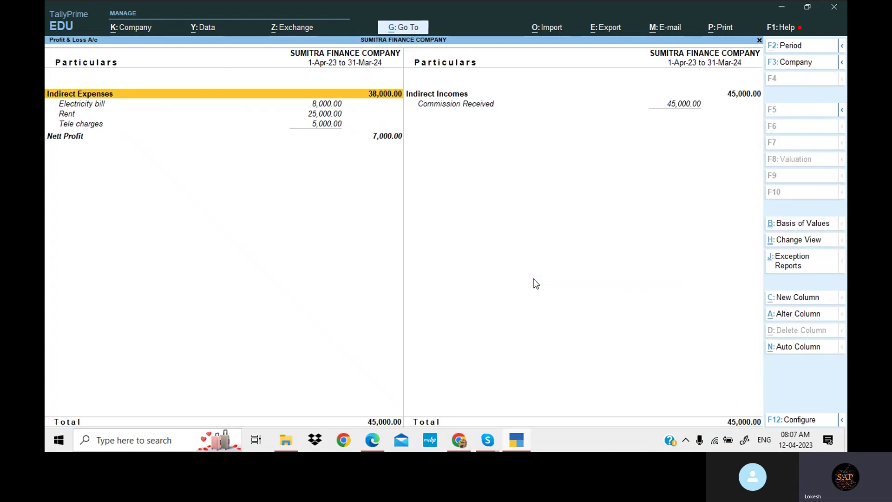
# Examine the indirect incomes, the expense lines and the nett profit, and close the Profit & Loss account.
pyautogui.press('Right')
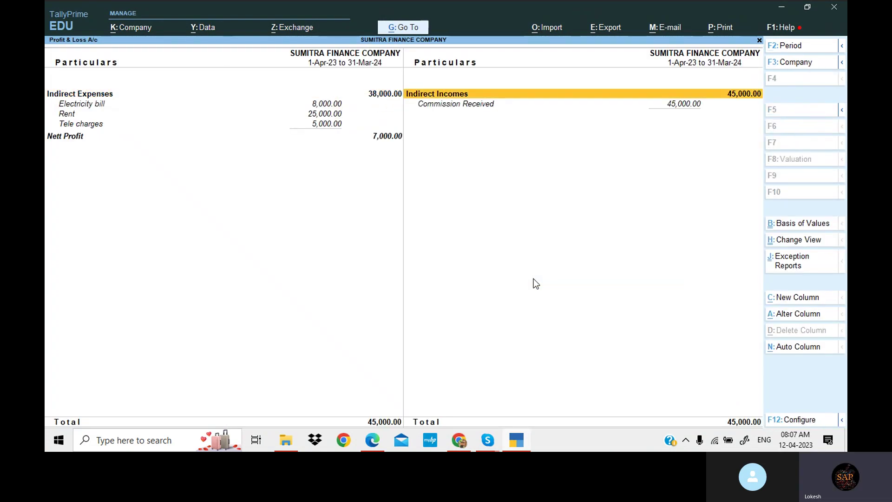
pyautogui.press('Left')
pyautogui.press('Down')
pyautogui.press('Down')
pyautogui.press('Down')
pyautogui.press('Down')
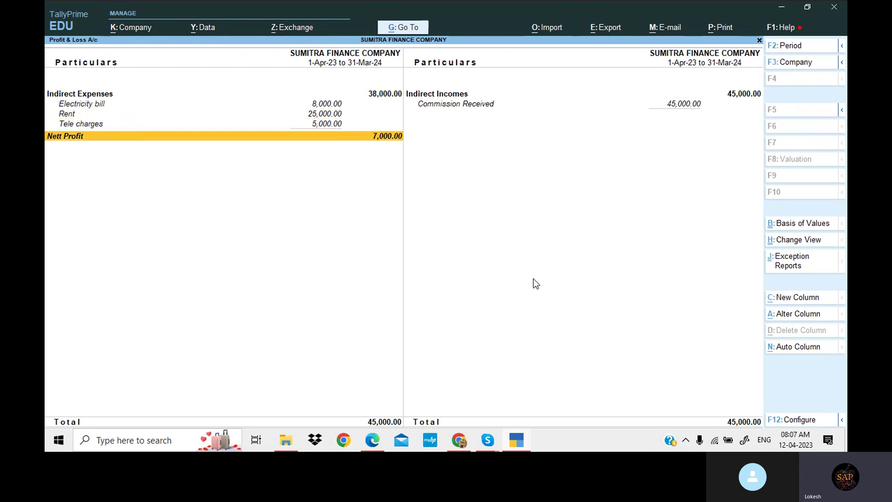
pyautogui.press('Escape')
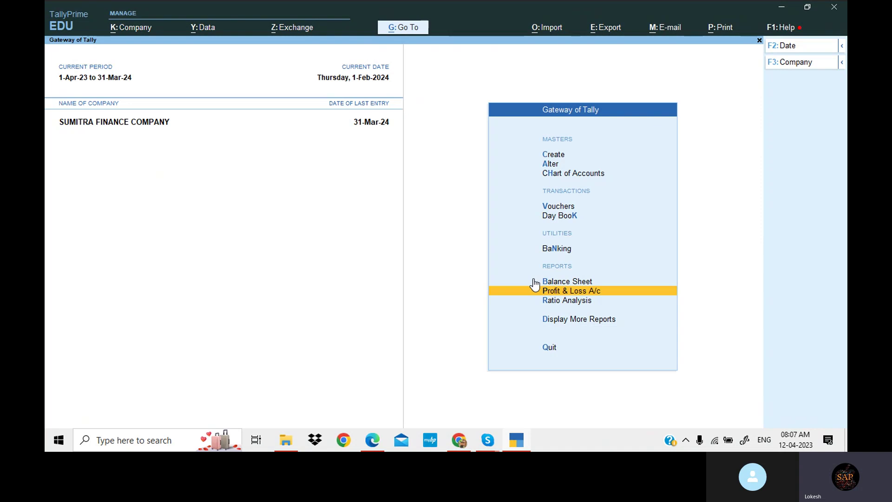
# Open the Statements of Accounts reports from the additional reports.
pyautogui.press('Down')
pyautogui.press('Down')
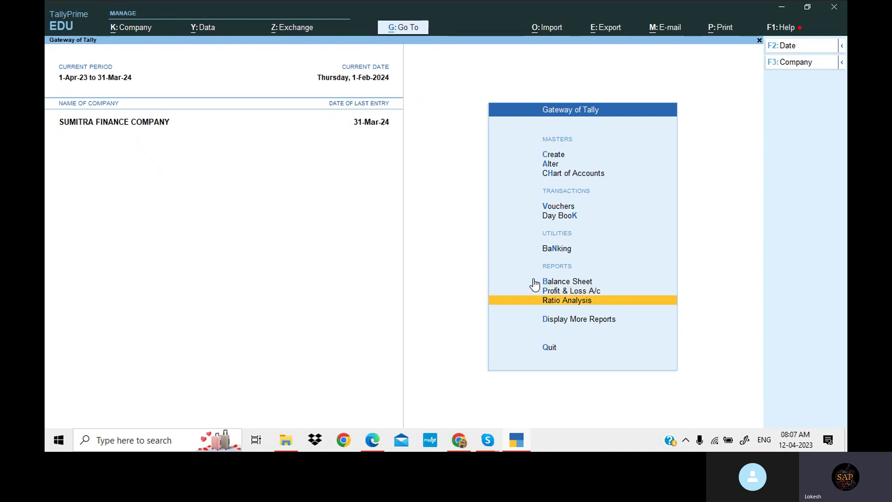
pyautogui.press('Return')
pyautogui.press('Down')
pyautogui.press('Down')
pyautogui.press('Down')
pyautogui.press('Down')
pyautogui.press('Down')
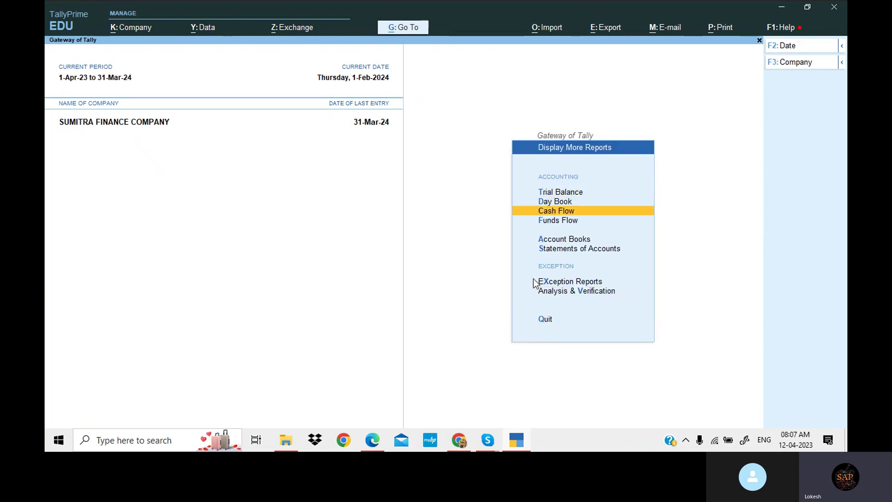
pyautogui.press('Return')
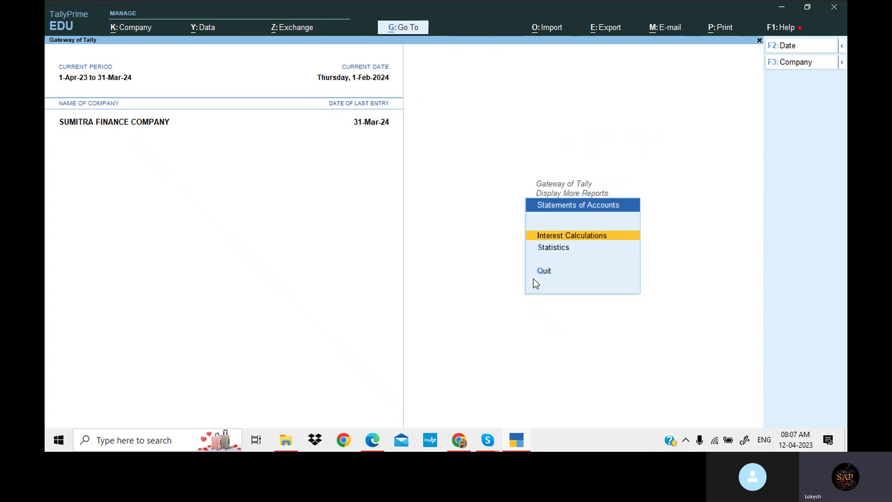
# Display the ledger-wise interest calculation for the capital ledger of the partner the company is named after.
pyautogui.press('Return')
pyautogui.press('Down')
pyautogui.press('Down')
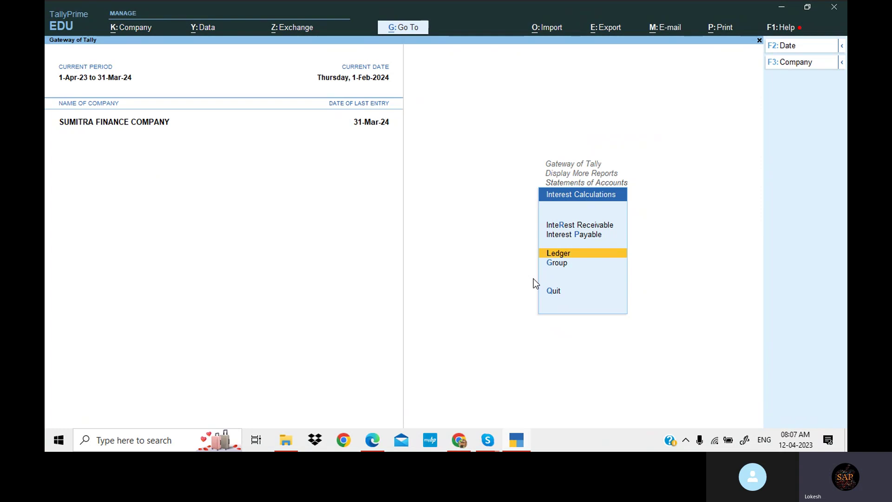
pyautogui.press('Return')
pyautogui.press('Down')
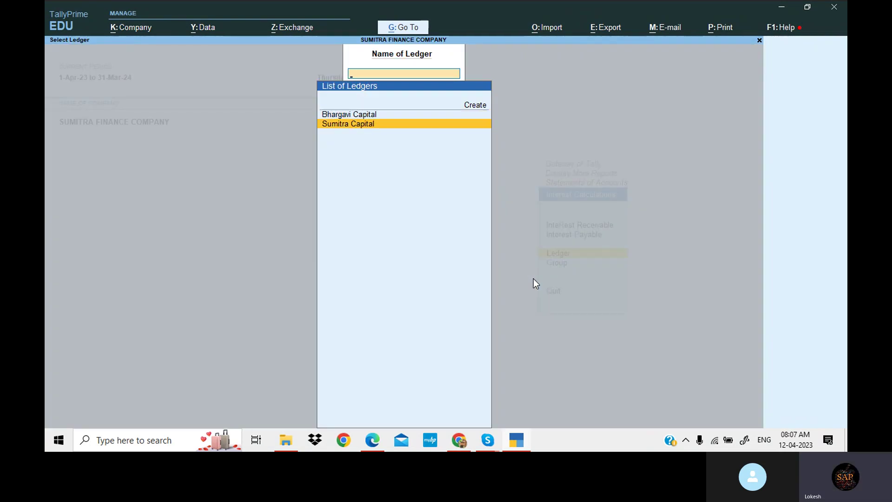
pyautogui.press('Return')
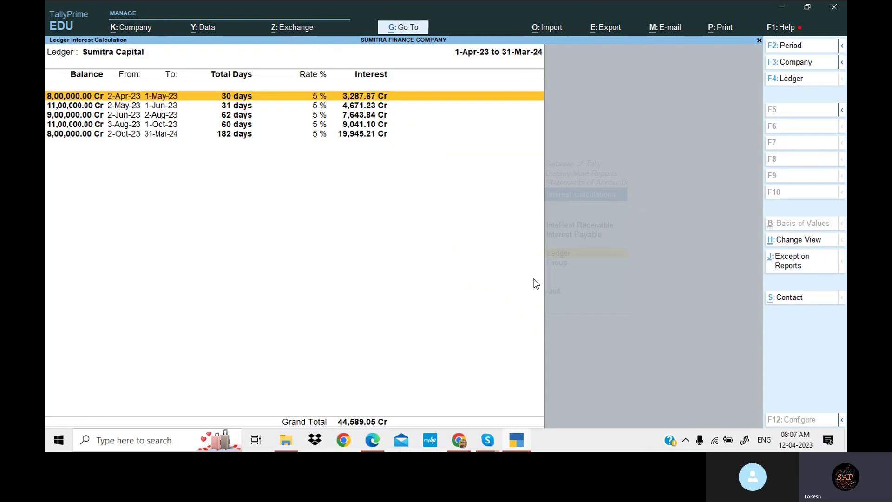
# Compare the ledger's interest total with the expected interest given at the end of the exercise PDF.
pyautogui.hotkey('alt', 'Tab')
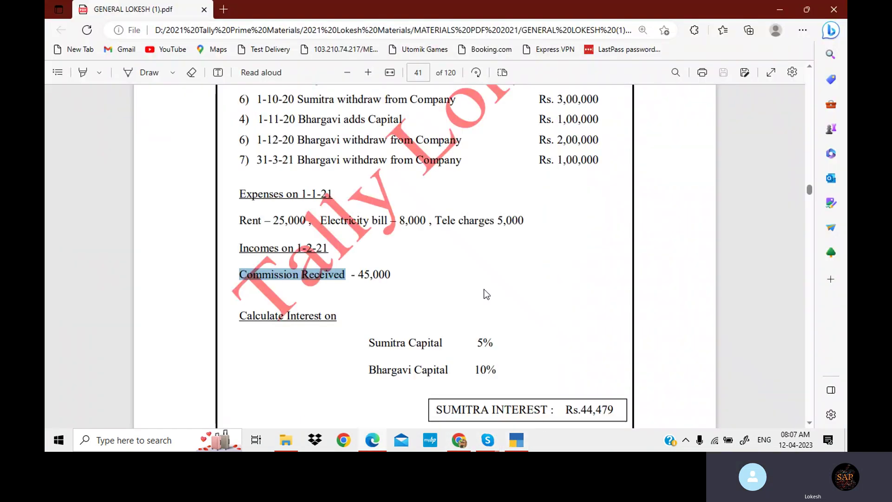
pyautogui.scroll(-1, 486, 297)
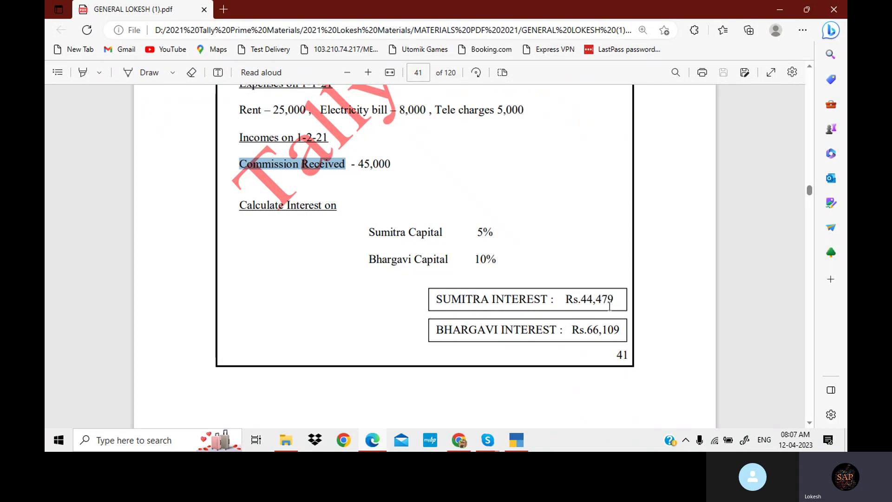
pyautogui.click(516, 440)
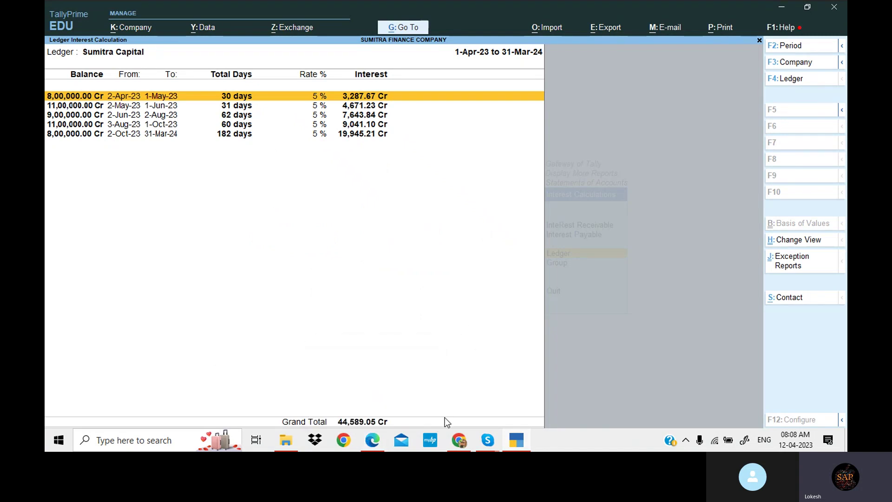
# Switch the interest calculation to the other partner's capital ledger and compare its total with the expected interest in the exercise PDF.
pyautogui.moveTo(510, 438)
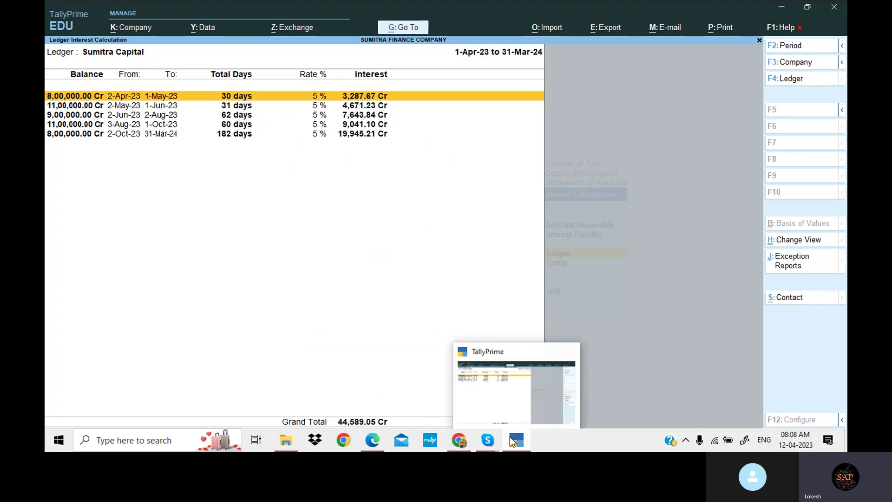
pyautogui.press('F4')
pyautogui.press('Up')
pyautogui.press('Return')
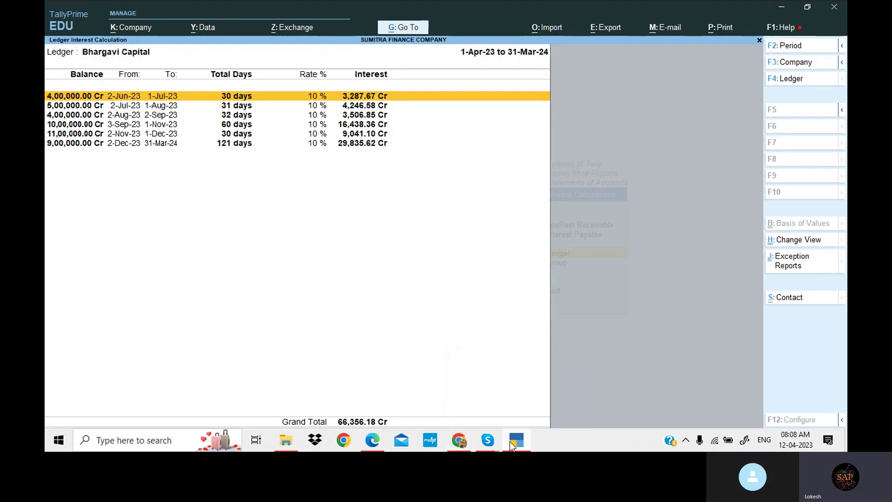
pyautogui.click(510, 441)
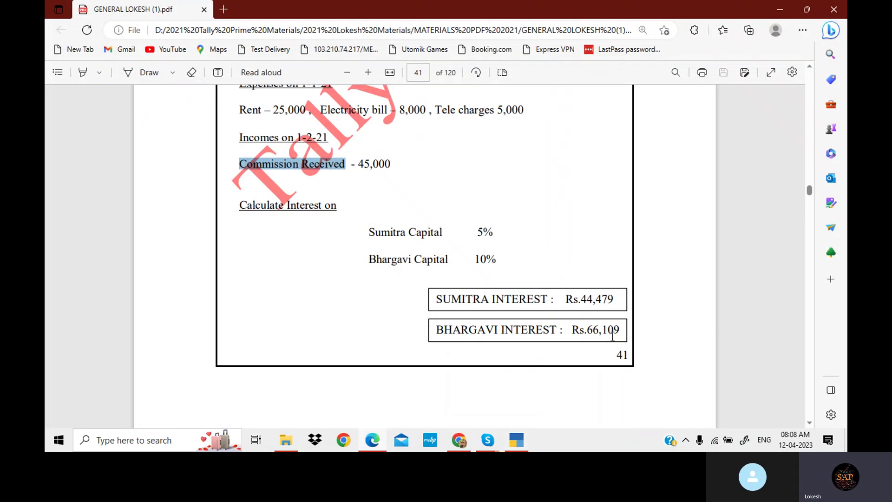
pyautogui.click(517, 442)
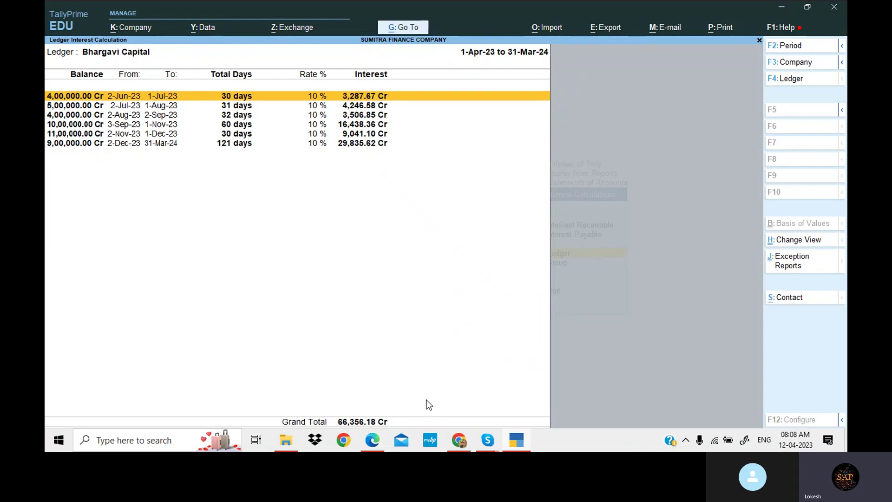
# Return to the interest calculation of the partner the company is named after and open the vouchers behind its first interest line.
pyautogui.press('Escape')
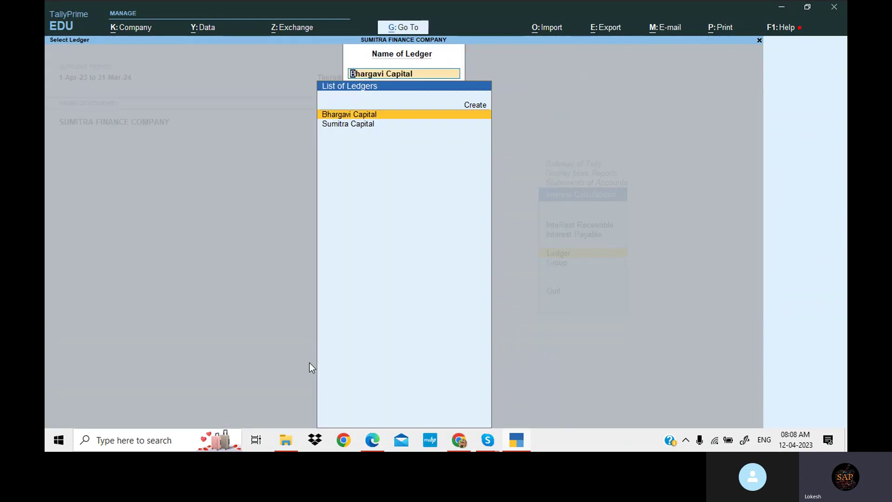
pyautogui.press('Down')
pyautogui.press('Return')
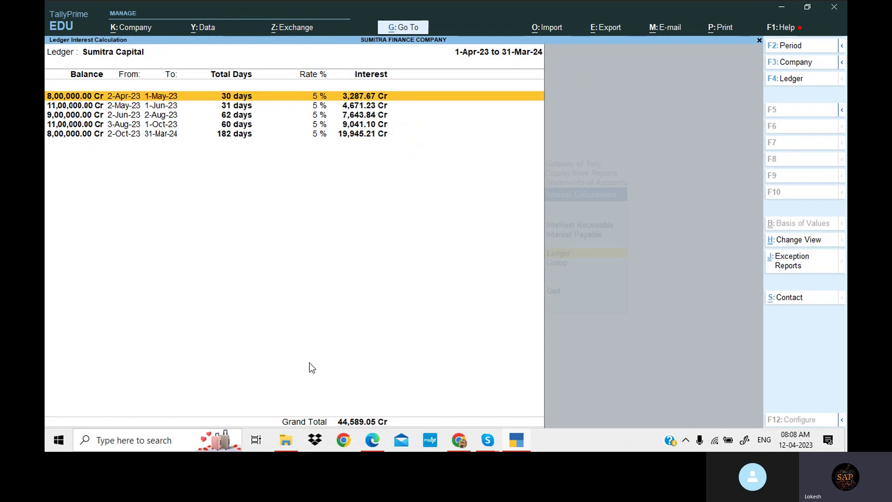
pyautogui.press('Return')
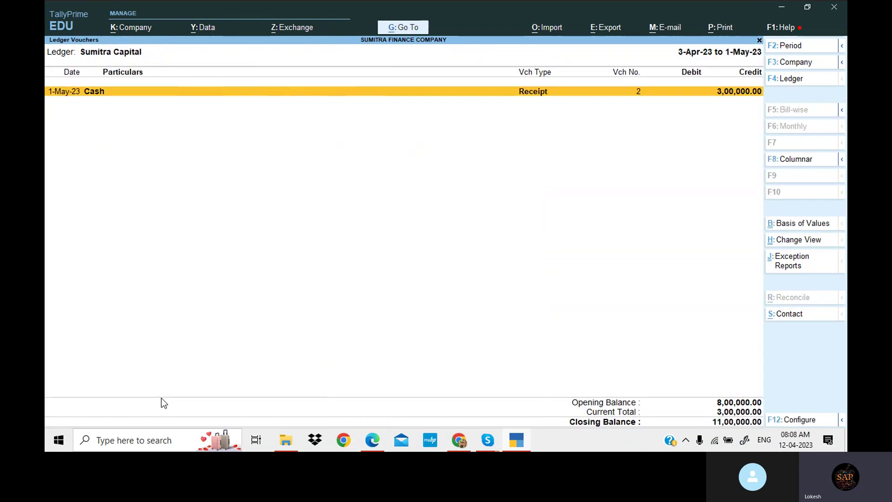
# Change the ledger vouchers period to run from 1-Apr-23 to 31-Mar-24.
pyautogui.hotkey('alt', 'F2')
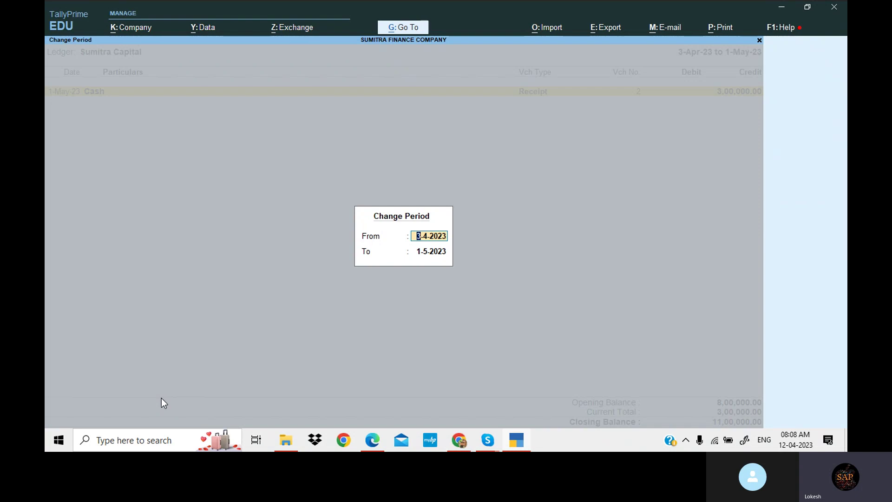
pyautogui.write('1-4')
pyautogui.press('Return')
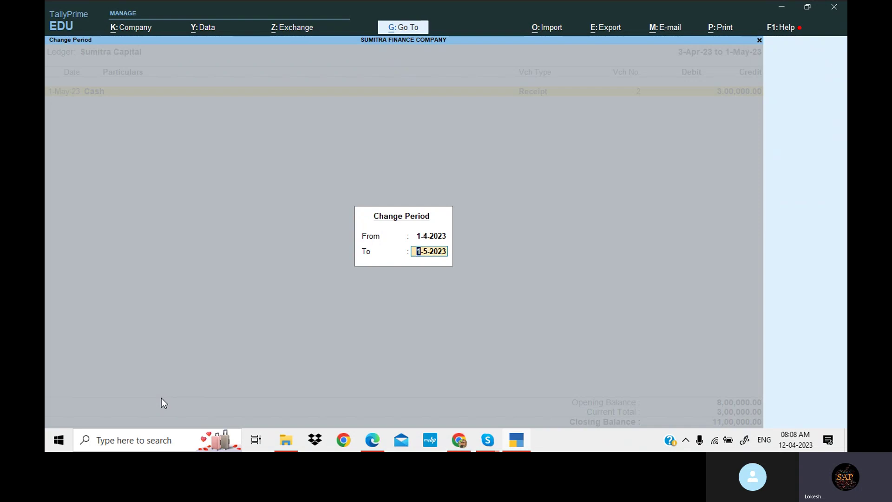
pyautogui.press('BackSpace')
pyautogui.press('space')
pyautogui.press('Return')
pyautogui.press('space')
pyautogui.press('Return')
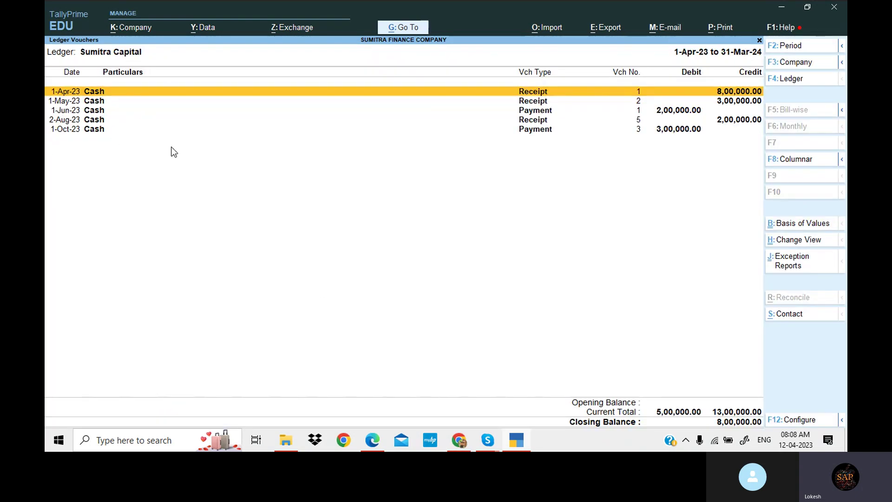
# Check the ledger's 1-Apr-23 and 1-May-23 capital receipts against the starting capital and first addition in the exercise PDF.
pyautogui.click(374, 440)
pyautogui.scroll(1, 452, 223)
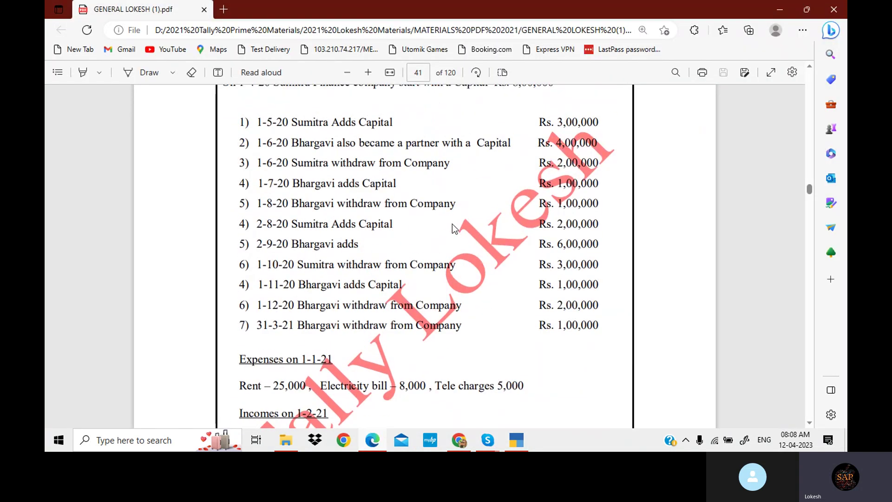
pyautogui.scroll(3, 452, 223)
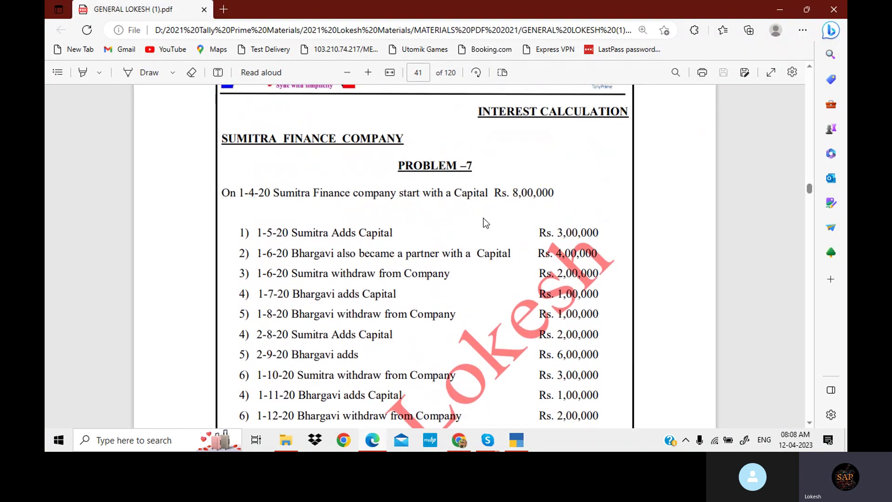
pyautogui.click(516, 439)
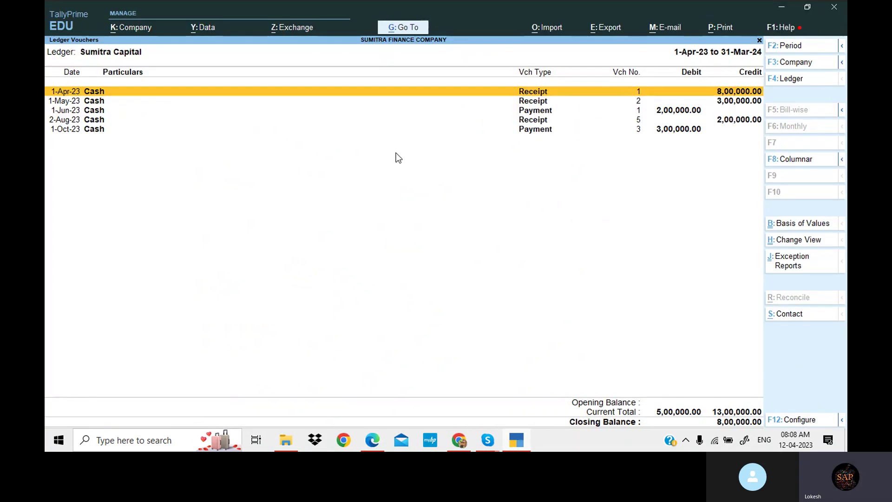
pyautogui.click(517, 442)
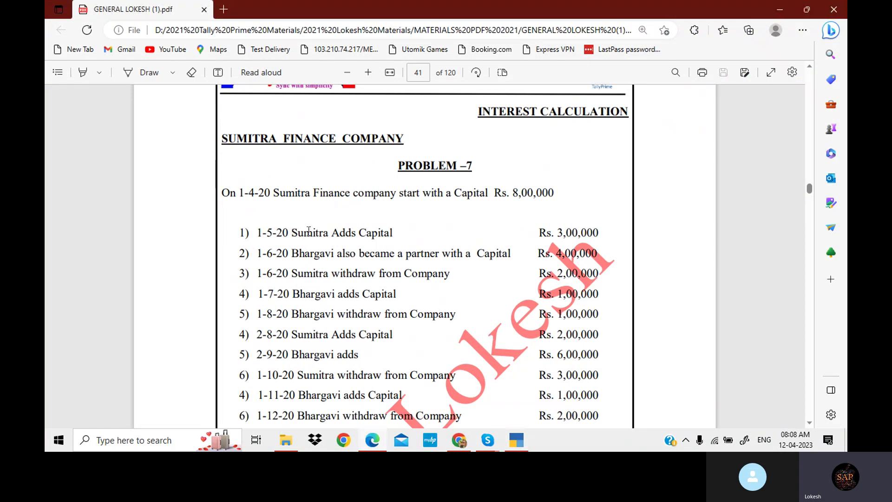
pyautogui.click(516, 439)
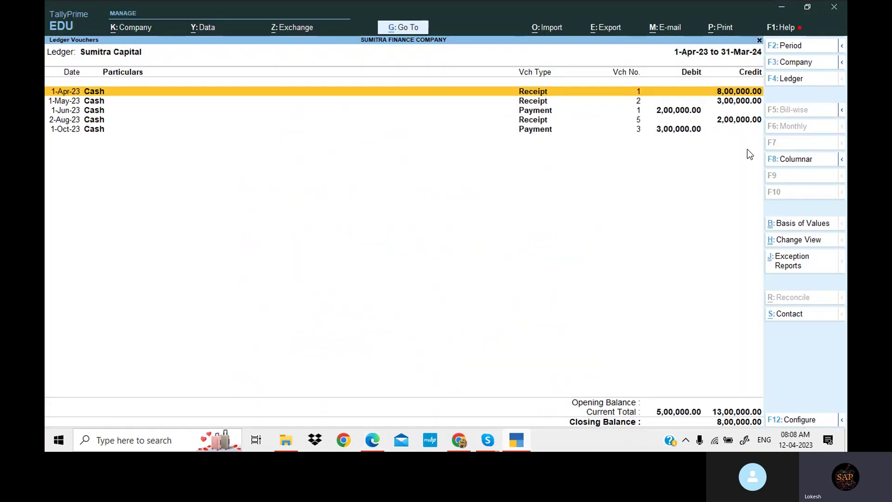
pyautogui.press('Down')
pyautogui.press('Down')
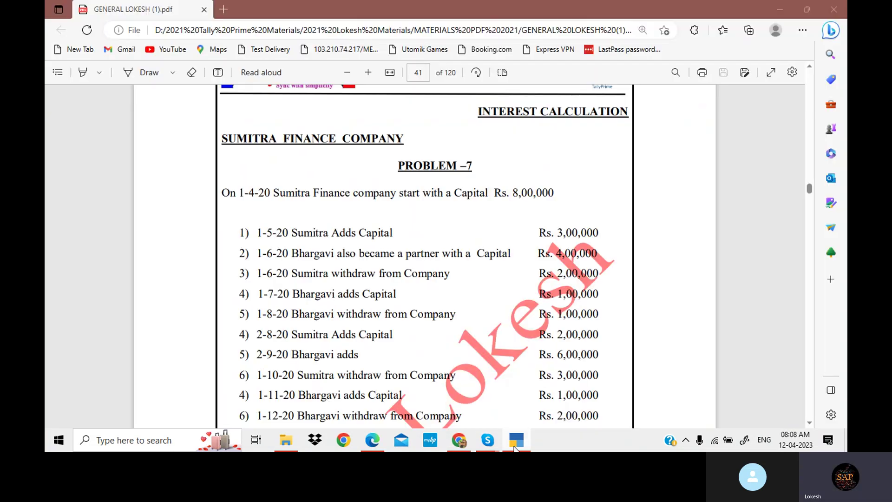
# Check the ledger's 1-Jun-23 payment and 2-Aug-23 receipt against the same partner's withdrawal and addition in the exercise PDF.
pyautogui.click(516, 439)
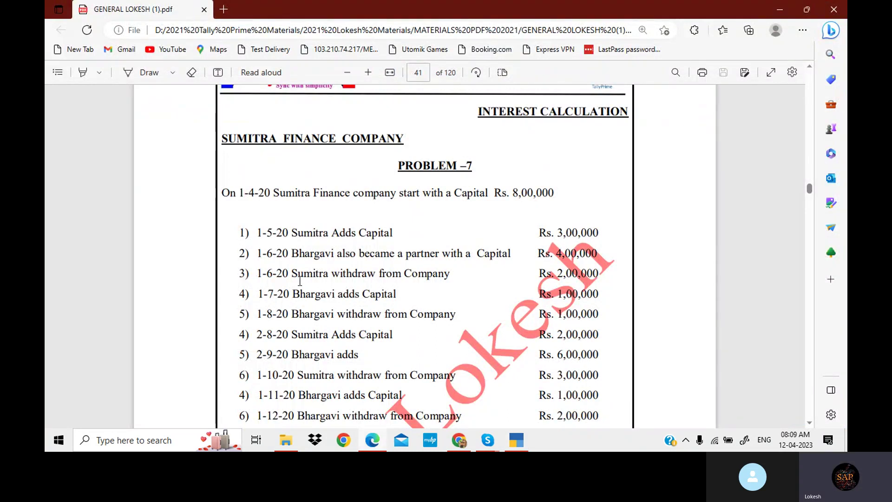
pyautogui.click(516, 439)
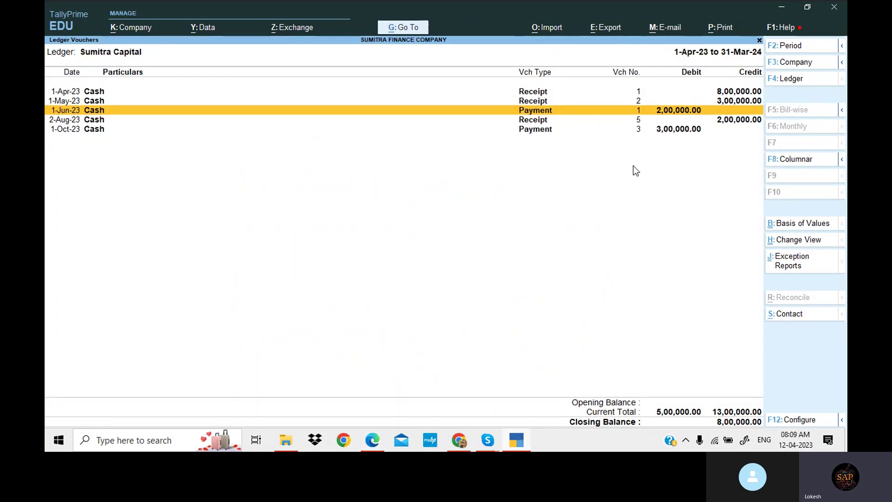
pyautogui.press('Down')
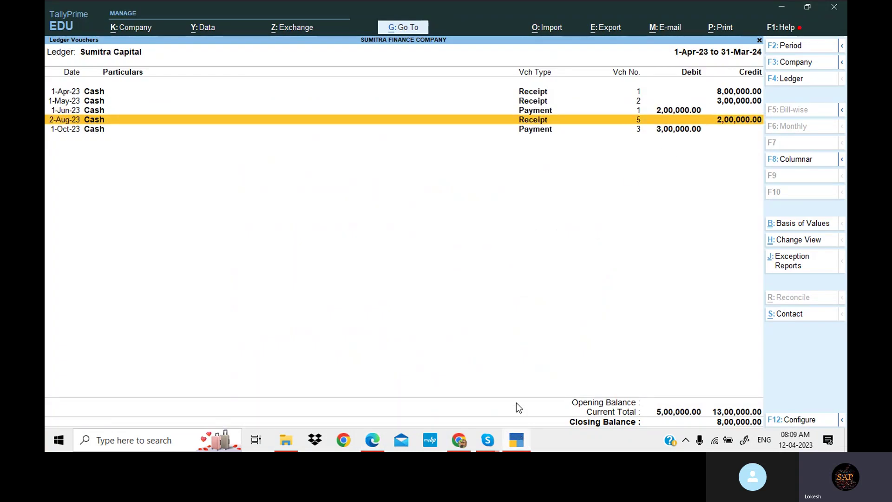
pyautogui.click(372, 439)
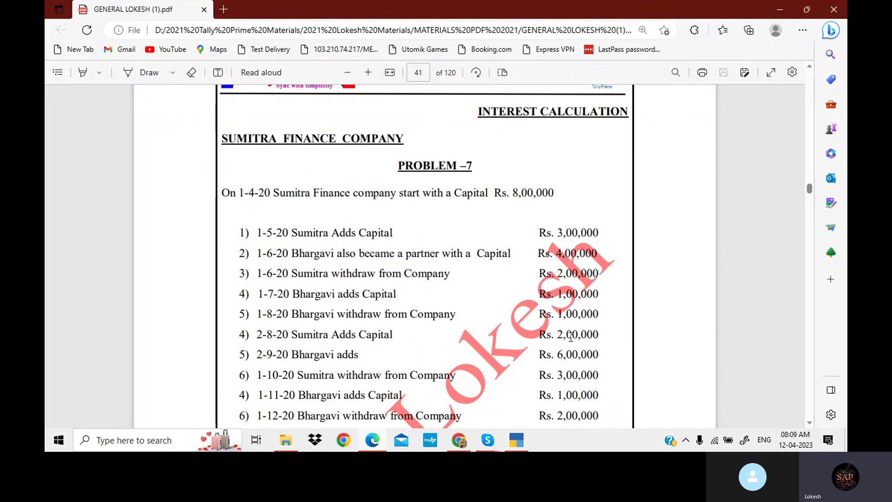
pyautogui.click(517, 440)
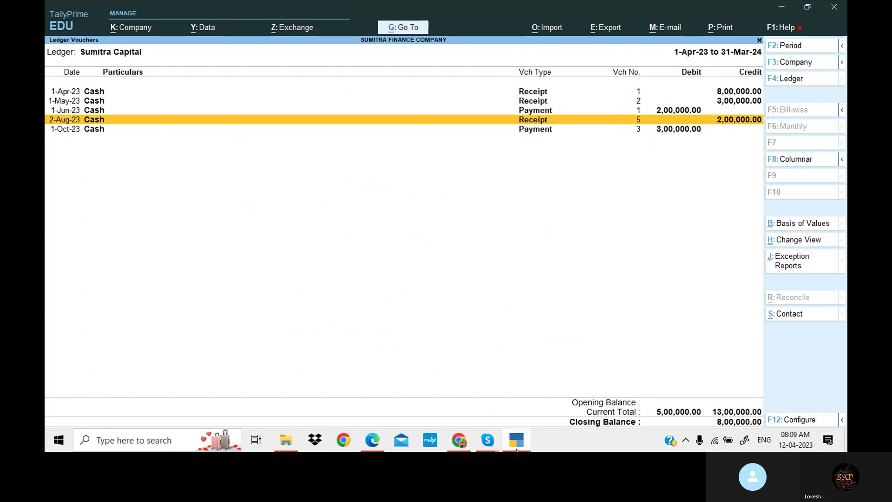
# Check the ledger's 1-Oct-23 payment against the partner's October withdrawal and the remaining transactions in the exercise PDF.
pyautogui.click(372, 439)
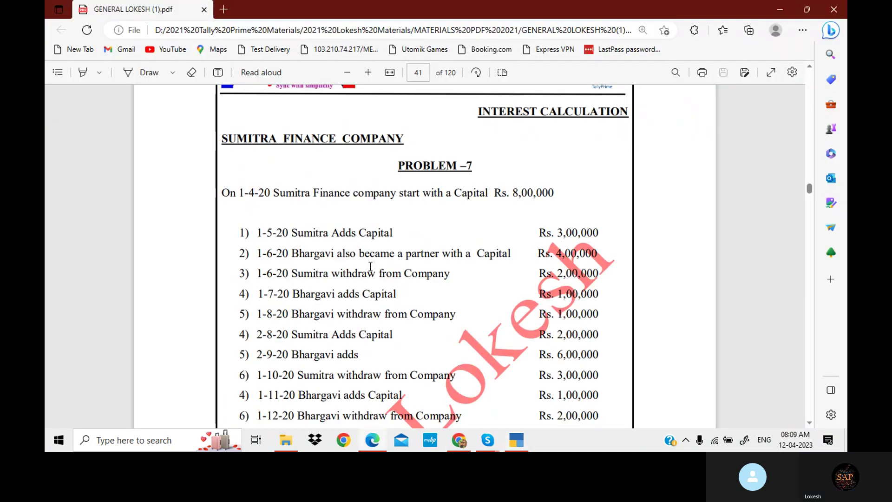
pyautogui.scroll(-1, 408, 358)
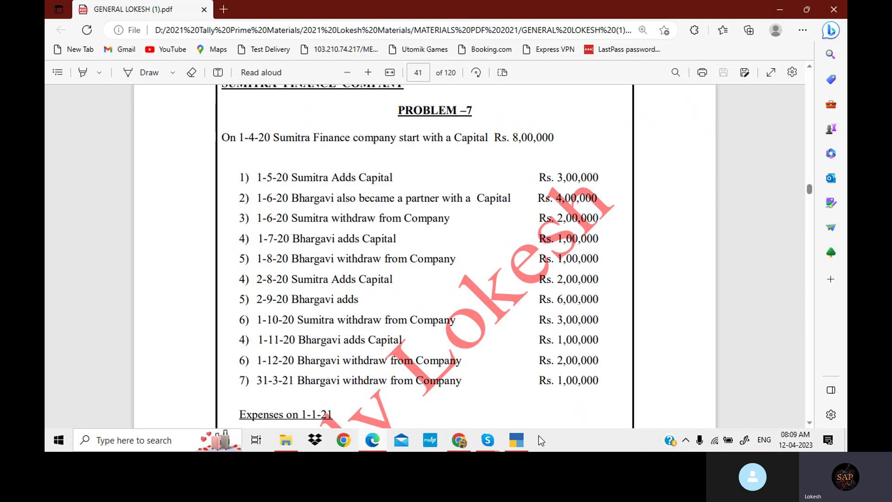
pyautogui.click(521, 441)
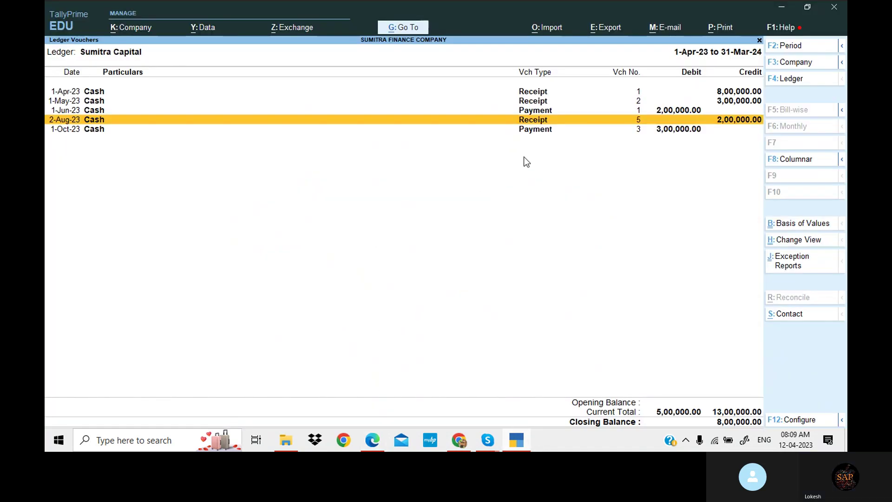
pyautogui.press('Down')
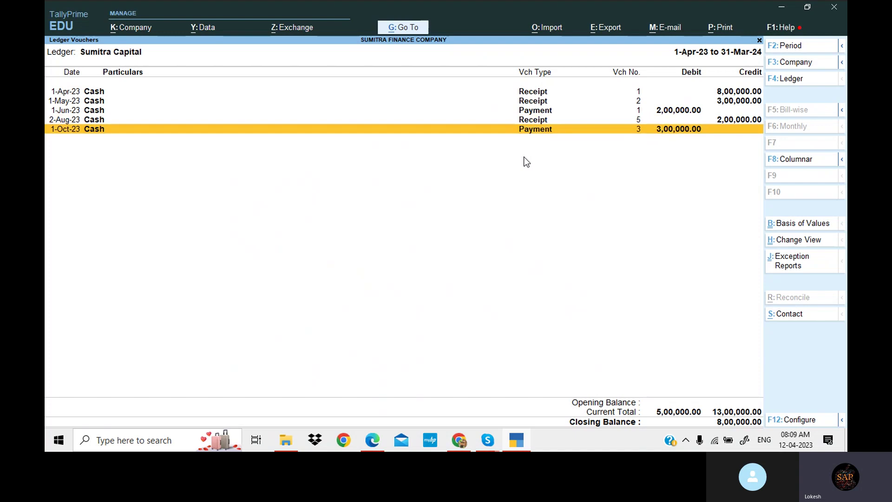
pyautogui.click(517, 441)
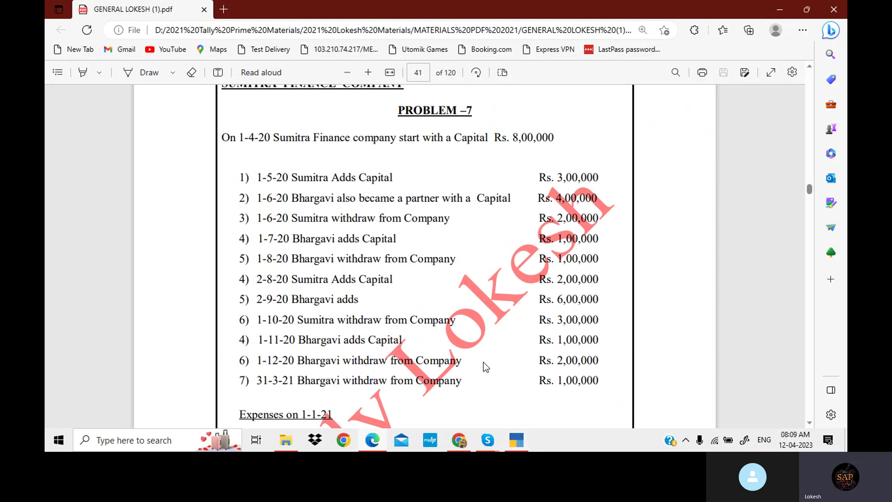
pyautogui.click(520, 441)
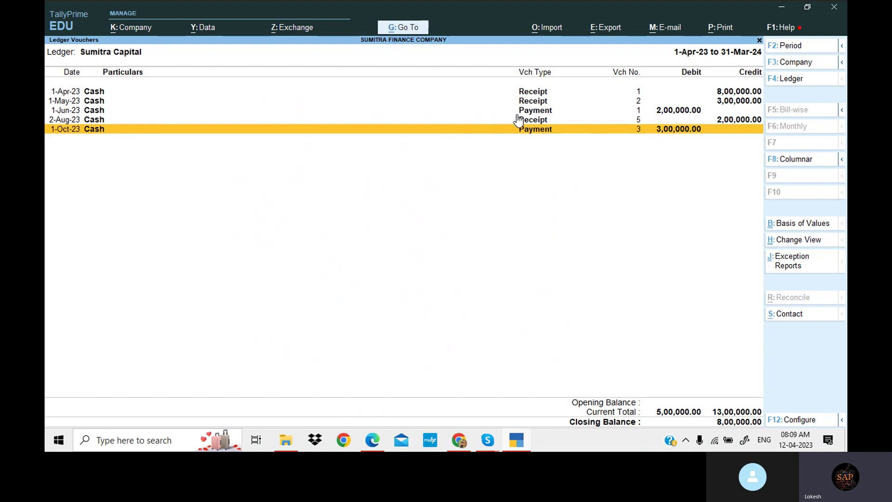
# Open the voucher list from the other partner's interest calculation and set its period to 1-Apr-23 to 31-Mar-24.
pyautogui.press('Escape')
pyautogui.press('F4')
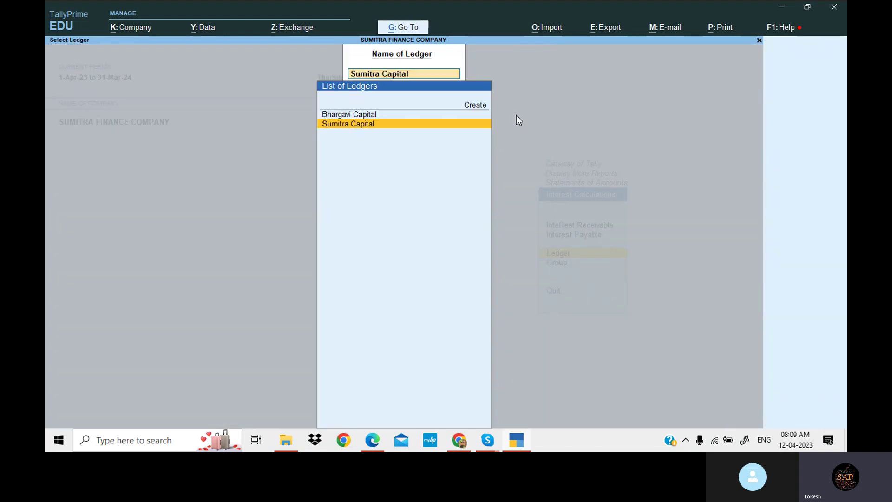
pyautogui.press('Up')
pyautogui.press('Return')
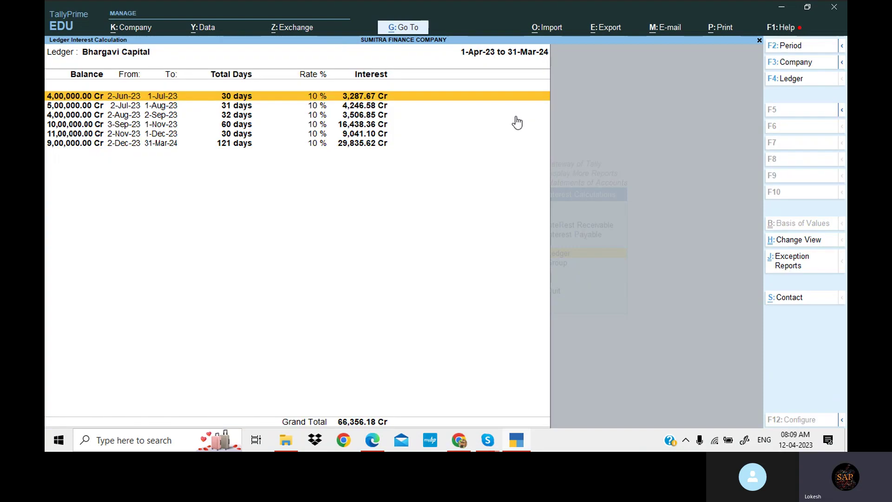
pyautogui.press('Return')
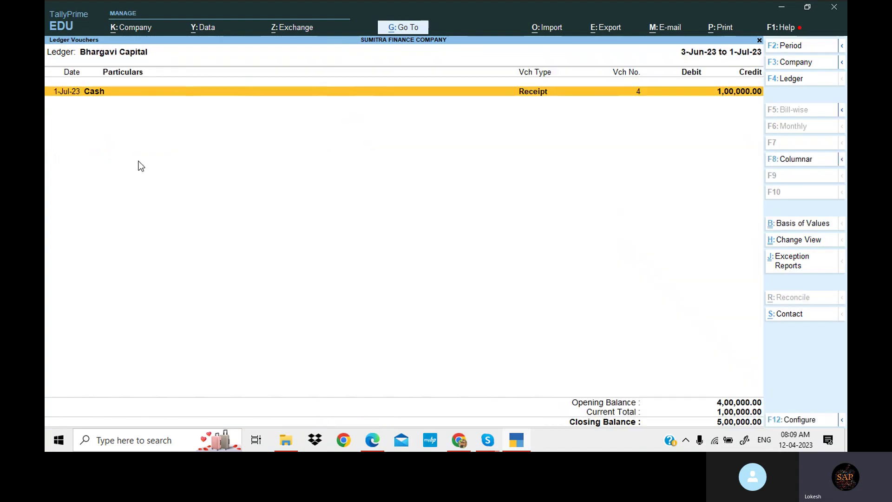
pyautogui.hotkey('alt', 'F2')
pyautogui.press('Return')
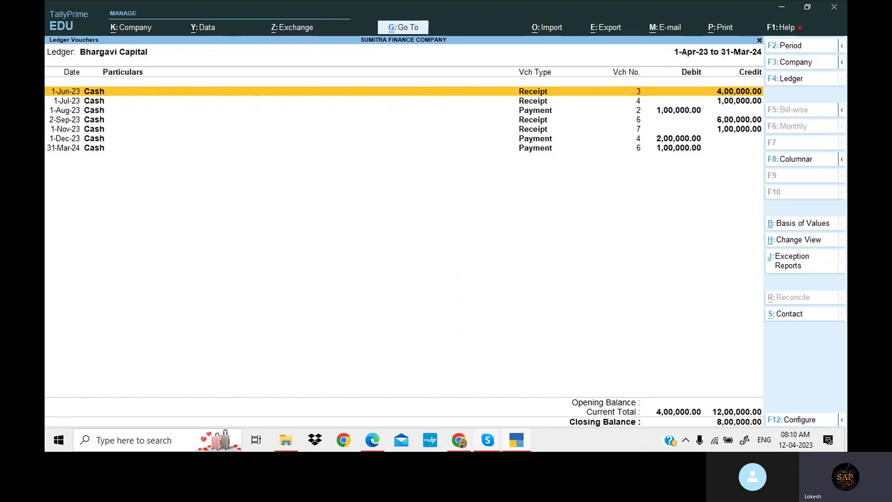
# Check the ledger's 1-Jun-23 and 1-Jul-23 receipts against the partner's joining capital and July addition in the exercise PDF.
pyautogui.click(516, 440)
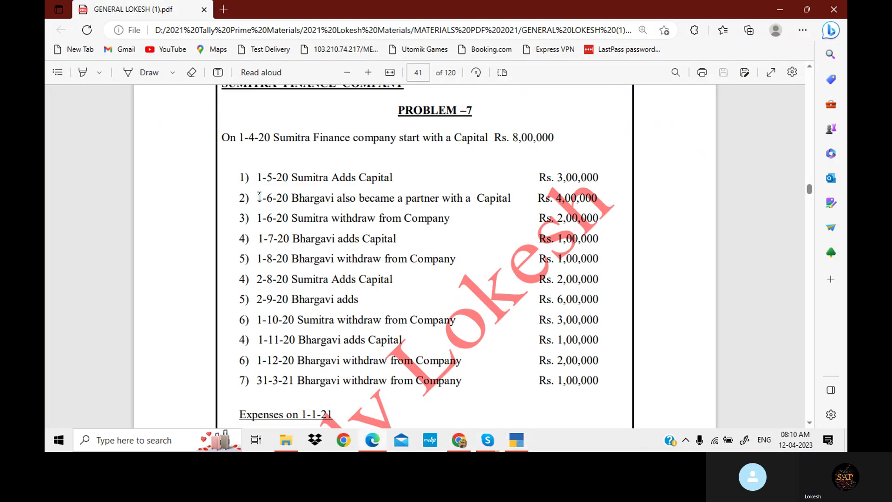
pyautogui.moveTo(257, 198); pyautogui.dragTo(542, 206)
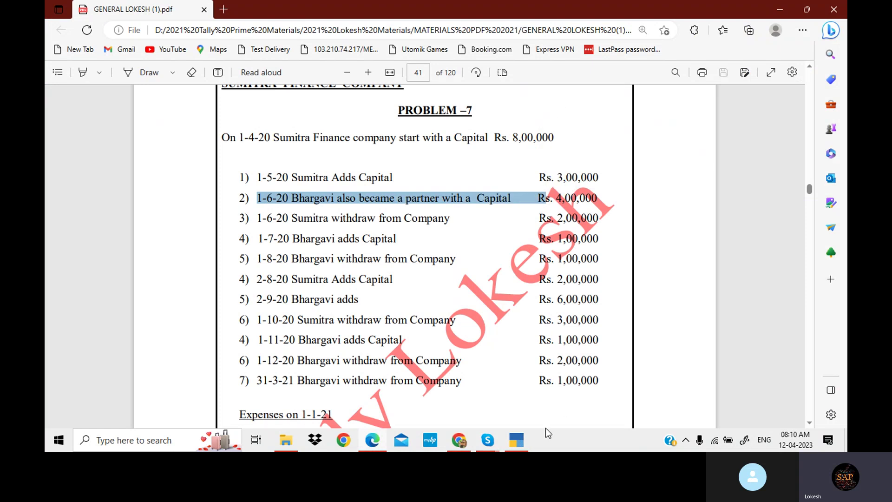
pyautogui.click(516, 440)
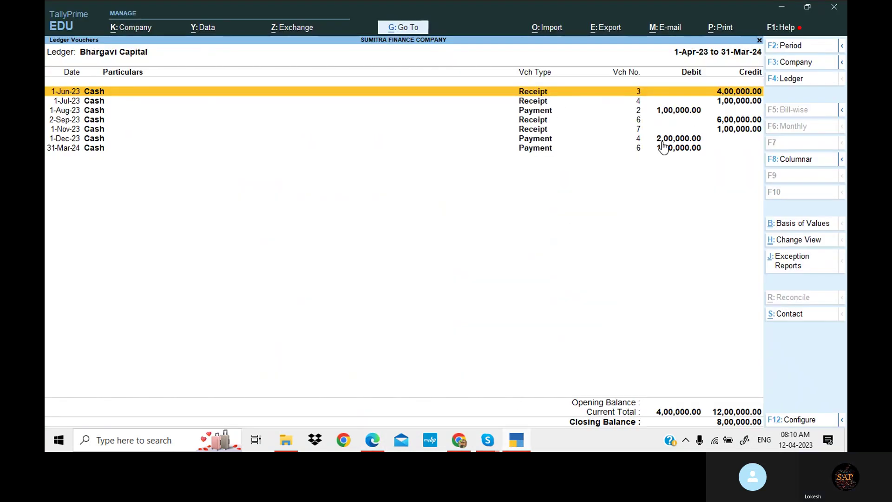
pyautogui.press('Down')
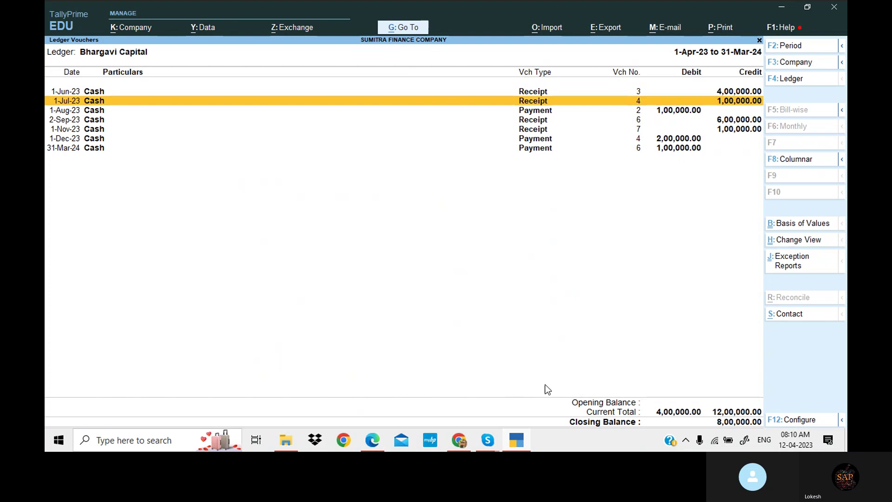
pyautogui.click(377, 440)
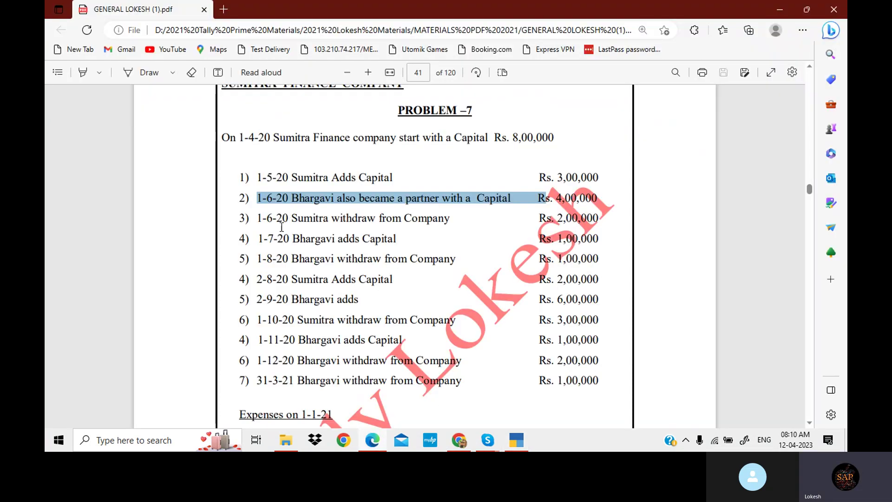
pyautogui.moveTo(259, 238); pyautogui.dragTo(579, 240)
pyautogui.hotkey('alt', 'Tab')
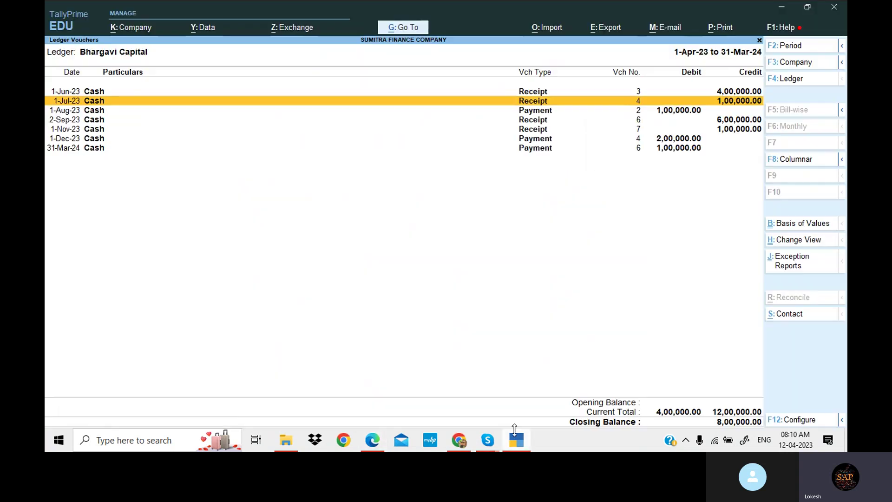
# Check the ledger's 1-Aug-23 payment and 2-Sep-23 receipt against the partner's August withdrawal and September addition in the exercise PDF.
pyautogui.press('Down')
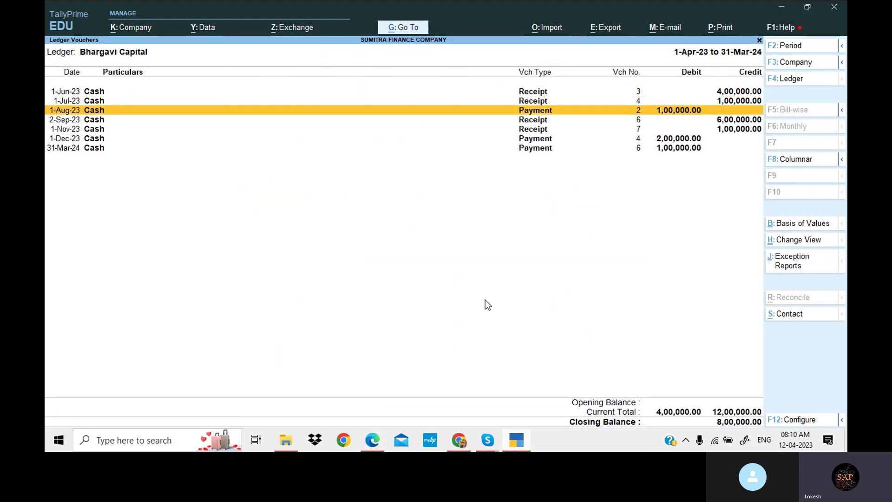
pyautogui.click(518, 445)
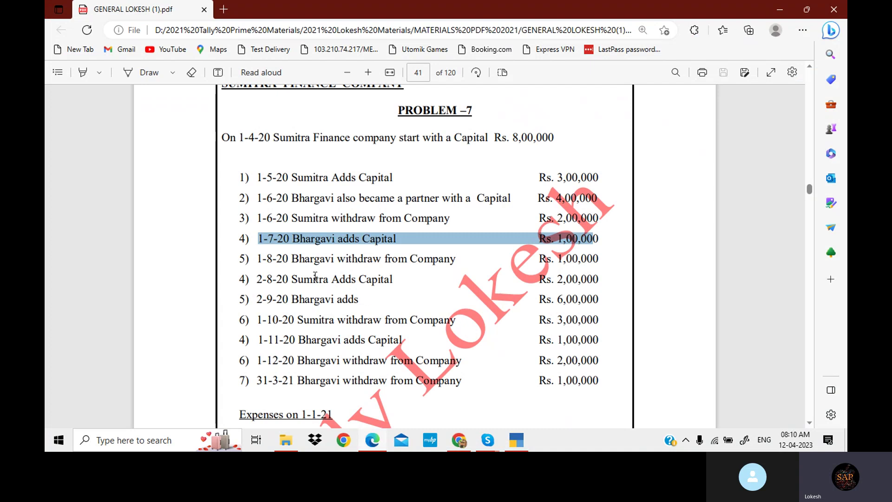
pyautogui.click(518, 443)
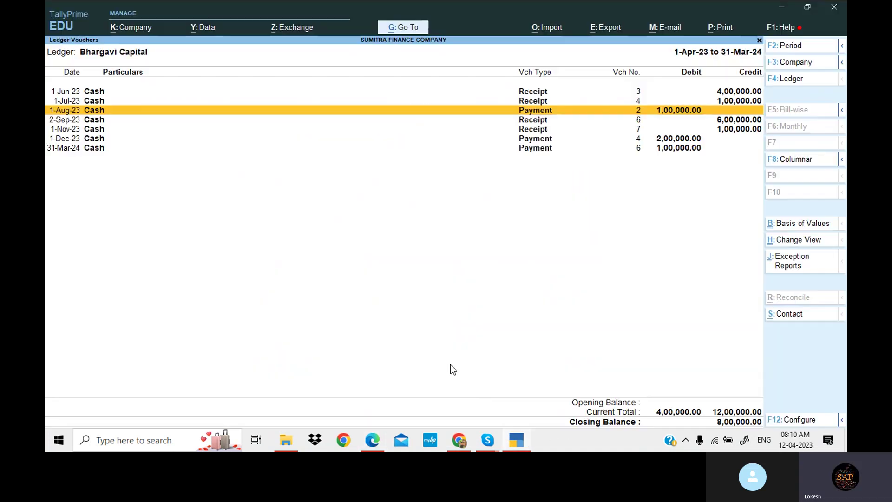
pyautogui.press('Down')
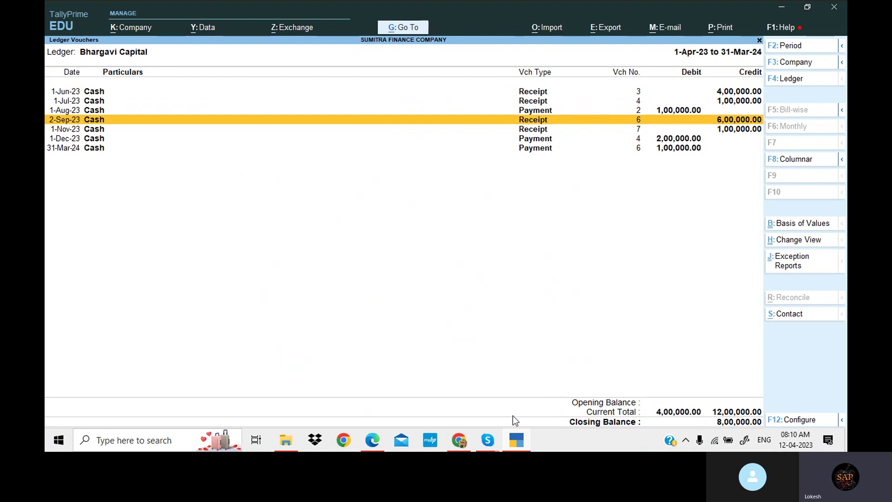
pyautogui.click(516, 440)
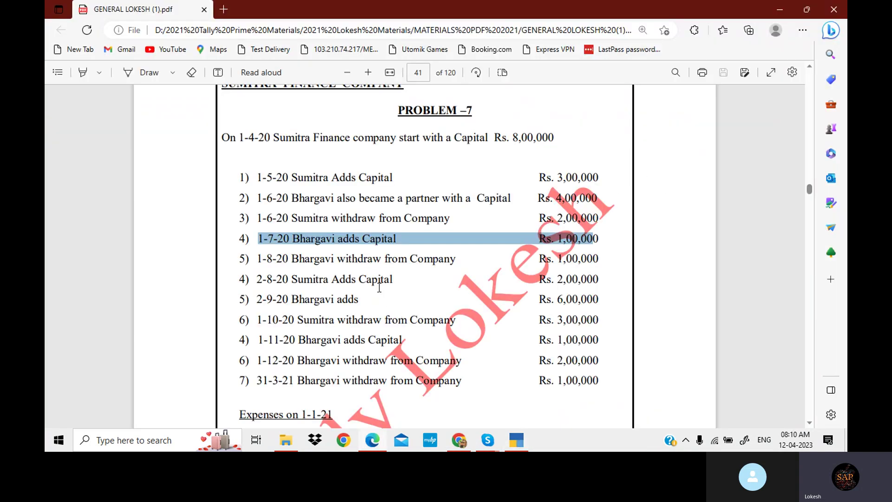
pyautogui.click(357, 301)
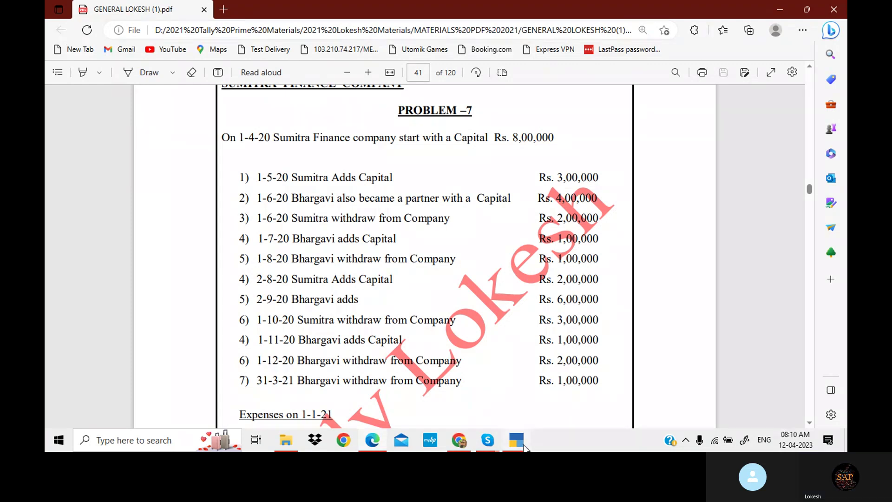
pyautogui.hotkey('alt', 'Tab')
# Check the ledger's 1-Nov-23 receipt and 1-Dec-23 payment against the partner's November addition and December withdrawal in the exercise PDF.
pyautogui.press('Down')
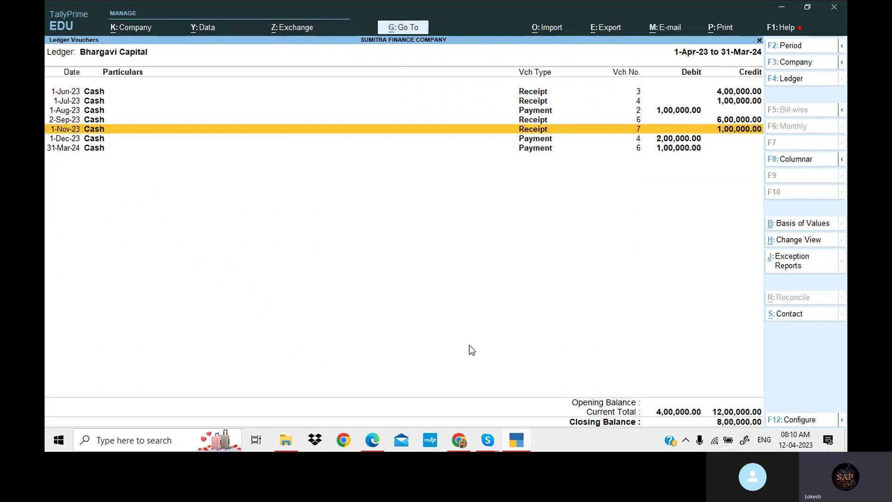
pyautogui.click(515, 447)
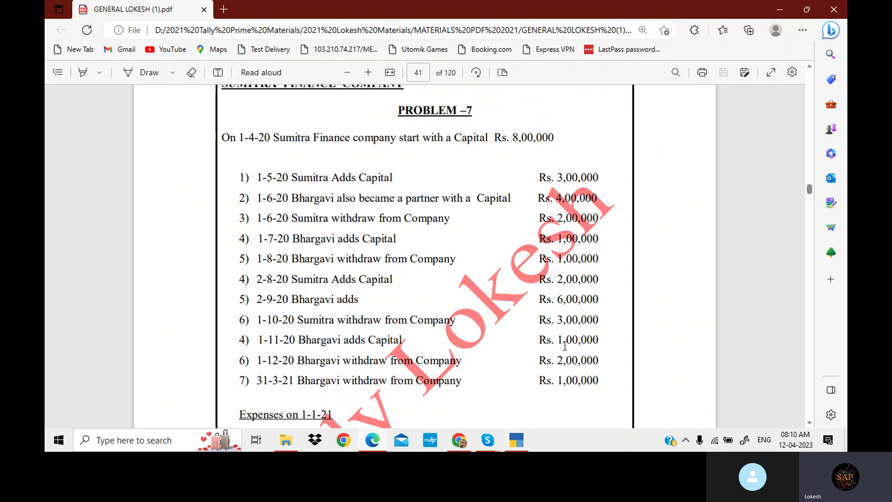
pyautogui.click(517, 446)
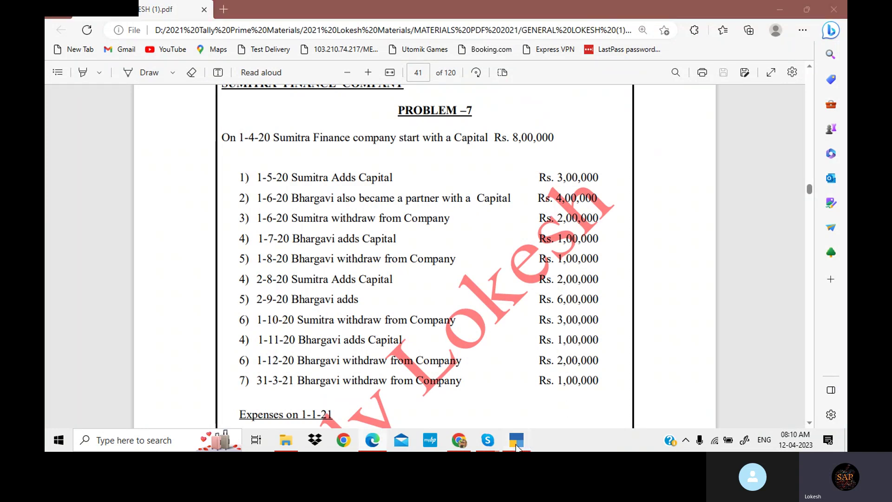
pyautogui.press('Down')
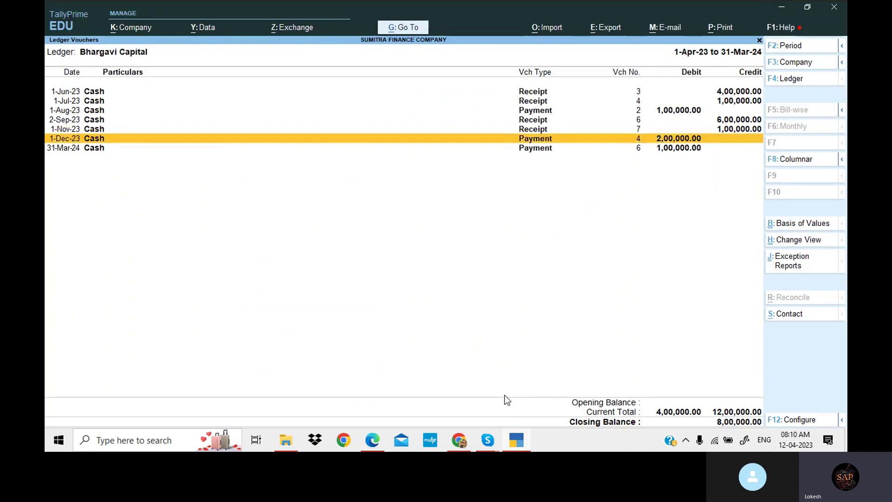
pyautogui.click(517, 440)
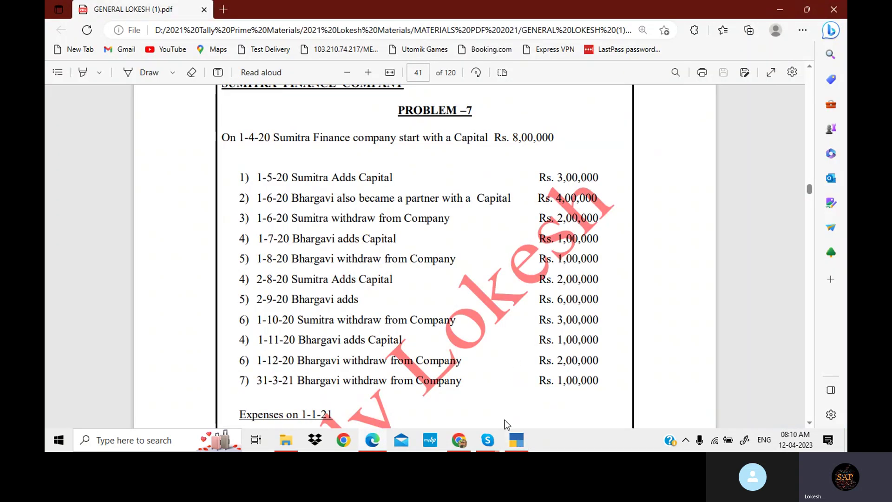
pyautogui.click(516, 444)
# Close the ledger vouchers and interest calculation reports and return to the Gateway of Tally.
pyautogui.press('Escape')
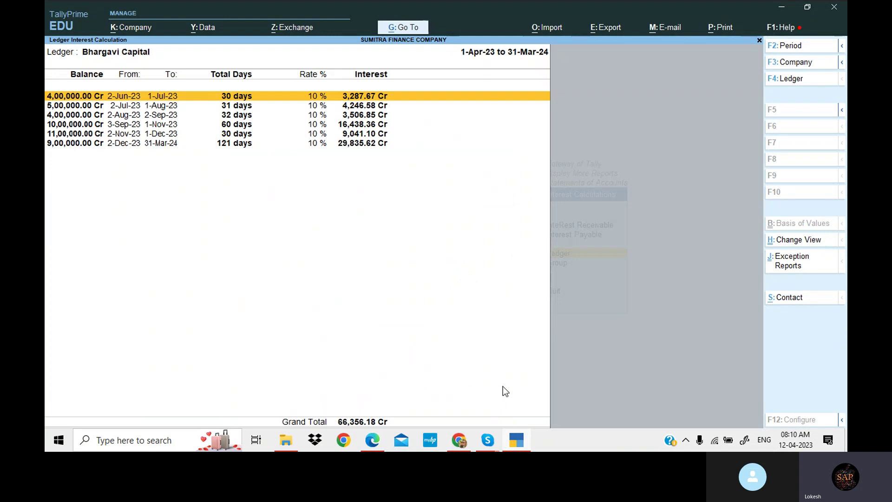
pyautogui.press('Escape')
pyautogui.press('BackSpace')
pyautogui.press('Escape')
pyautogui.press('Escape')
pyautogui.press('Escape')
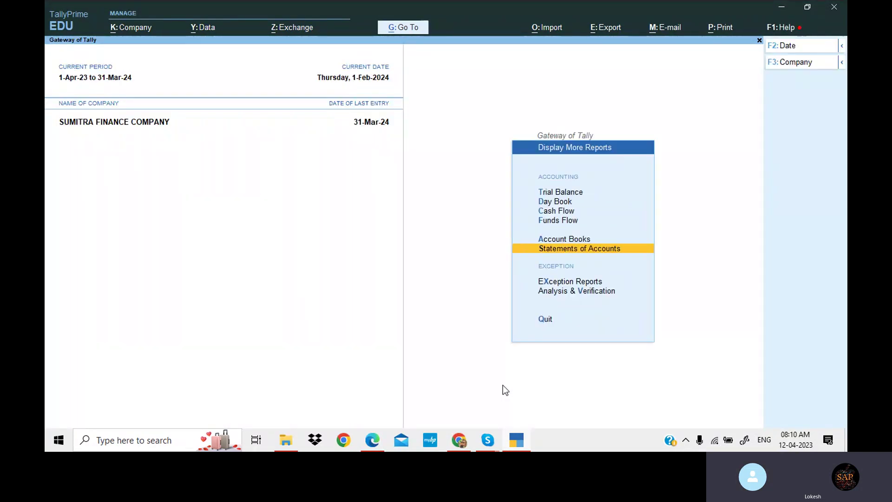
pyautogui.press('Escape')
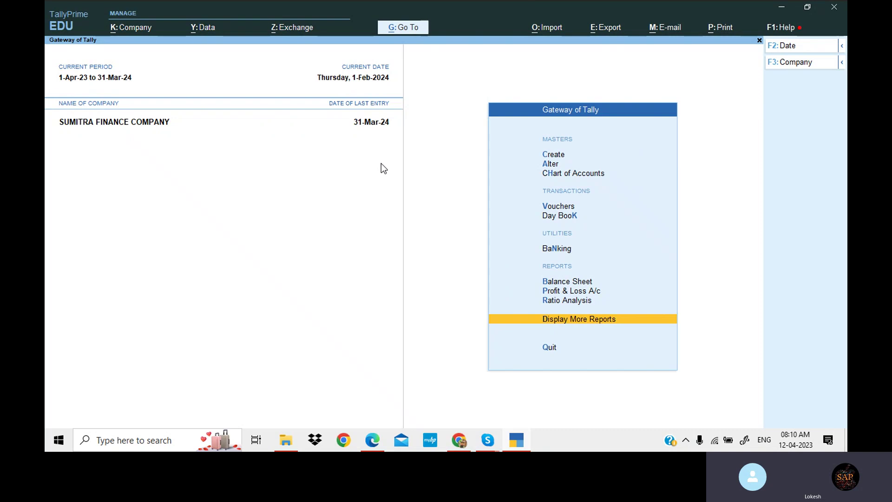
# Switch to the exercise PDF and review Problem 7 from the capital transactions down to both partners' interest totals.
pyautogui.click(524, 447)
pyautogui.scroll(1, 392, 205)
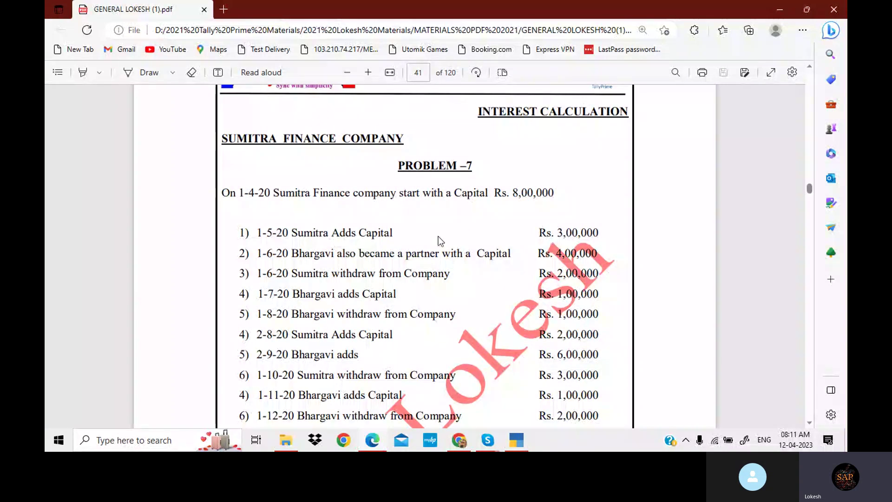
pyautogui.scroll(-5, 461, 231)
pyautogui.scroll(-1, 464, 236)
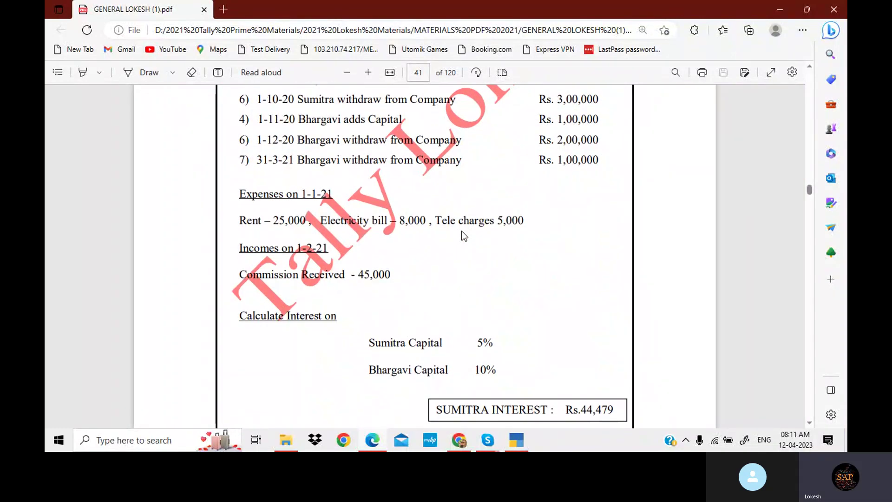
pyautogui.scroll(-4, 463, 235)
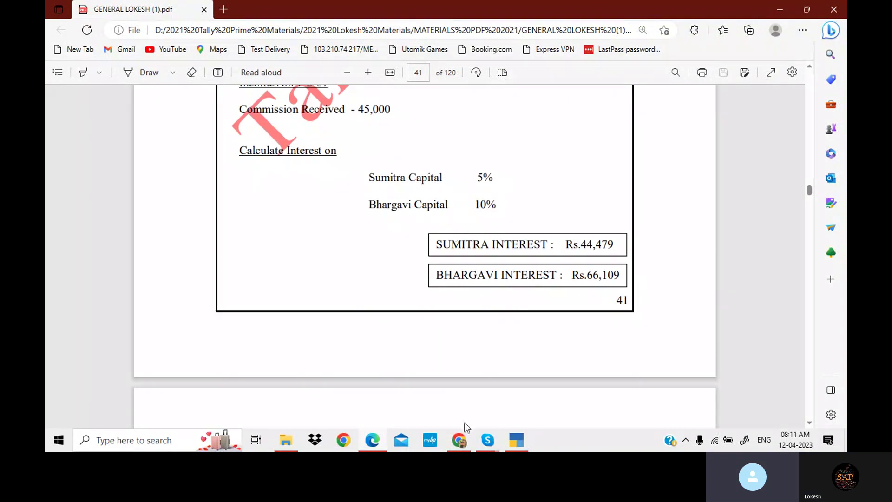
pyautogui.moveTo(490, 442)
pyautogui.click(475, 396)
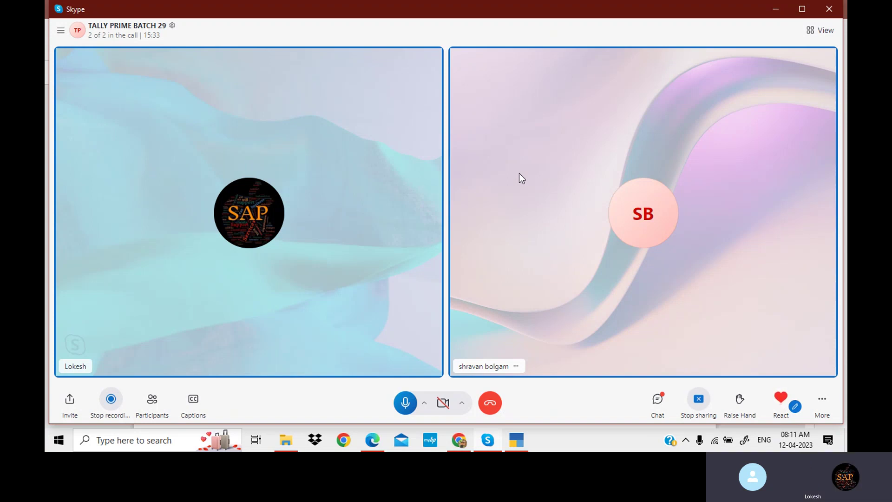
pyautogui.click(515, 442)
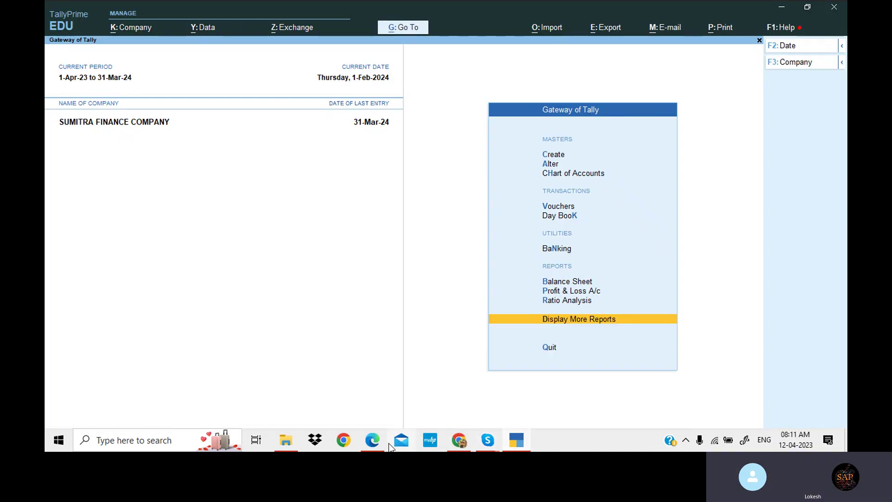
# Examine the partners' capital interest rates and the rent, electricity, telephone and commission lines of Problem 7 in the exercise PDF.
pyautogui.moveTo(372, 439)
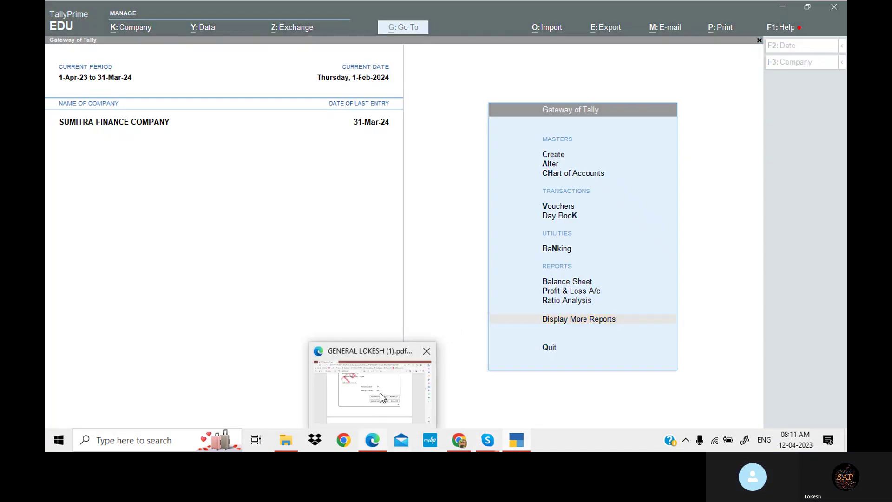
pyautogui.click(378, 415)
pyautogui.moveTo(370, 292); pyautogui.dragTo(504, 298)
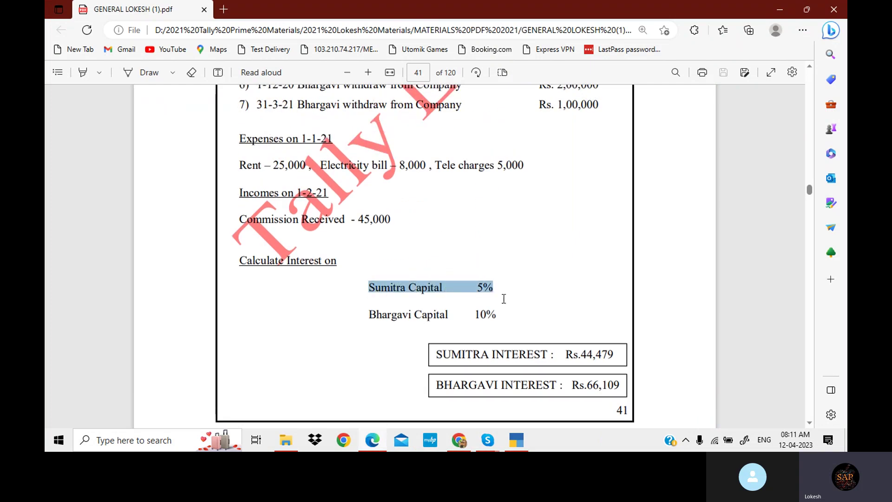
pyautogui.moveTo(369, 315); pyautogui.dragTo(494, 319)
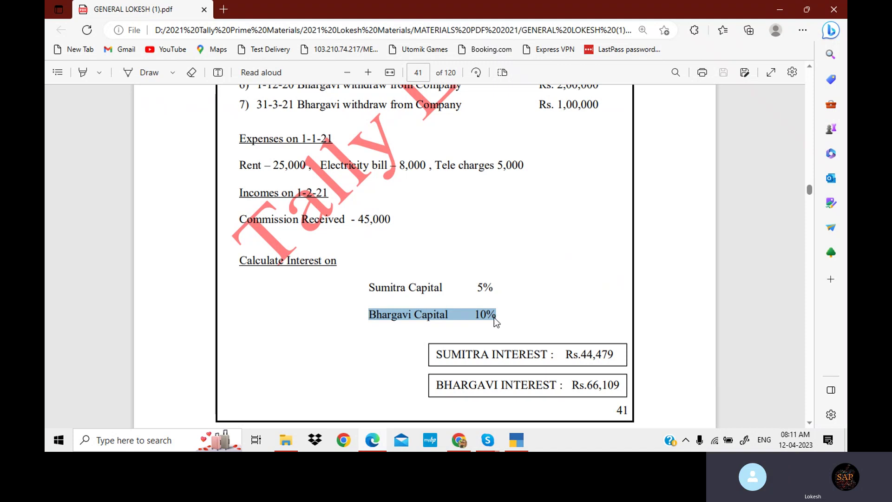
pyautogui.scroll(1, 372, 272)
pyautogui.moveTo(242, 221); pyautogui.dragTo(393, 276)
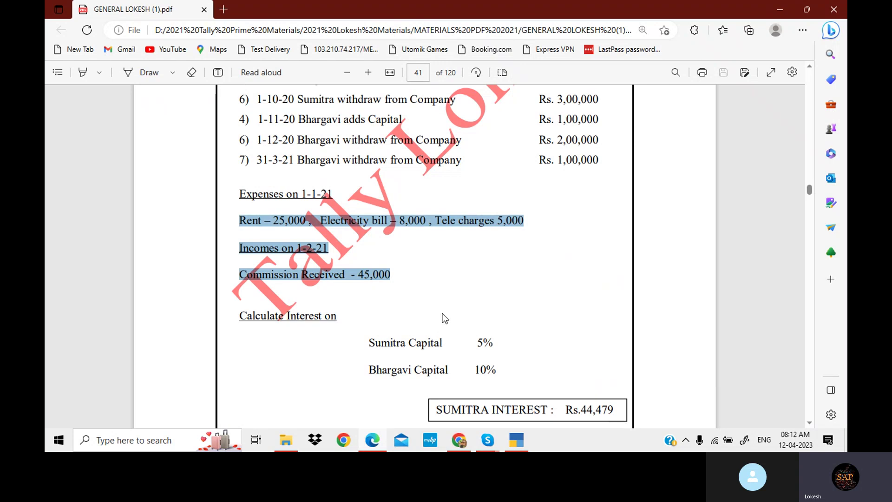
# Reread Problem 7 of Sumitra Finance Company from its heading and starting capital down to the interest calculation section.
pyautogui.scroll(2, 450, 307)
pyautogui.scroll(2, 451, 307)
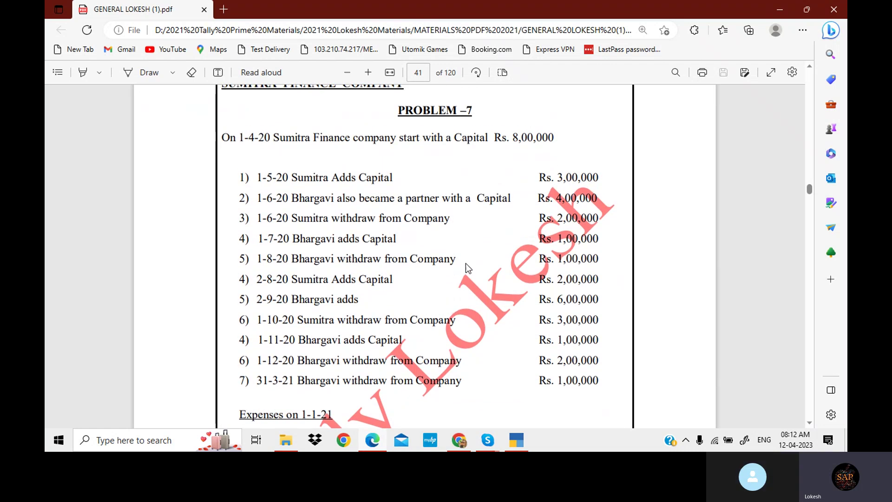
pyautogui.scroll(2, 467, 261)
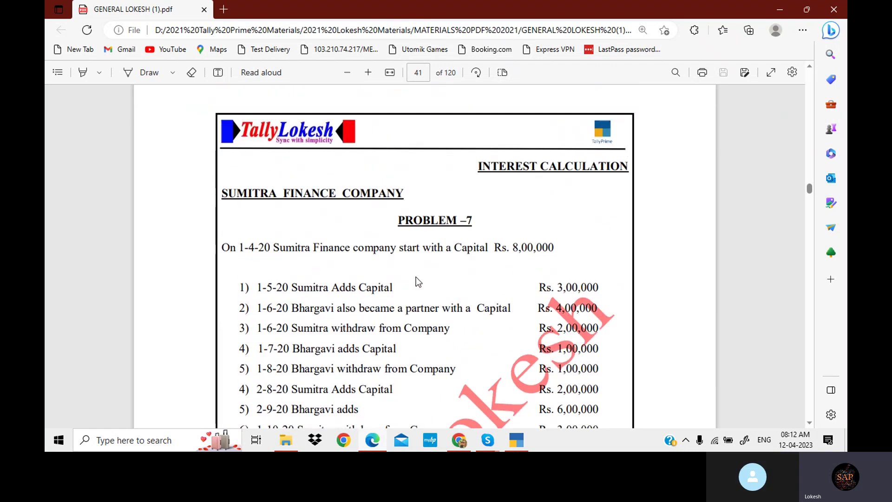
pyautogui.scroll(-10, 417, 278)
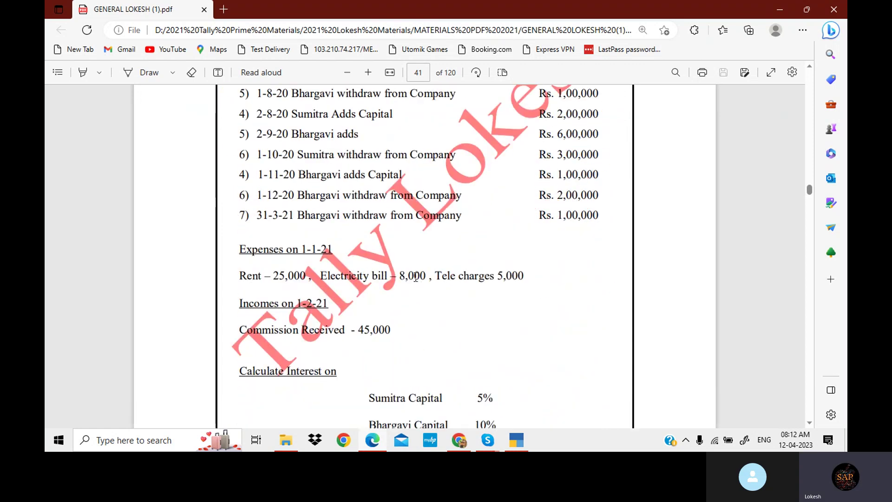
pyautogui.moveTo(362, 172); pyautogui.dragTo(495, 203)
# Review Problem 8, Chandana Finance Company, in the exercise PDF, covering the starting capital, both loans paid and the interest rates charged.
pyautogui.scroll(-3, 428, 288)
pyautogui.scroll(-4, 429, 288)
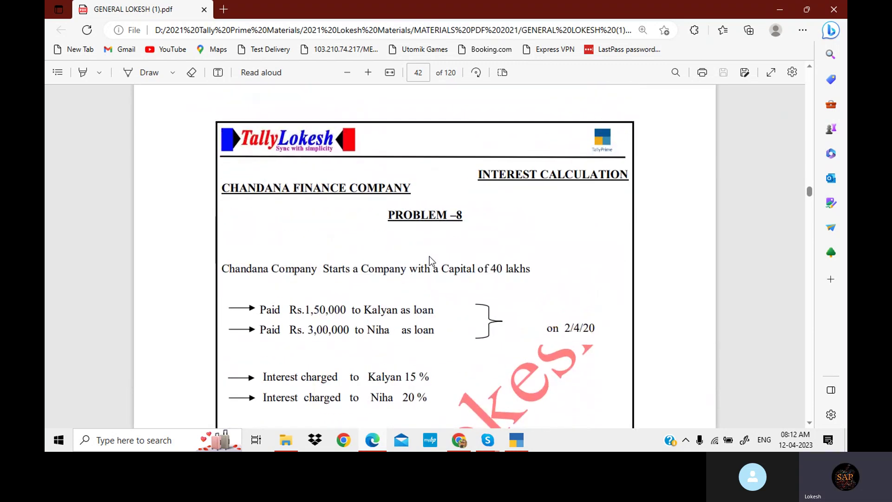
pyautogui.scroll(-3, 429, 257)
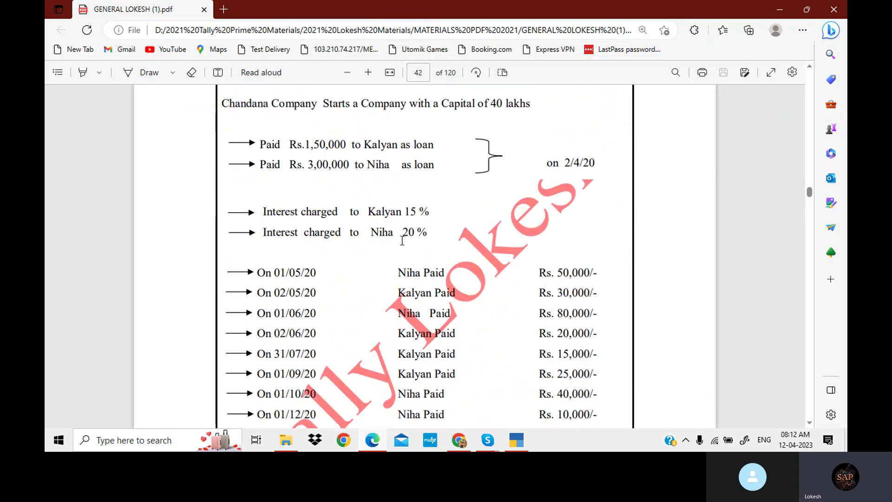
pyautogui.scroll(2, 412, 236)
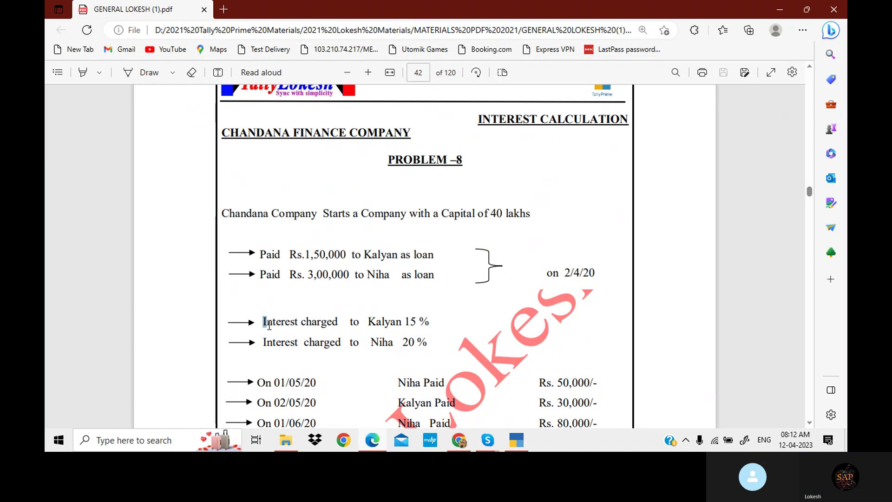
pyautogui.moveTo(265, 322); pyautogui.dragTo(405, 344)
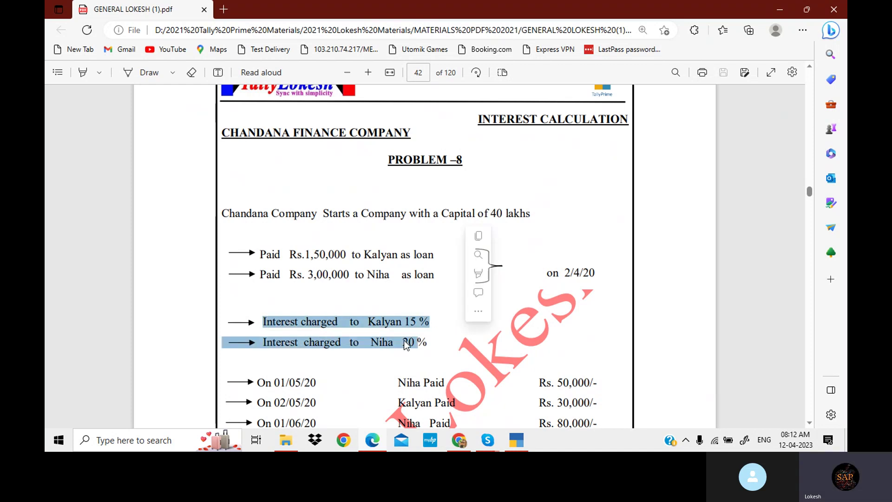
pyautogui.click(366, 340)
# Switch to TallyPrime and open the creation form for a new ledger from the Gateway of Tally.
pyautogui.click(517, 440)
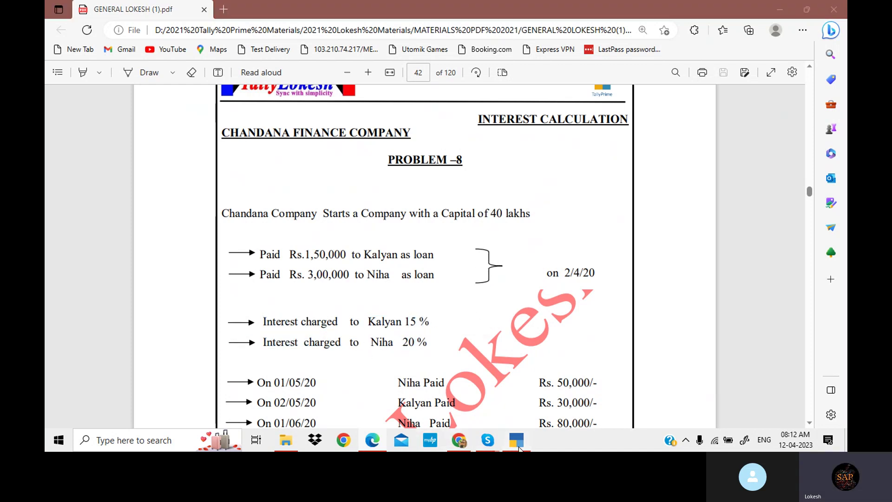
pyautogui.press('Up')
pyautogui.press('Up')
pyautogui.press('Up')
pyautogui.press('Up')
pyautogui.press('Up')
pyautogui.press('Up')
pyautogui.press('Up')
pyautogui.press('Up')
pyautogui.press('Up')
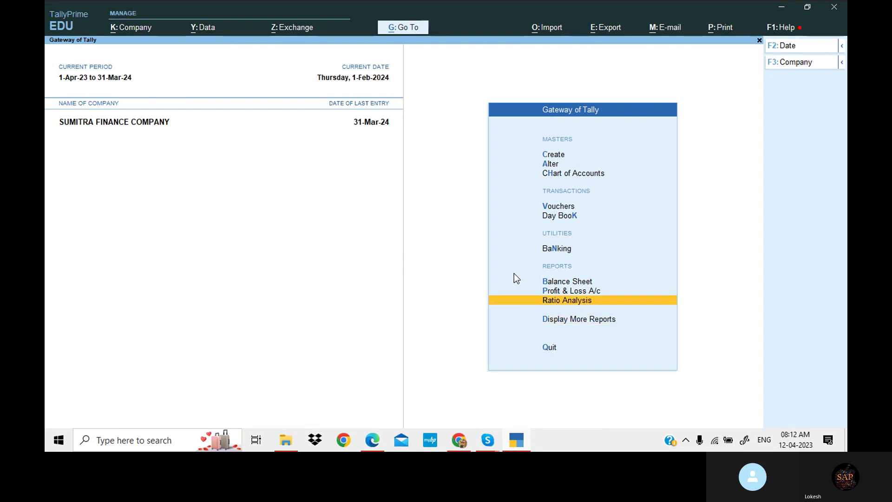
pyautogui.press('Return')
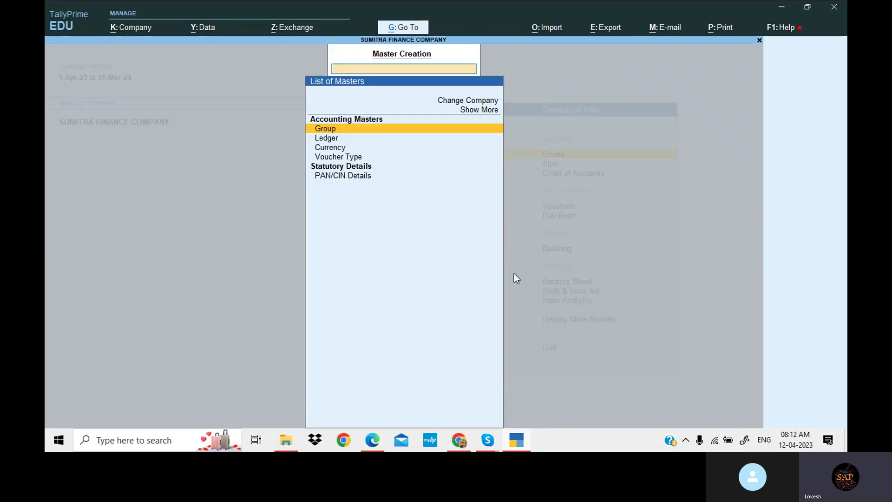
pyautogui.press('Down')
pyautogui.press('Return')
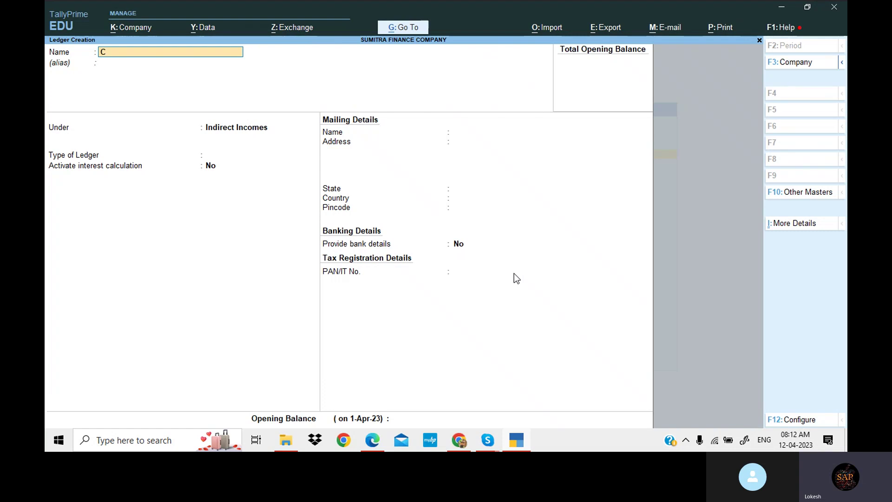
# Name the new ledger Capital and place it under the Capital Account group.
pyautogui.write('Capital')
pyautogui.press('Return')
pyautogui.write('Ca')
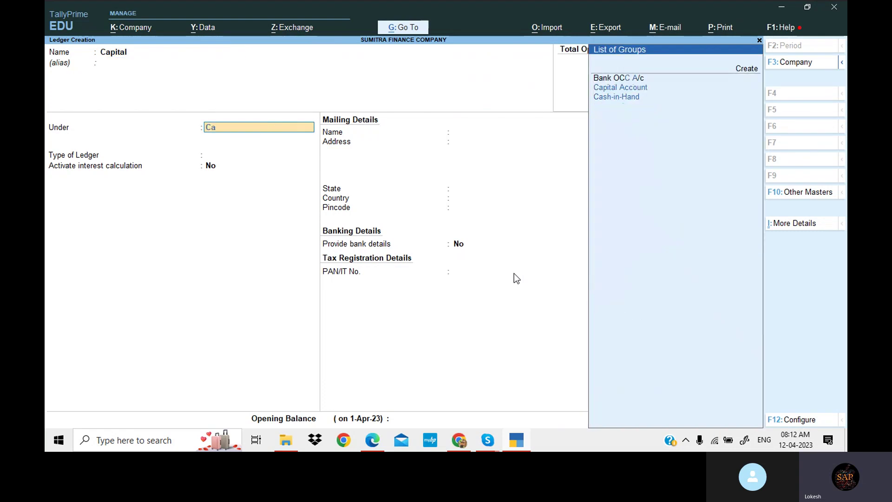
pyautogui.press('Down')
pyautogui.press('Return')
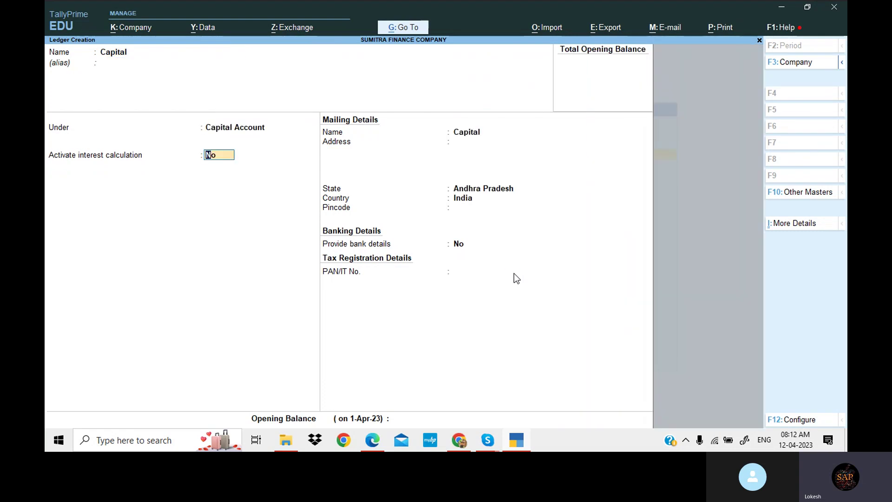
# Save the Capital ledger with interest calculation set to No and the mailing, banking and tax details left at their defaults.
pyautogui.press('Return')
pyautogui.press('Return')
pyautogui.press('Return')
pyautogui.press('Return')
pyautogui.press('Return')
pyautogui.press('Return')
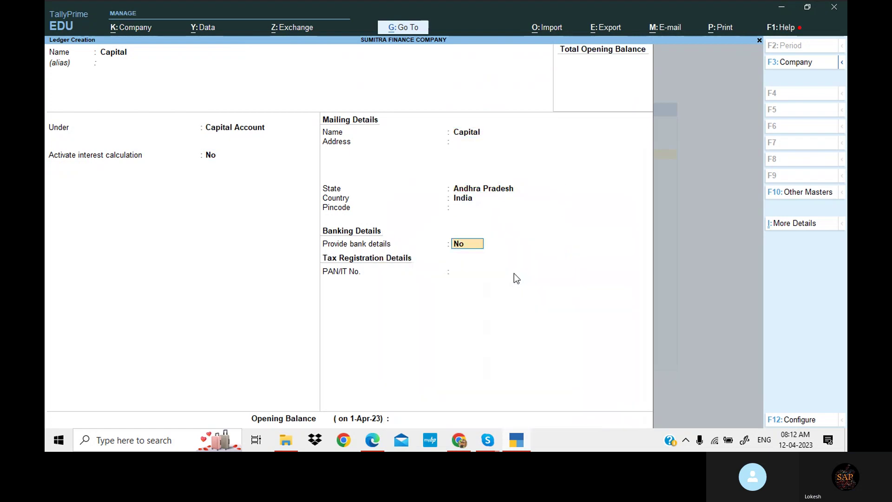
pyautogui.press('Return')
pyautogui.press('Return')
pyautogui.press('Return')
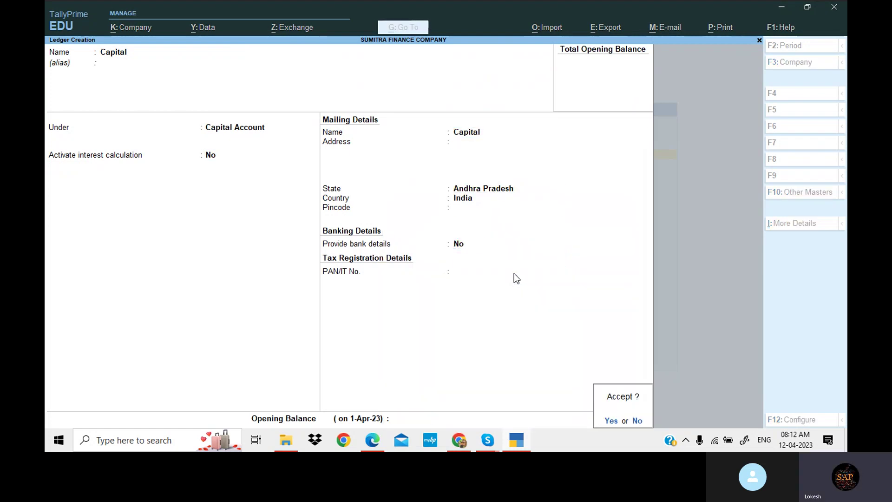
pyautogui.press('Return')
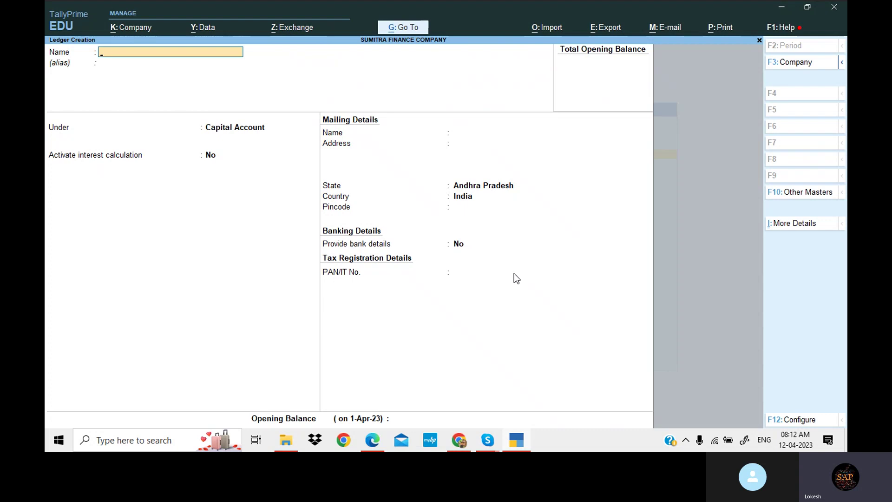
# Check the first borrower in the Problem 8 PDF, and enter that borrower's loan ledger name in TallyPrime under Loans & Advances (Asset).
pyautogui.click(522, 442)
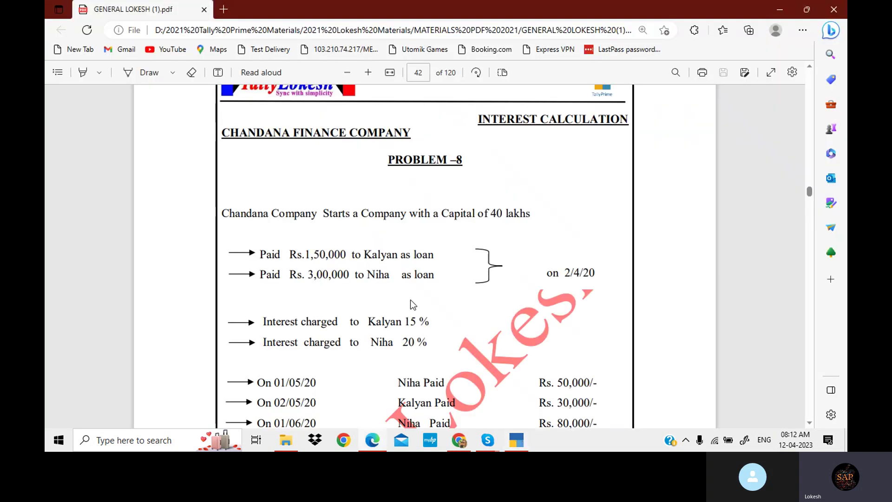
pyautogui.scroll(-3, 410, 300)
pyautogui.moveTo(368, 213); pyautogui.dragTo(402, 218)
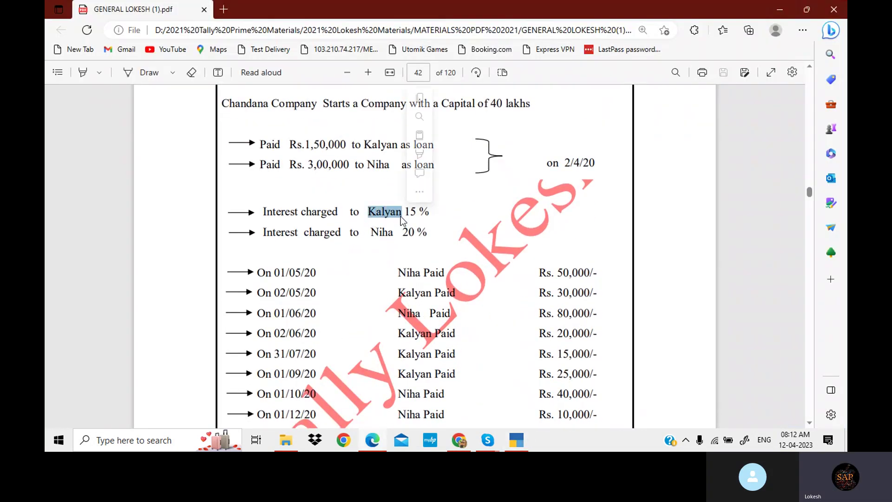
pyautogui.click(517, 440)
pyautogui.write('K')
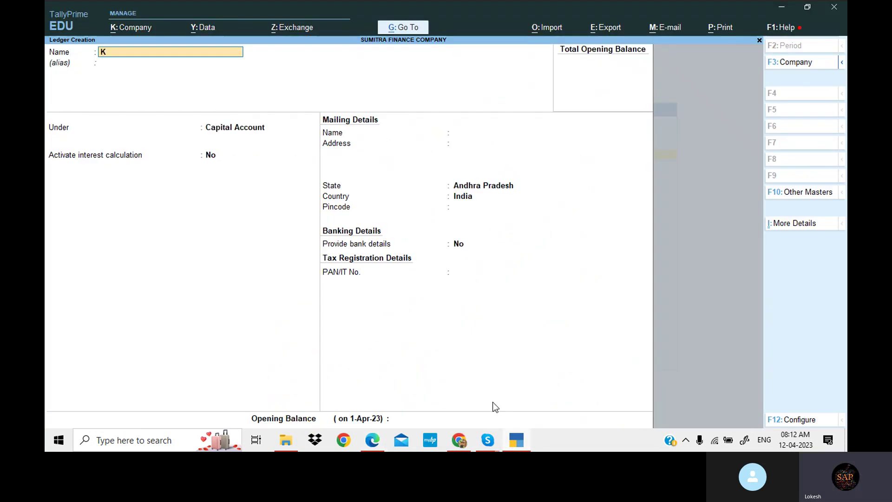
pyautogui.write('alyan Loan')
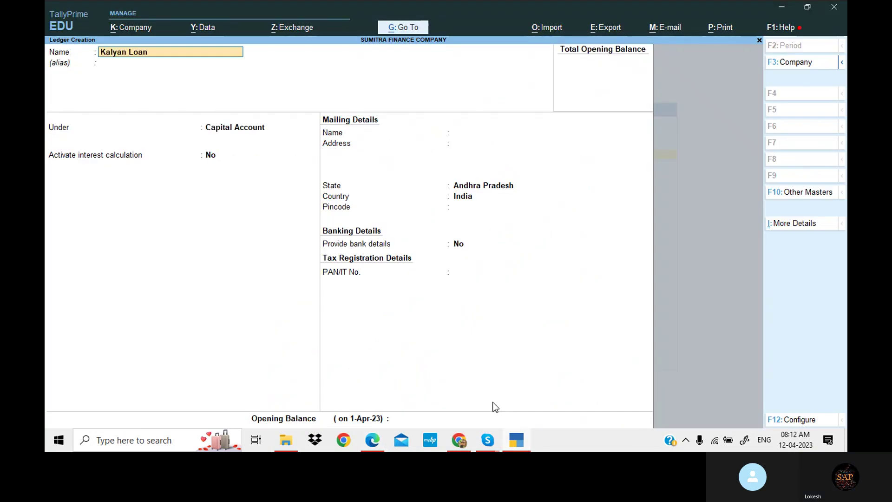
pyautogui.press('Return')
pyautogui.press('Return')
pyautogui.write('Loa')
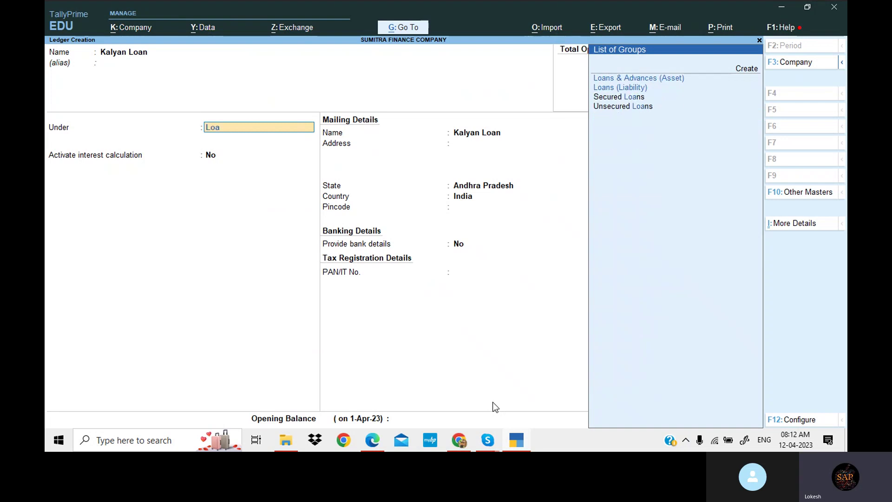
pyautogui.press('Return')
pyautogui.press('Return')
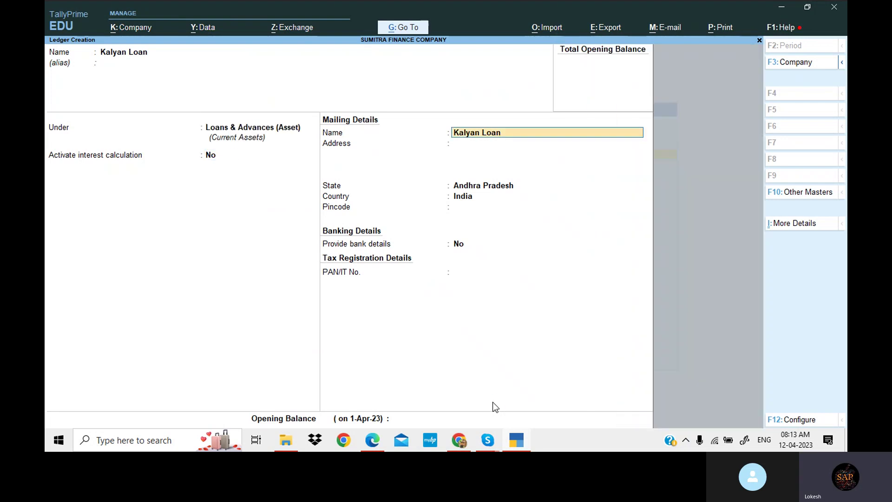
# Activate interest calculation for the first borrower's loan ledger at 15% per 365-Day Year, excluding transaction dates for amounts added and deducted.
pyautogui.press('BackSpace')
pyautogui.press('Return')
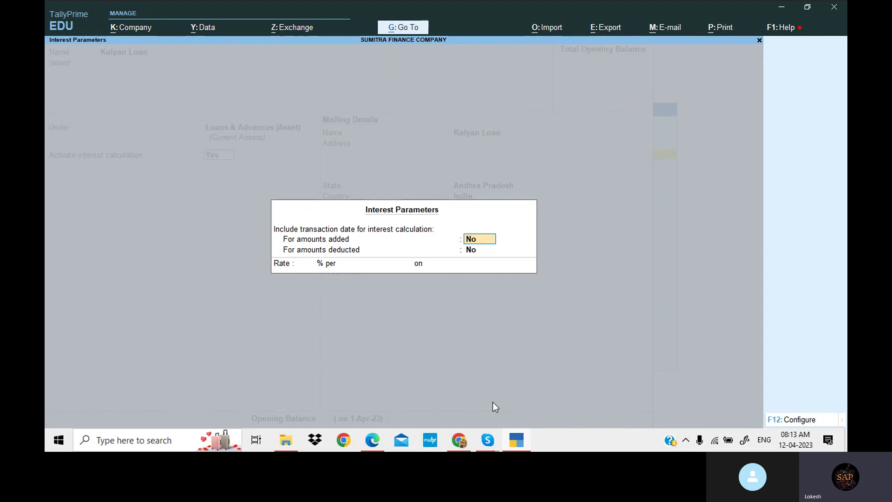
pyautogui.press('Return')
pyautogui.press('Return')
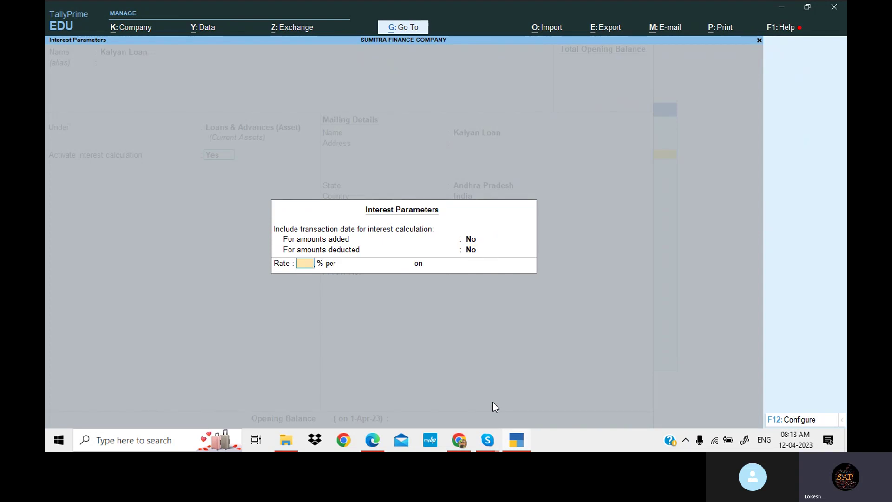
pyautogui.click(516, 439)
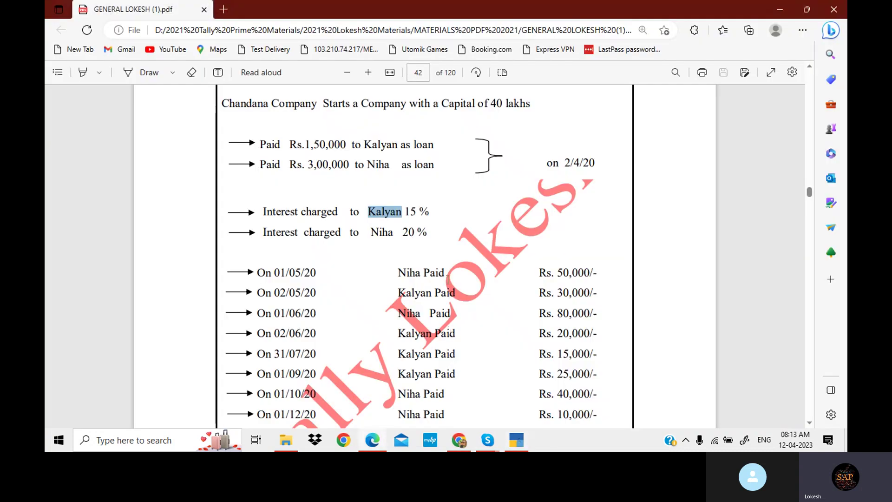
pyautogui.click(516, 440)
pyautogui.write('15')
pyautogui.press('Return')
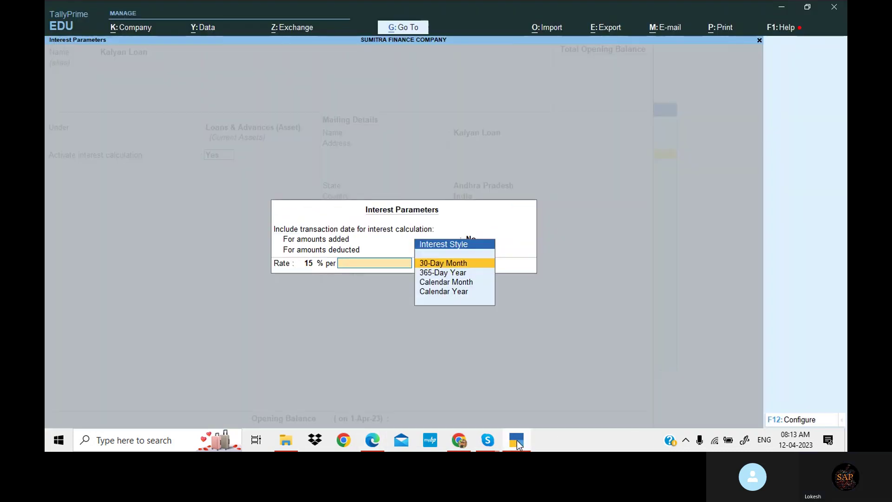
pyautogui.press('Down')
pyautogui.press('Return')
pyautogui.press('Return')
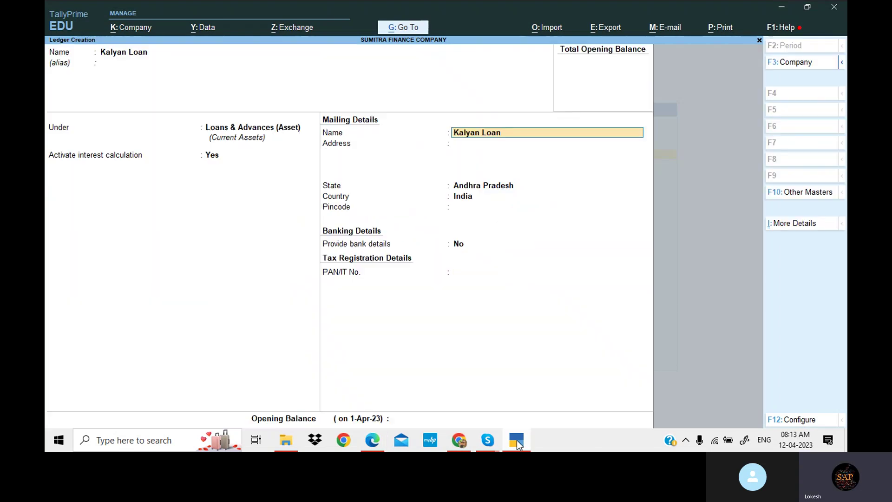
# Save the first borrower's loan ledger, keeping the default mailing, banking and tax registration details.
pyautogui.press('Return')
pyautogui.press('Return')
pyautogui.press('Return')
pyautogui.press('Return')
pyautogui.press('Return')
pyautogui.press('Return')
pyautogui.press('Return')
pyautogui.press('Return')
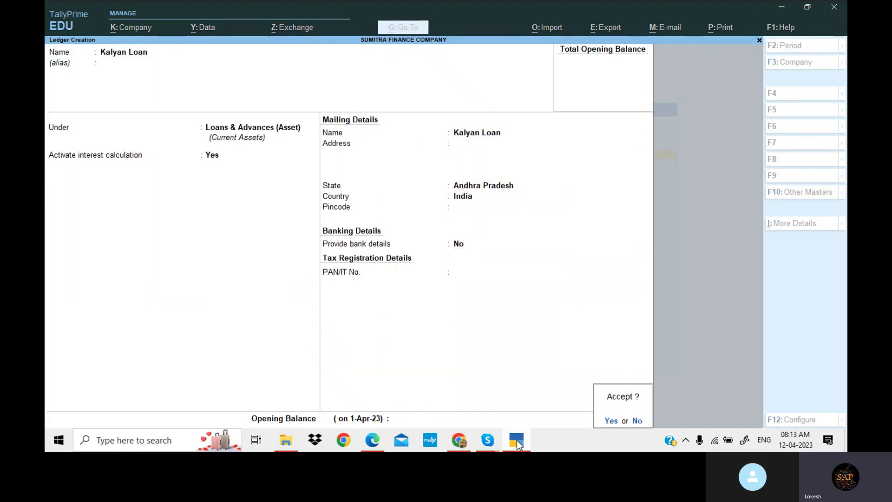
pyautogui.press('Return')
# Check the second borrower in the Problem 8 PDF, and enter that borrower's loan ledger name under Loans & Advances (Asset).
pyautogui.click(518, 444)
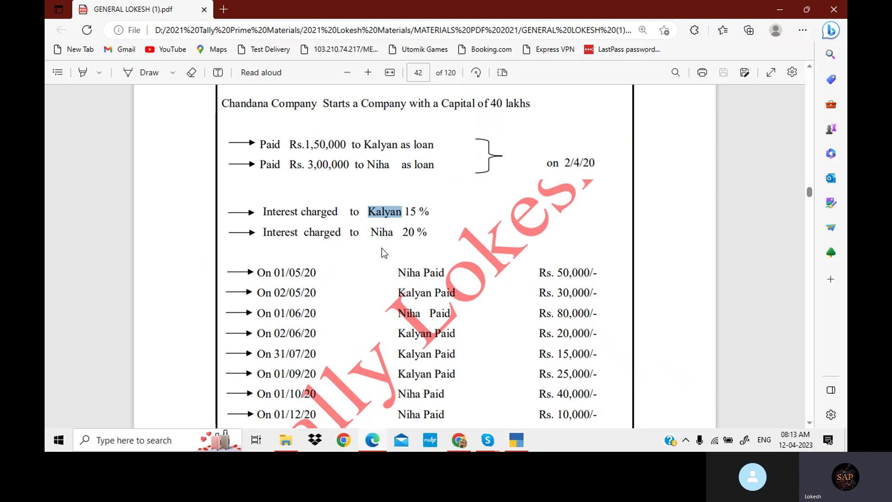
pyautogui.hotkey('alt', 'Tab')
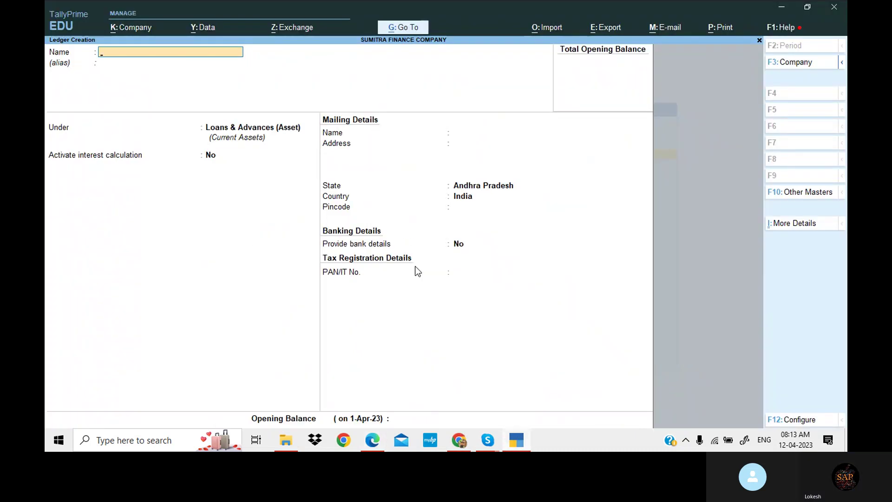
pyautogui.write('Niha Loan')
pyautogui.press('Return')
pyautogui.press('Return')
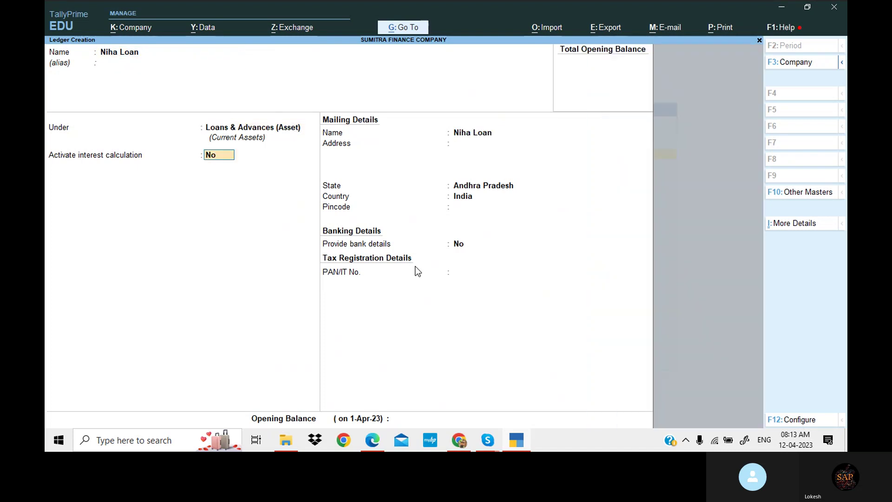
# Activate interest calculation for the second borrower's loan ledger at 20% per 365-Day Year, excluding transaction dates for amounts added and deducted.
pyautogui.write('y')
pyautogui.press('Return')
pyautogui.press('Return')
pyautogui.press('Return')
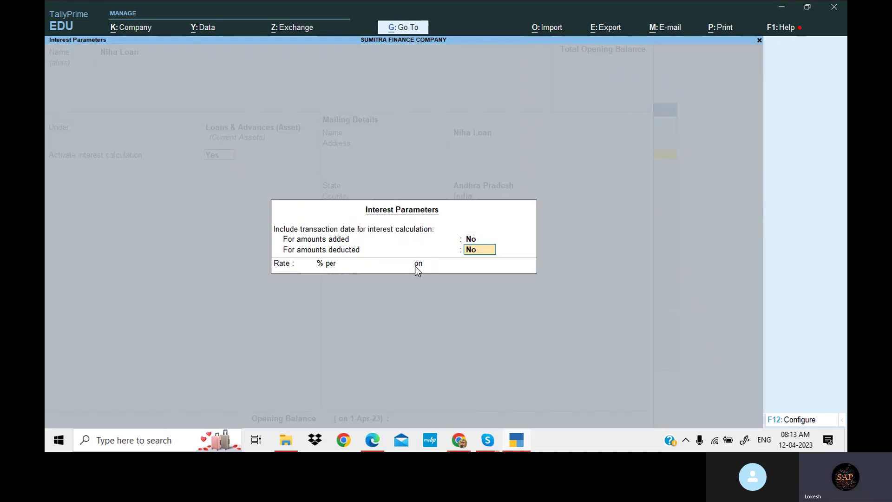
pyautogui.click(514, 437)
pyautogui.click(514, 435)
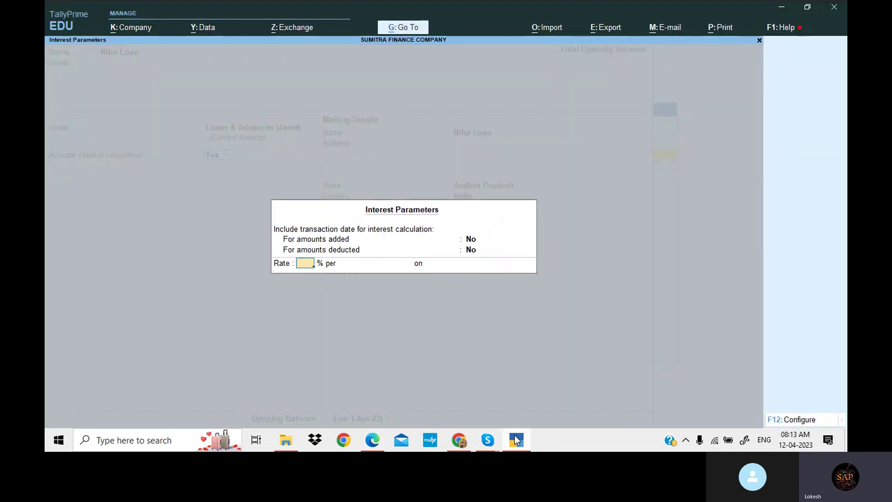
pyautogui.write('20')
pyautogui.press('Return')
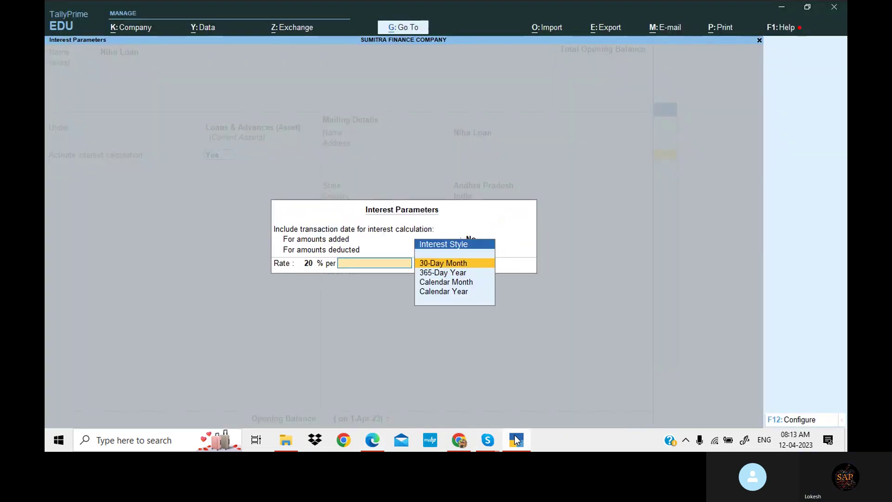
pyautogui.press('Down')
pyautogui.press('Return')
pyautogui.press('Return')
# Save the second borrower's loan ledger with the default mailing, banking and tax registration details.
pyautogui.press('Return')
pyautogui.press('Return')
pyautogui.press('Return')
pyautogui.press('Return')
pyautogui.press('Return')
pyautogui.press('Return')
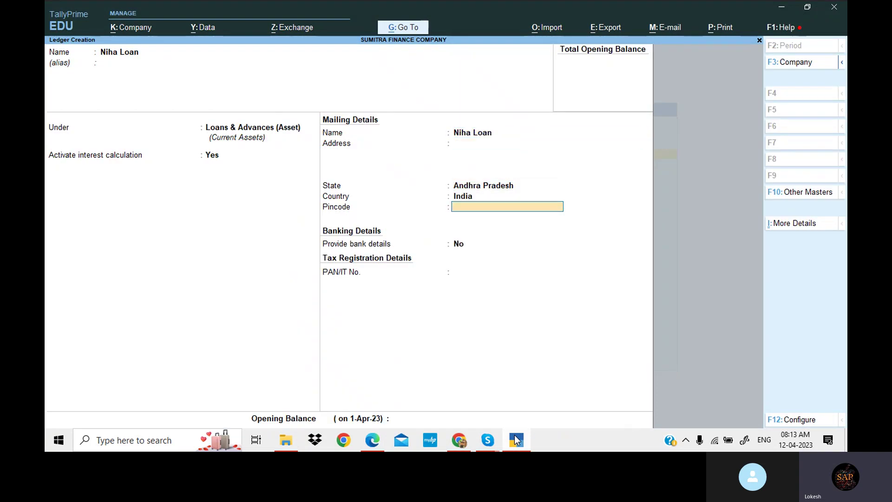
pyautogui.press('Return')
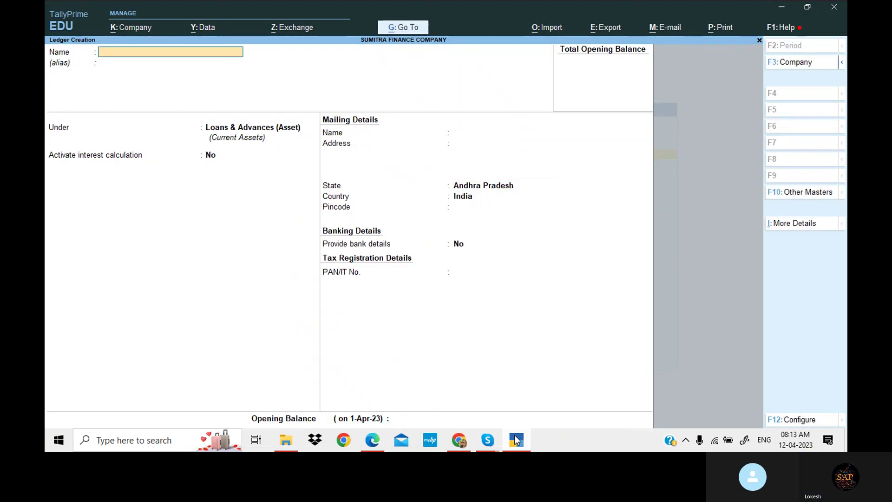
# Recheck the loans and repayments of Problem 8 in the exercise PDF and return to the blank ledger form in TallyPrime.
pyautogui.click(524, 443)
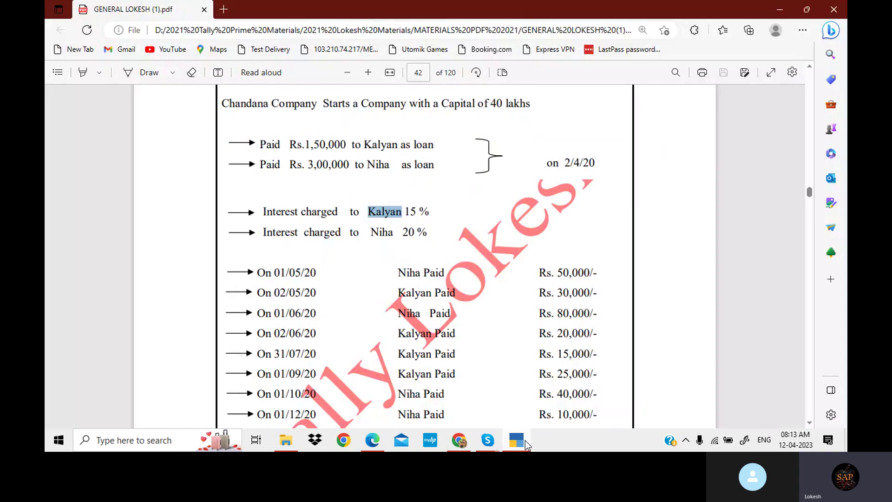
pyautogui.click(519, 443)
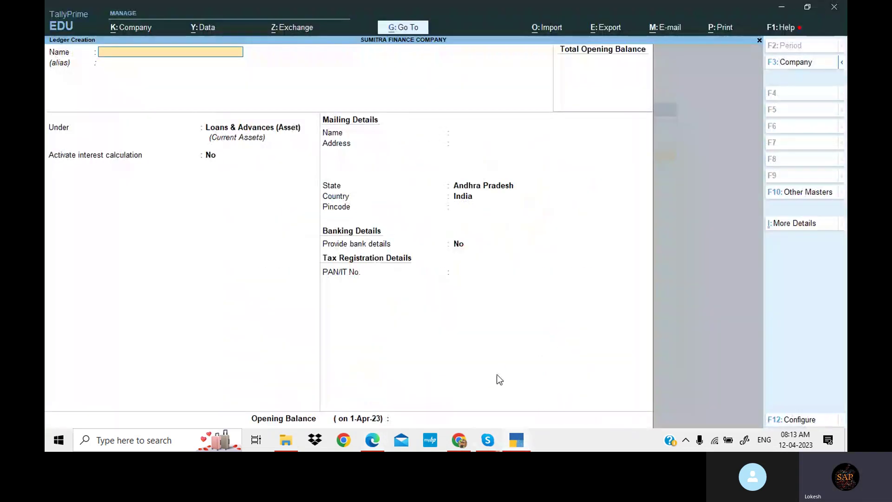
# Leave ledger creation, open a receipt voucher and select the Capital ledger as the credit account.
pyautogui.press('Escape')
pyautogui.press('Escape')
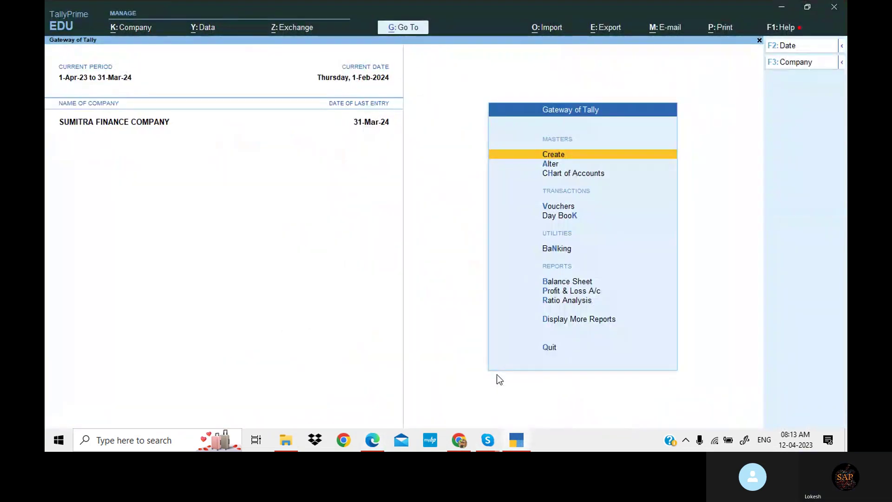
pyautogui.press('Down')
pyautogui.press('Down')
pyautogui.press('Down')
pyautogui.press('Return')
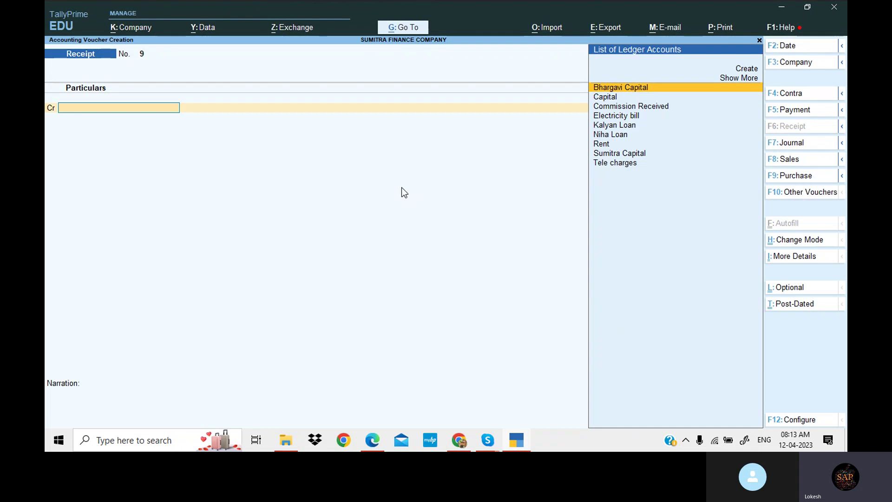
pyautogui.write('cap')
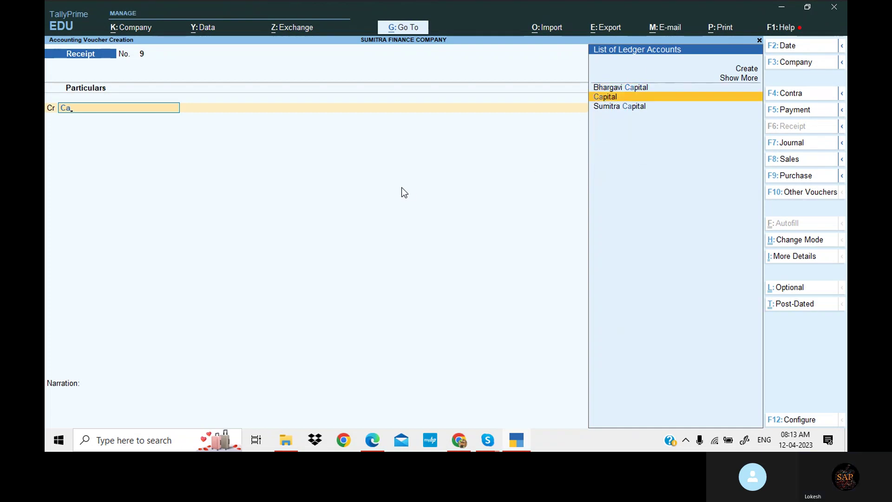
pyautogui.press('Return')
# Check the capital amount in the Problem 8 PDF, credit Capital with 40,00,000 against Cash, and save the receipt.
pyautogui.click(517, 443)
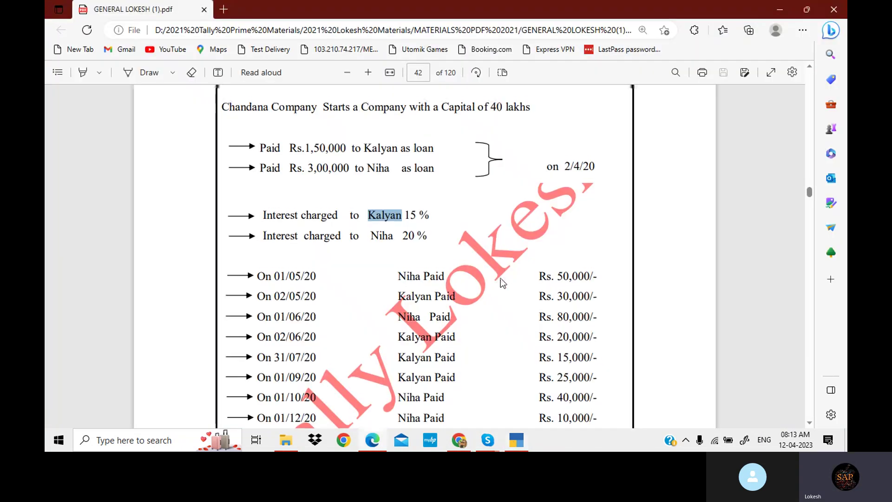
pyautogui.click(527, 445)
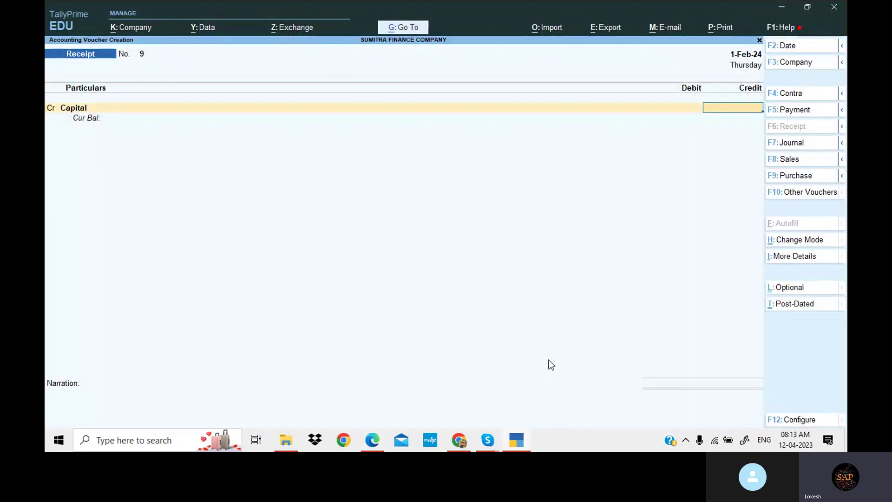
pyautogui.write('4000')
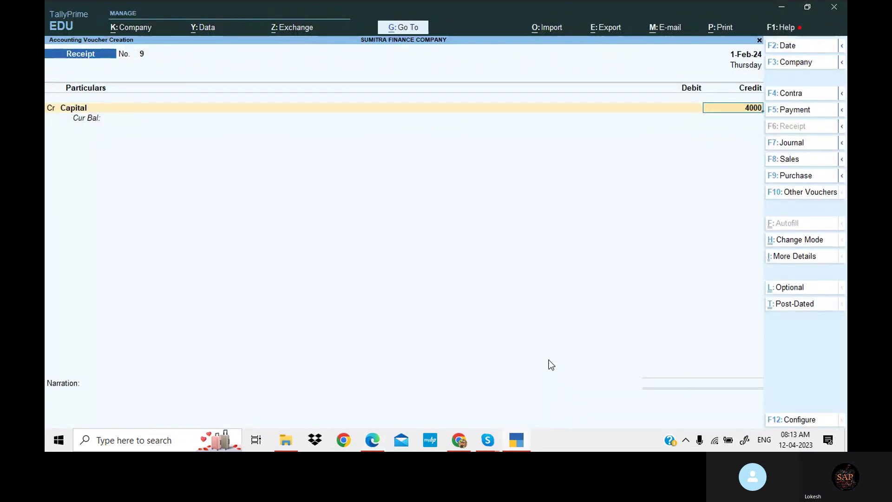
pyautogui.write('000')
pyautogui.press('Return')
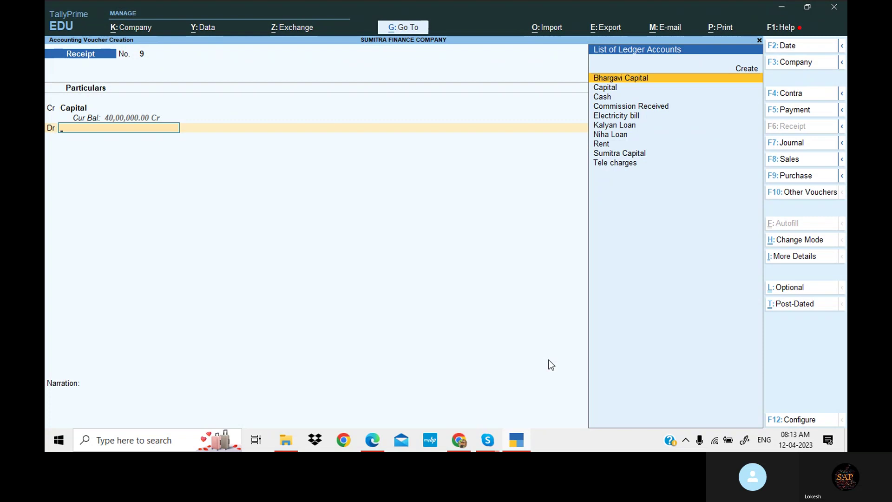
pyautogui.press('Down')
pyautogui.press('Down')
pyautogui.press('Return')
pyautogui.press('Return')
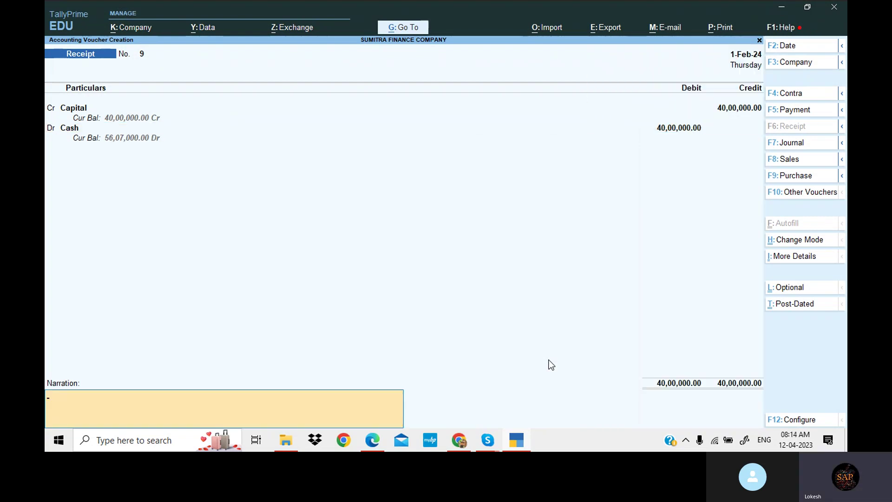
pyautogui.press('Return')
pyautogui.press('Return')
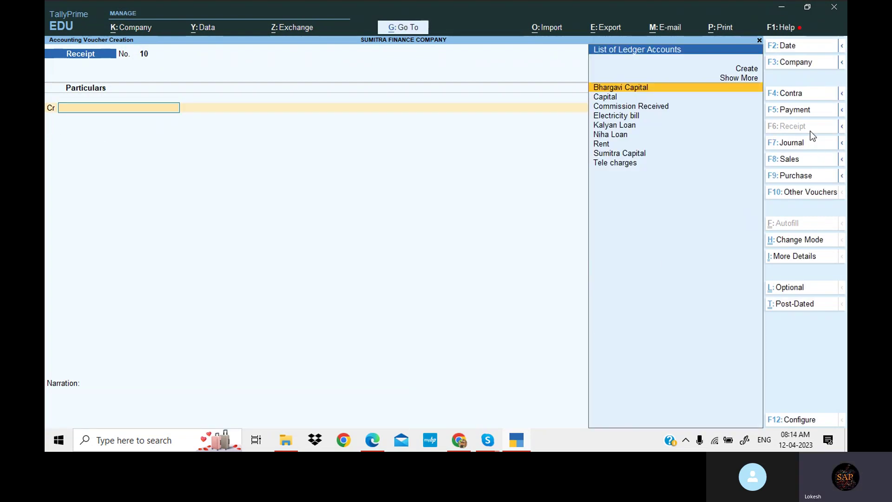
# Start a payment voucher dated 2-Apr-23 and check the two loan amounts in the Problem 8 PDF.
pyautogui.click(807, 111)
pyautogui.click(794, 50)
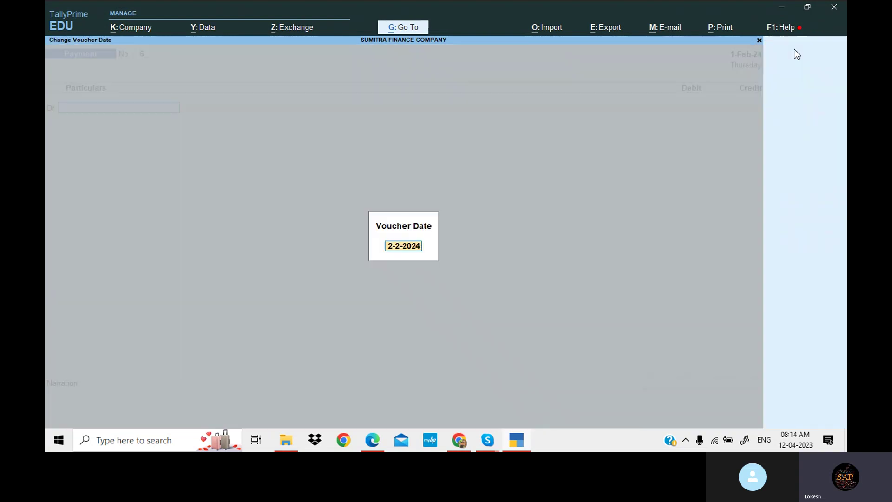
pyautogui.write('2-')
pyautogui.press('Return')
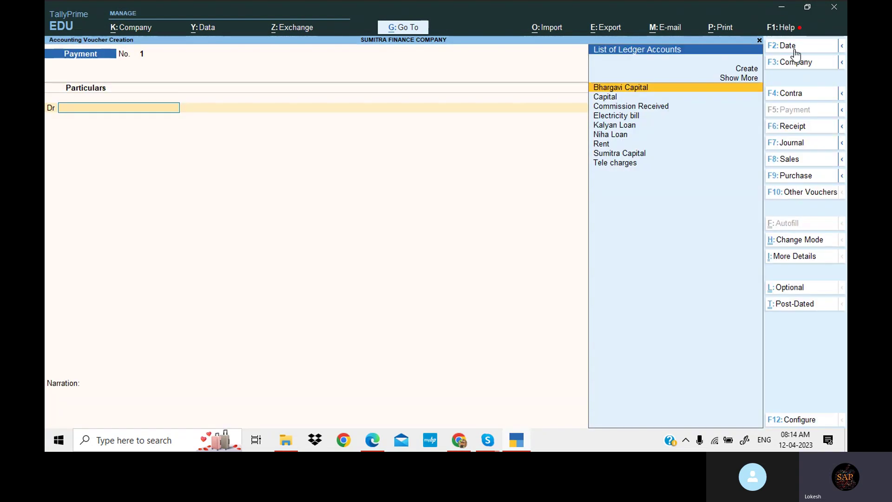
pyautogui.click(523, 436)
pyautogui.scroll(-1, 427, 253)
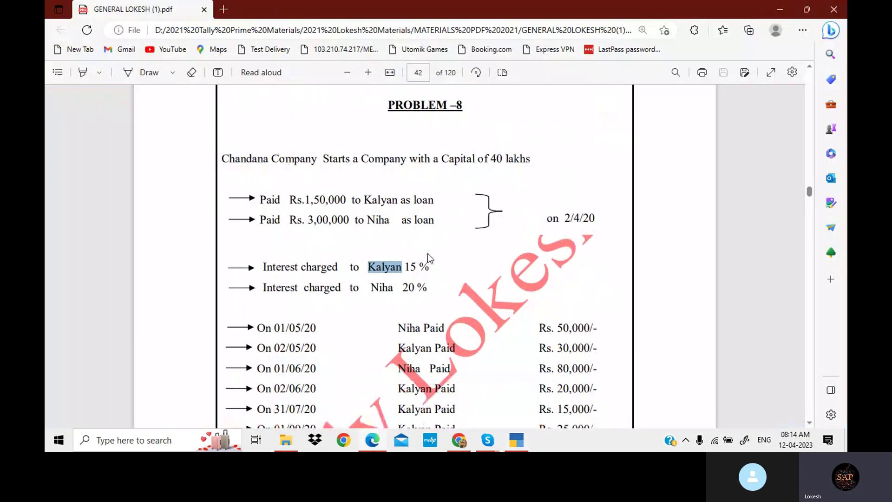
pyautogui.click(517, 439)
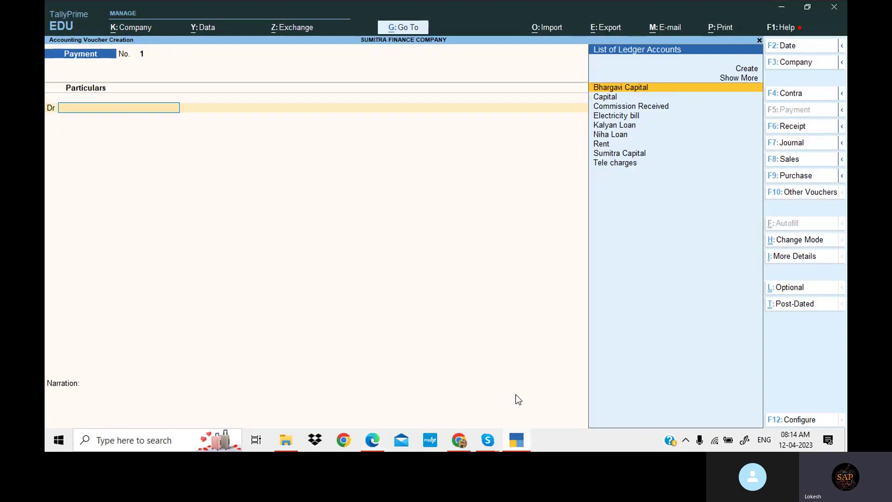
# Debit the first borrower's loan ledger with 1,50,000 and add a second debit line to the payment.
pyautogui.write('k')
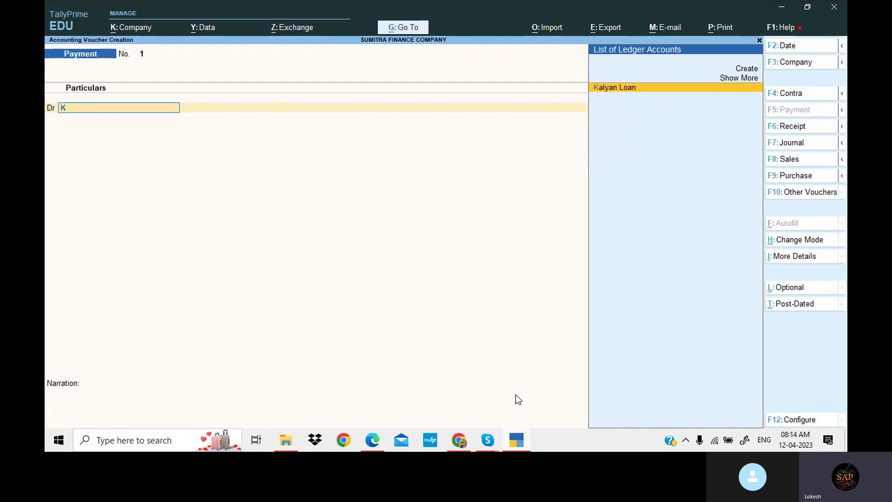
pyautogui.press('Return')
pyautogui.write('150000')
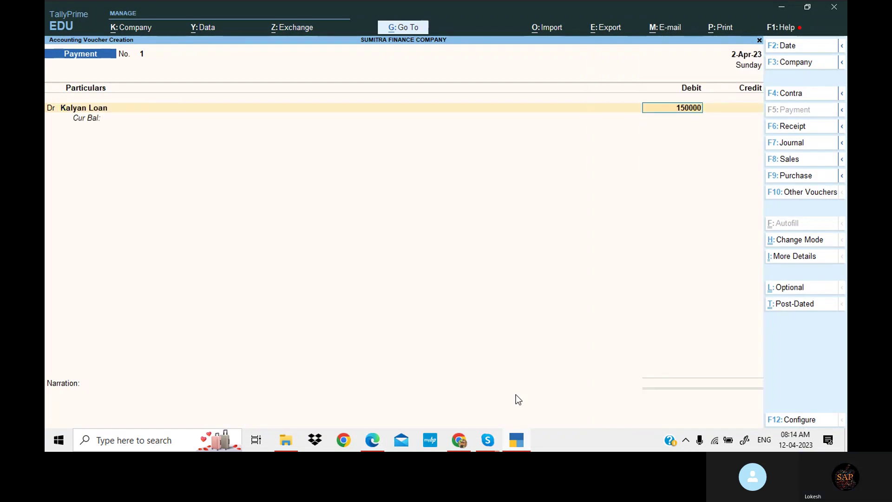
pyautogui.press('Return')
pyautogui.write('d')
pyautogui.press('Return')
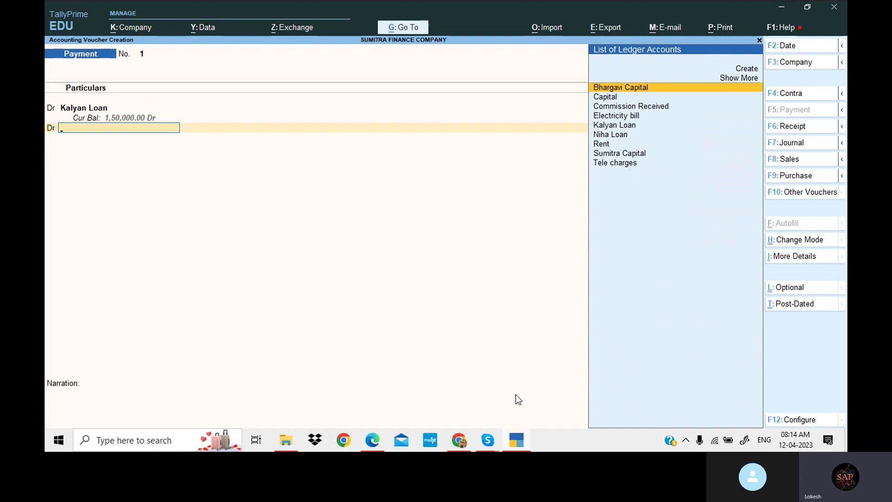
# Debit the second borrower's loan ledger with 3,00,000, checking the amount against the exercise PDF.
pyautogui.write('ni')
pyautogui.press('Return')
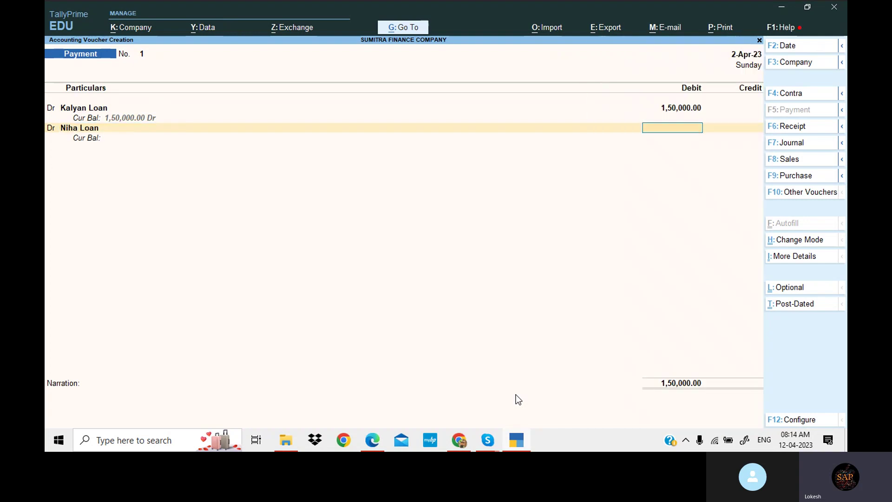
pyautogui.click(520, 442)
pyautogui.click(520, 442)
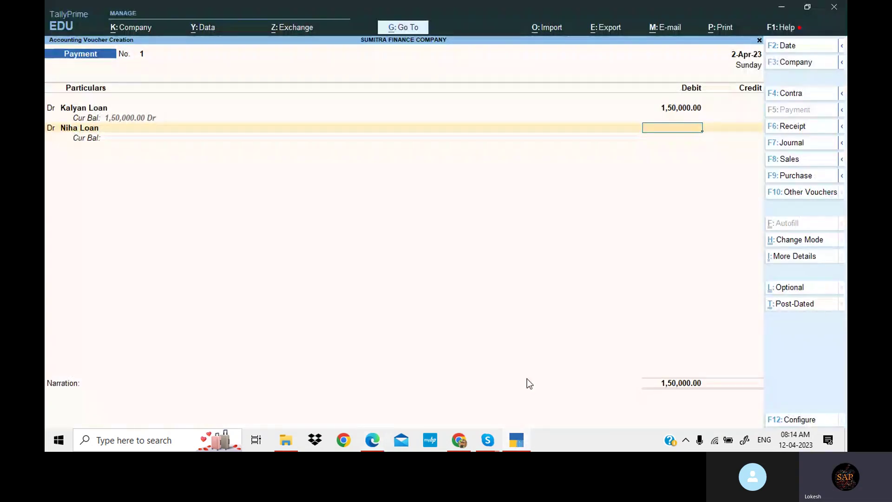
pyautogui.write('300000')
pyautogui.press('Return')
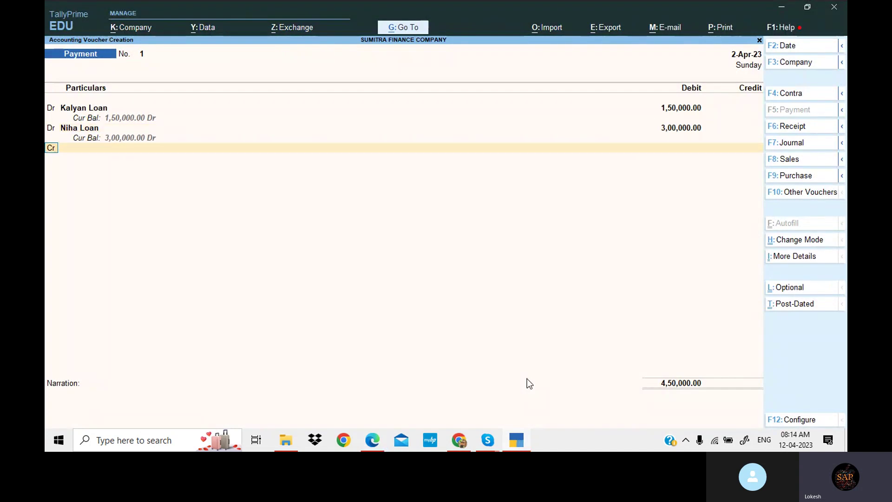
# Credit Cash with the full 4,50,000 and save the loan payment voucher without a narration.
pyautogui.write('c')
pyautogui.press('Return')
pyautogui.press('Down')
pyautogui.press('Down')
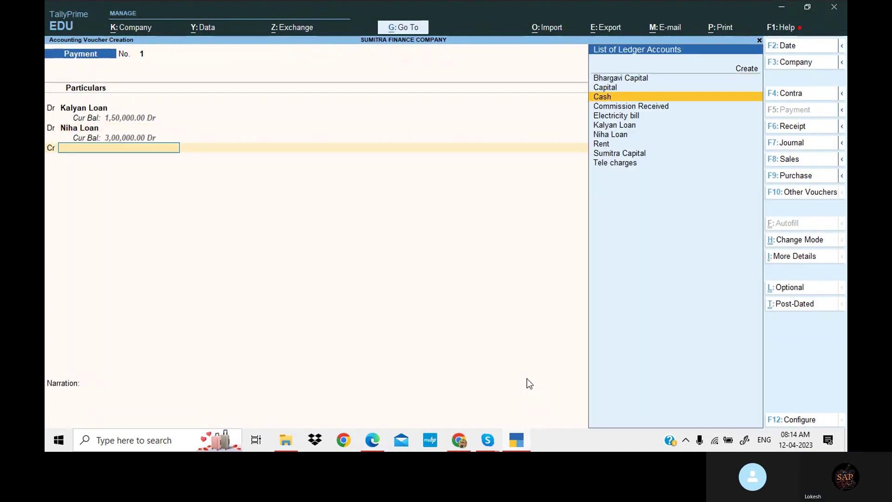
pyautogui.press('Return')
pyautogui.press('Return')
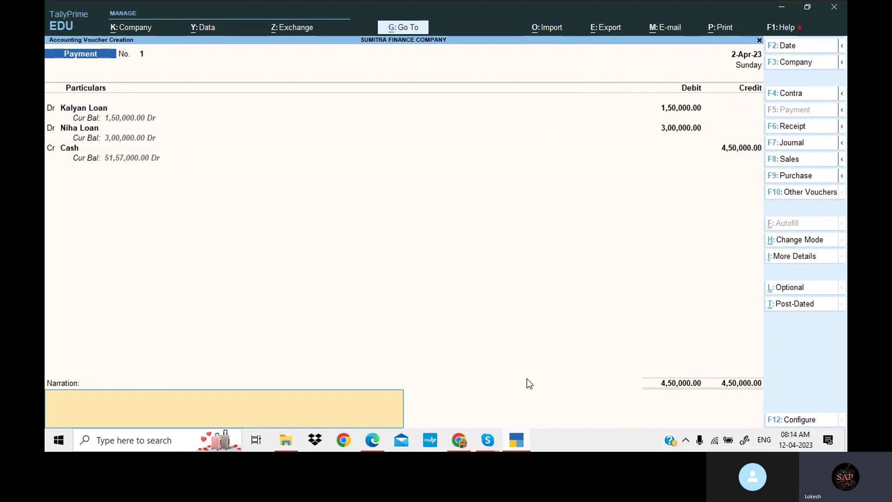
pyautogui.press('Return')
pyautogui.press('Return')
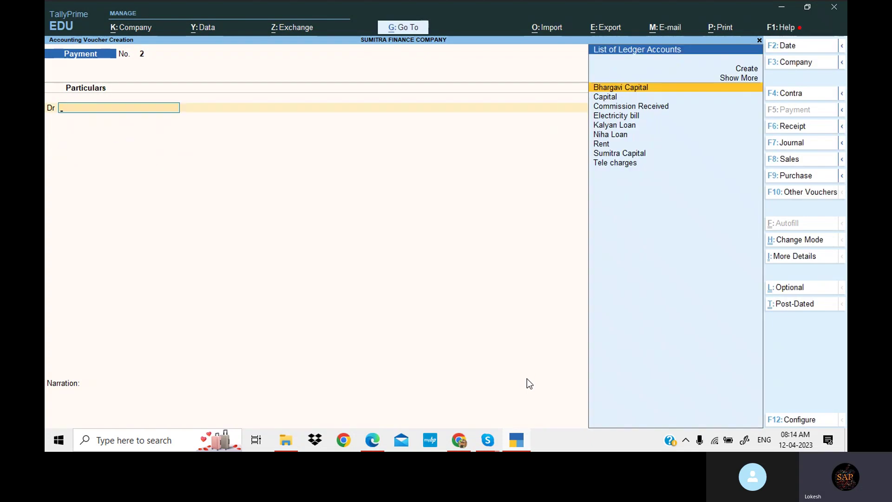
# Review the repayments listed in the Problem 8 PDF, and start a receipt voucher dated 1-May-23 in TallyPrime.
pyautogui.click(518, 440)
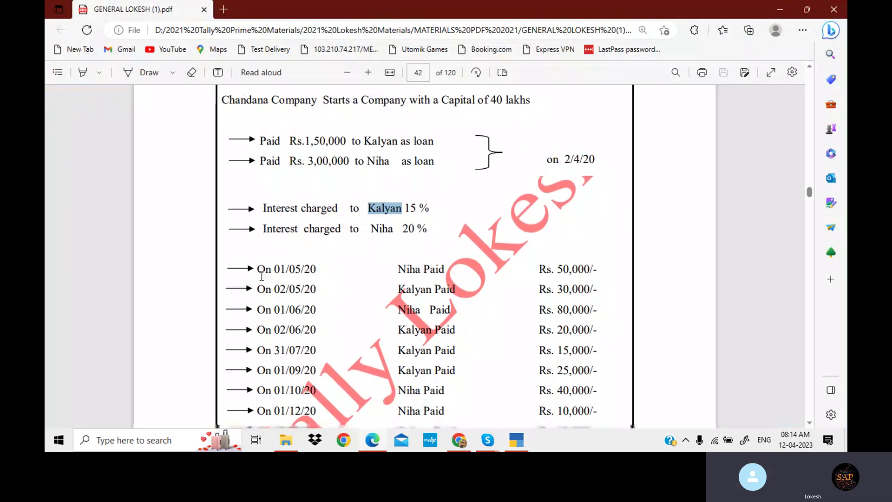
pyautogui.scroll(-1, 277, 283)
pyautogui.moveTo(256, 217); pyautogui.dragTo(498, 409)
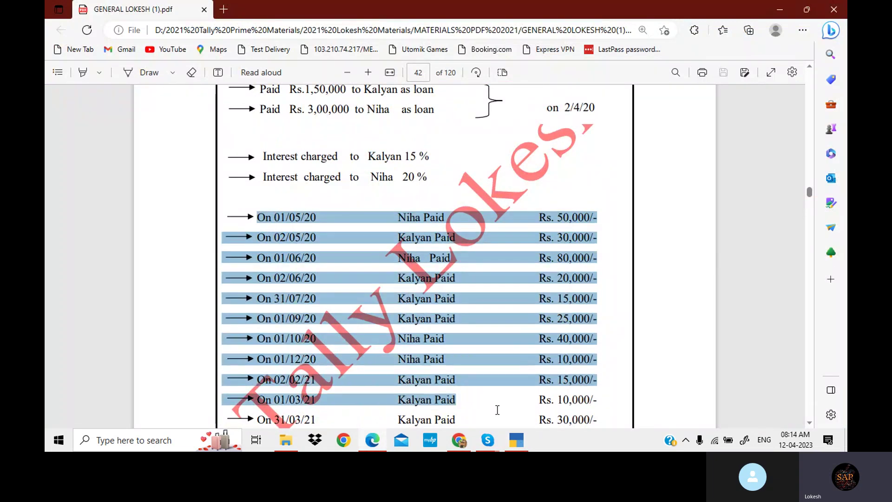
pyautogui.click(518, 441)
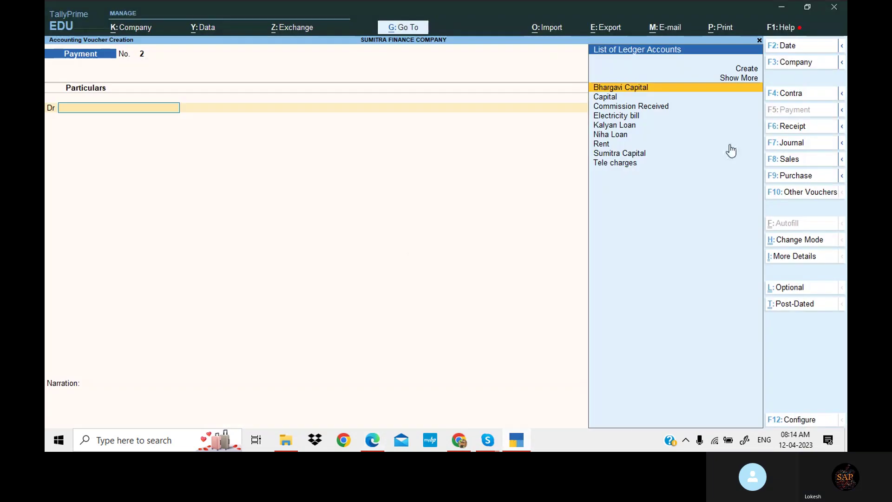
pyautogui.click(790, 127)
pyautogui.click(790, 46)
pyautogui.write('1')
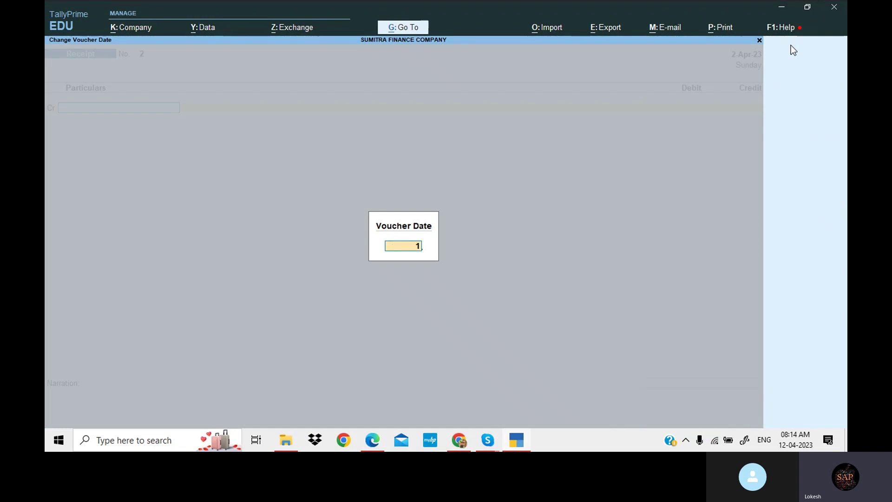
pyautogui.write('-4')
pyautogui.press('Return')
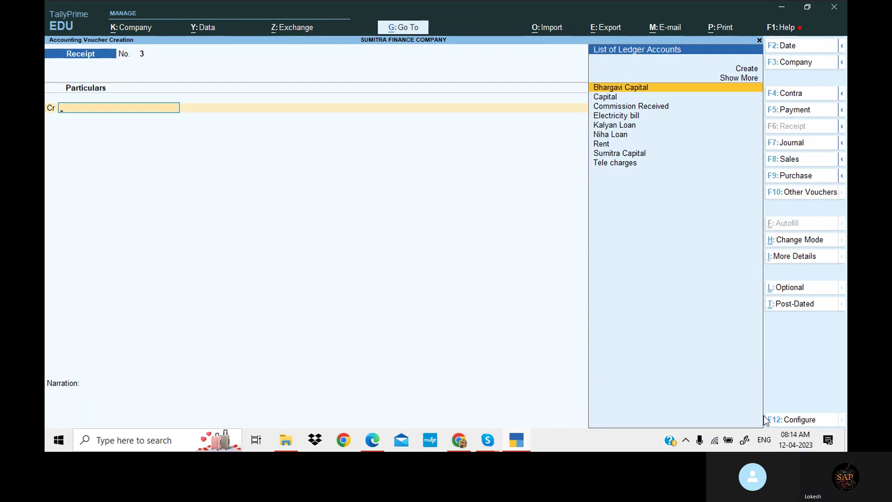
# Credit the second borrower's loan ledger with the 50,000 repayment, checking payer and amount in the PDF.
pyautogui.click(515, 439)
pyautogui.click(515, 439)
pyautogui.write('n')
pyautogui.press('Return')
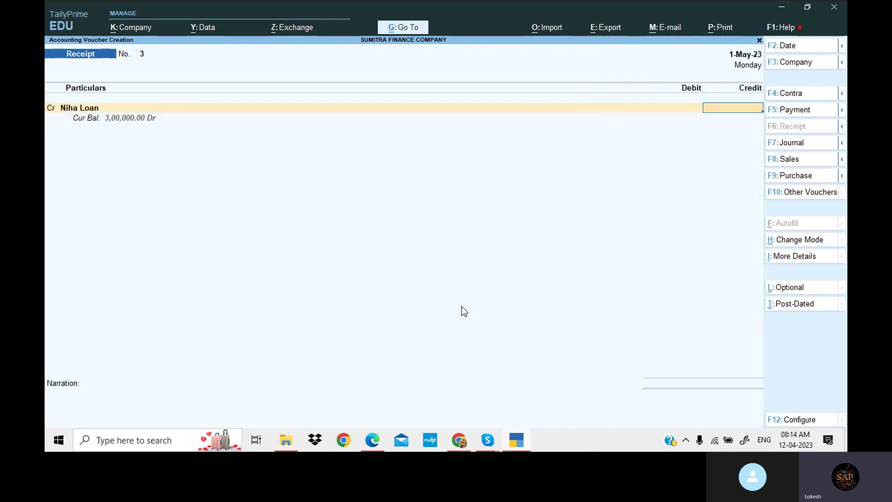
pyautogui.click(516, 440)
pyautogui.click(515, 440)
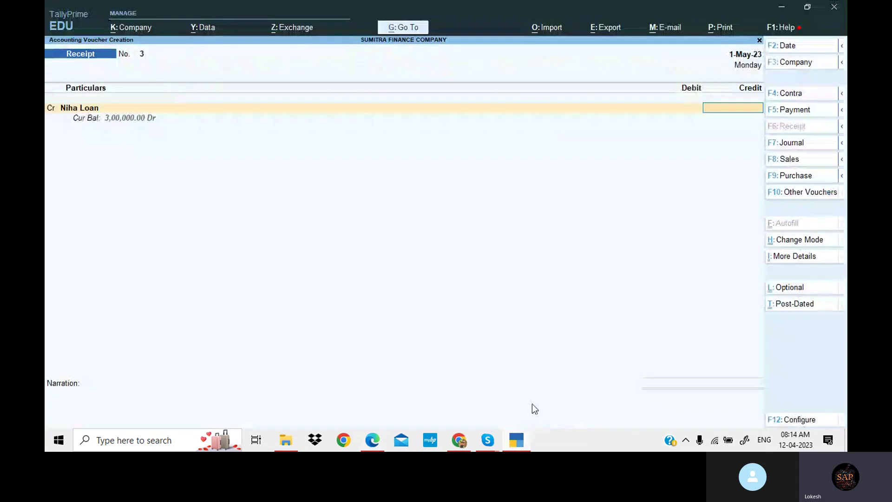
pyautogui.write('50000')
pyautogui.press('Return')
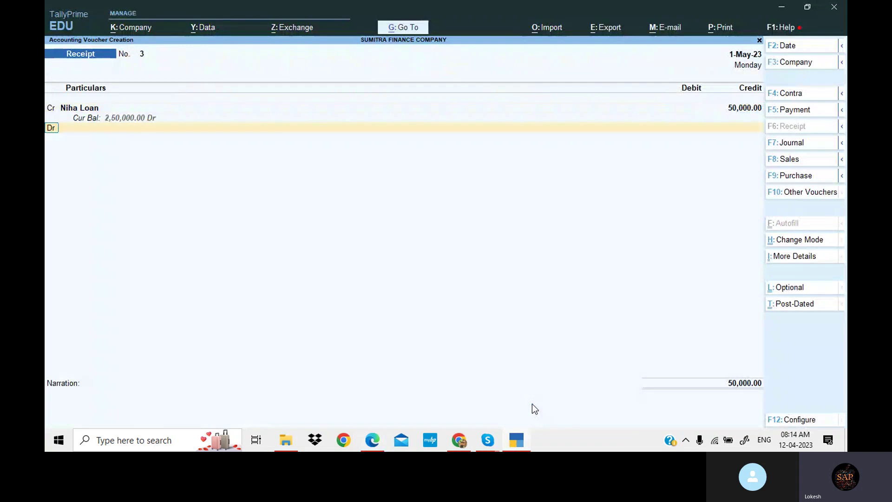
# Debit Cash with 50,000 and save the second borrower's repayment receipt without a narration.
pyautogui.press('Down')
pyautogui.press('Down')
pyautogui.press('Return')
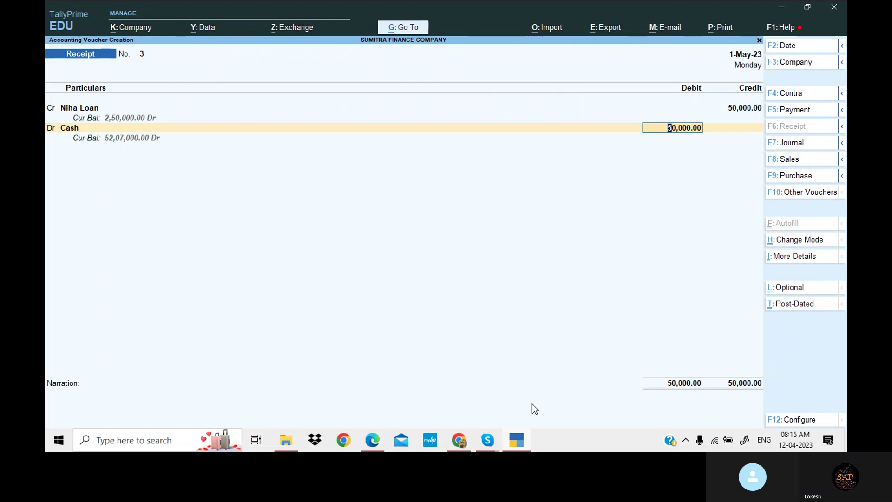
pyautogui.press('Return')
pyautogui.press('Return')
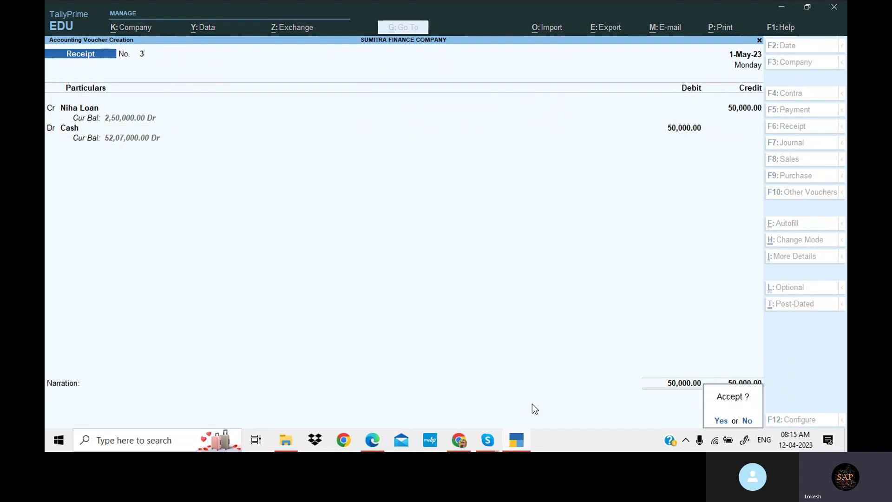
pyautogui.press('Return')
# Check the Problem 8 answers in the PDF, then leave the blank receipt voucher in TallyPrime and open the list of further reports.
pyautogui.click(516, 440)
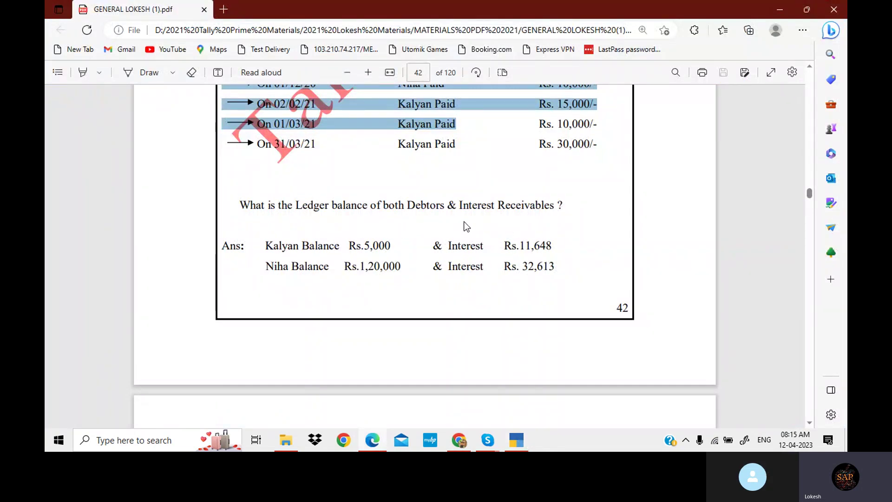
pyautogui.click(516, 440)
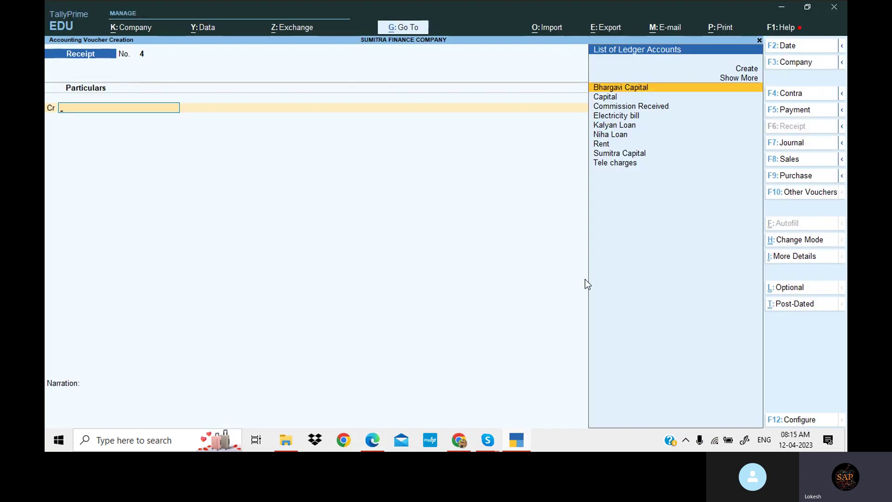
pyautogui.press('Escape')
pyautogui.press('Return')
pyautogui.press('Down')
pyautogui.press('Down')
pyautogui.press('Down')
pyautogui.press('Down')
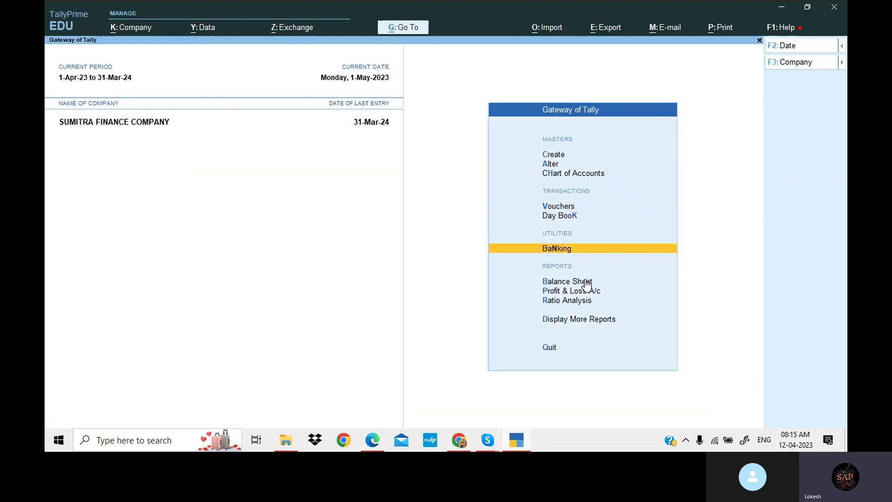
pyautogui.press('Down')
pyautogui.press('Down')
pyautogui.press('Return')
# View the Interest Receivable report under Statements of Accounts, detailed down to the two borrowers' loan ledgers.
pyautogui.press('Down')
pyautogui.press('Down')
pyautogui.press('Down')
pyautogui.press('Down')
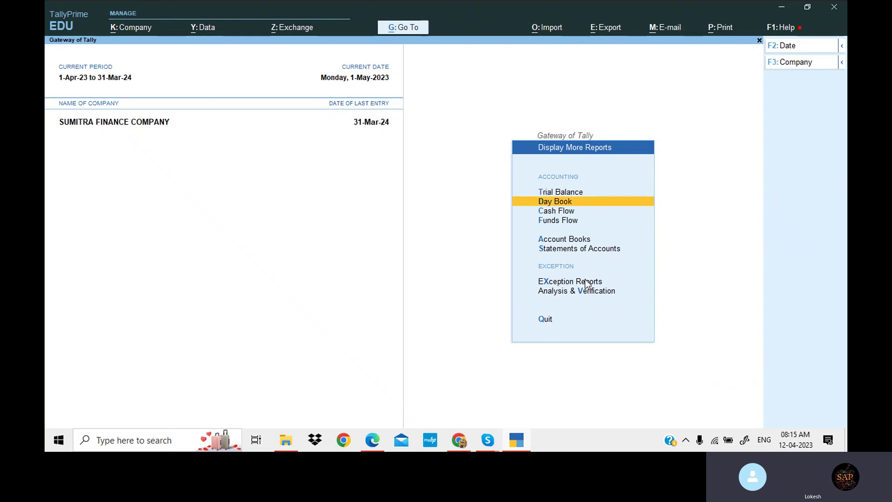
pyautogui.press('Down')
pyautogui.press('Return')
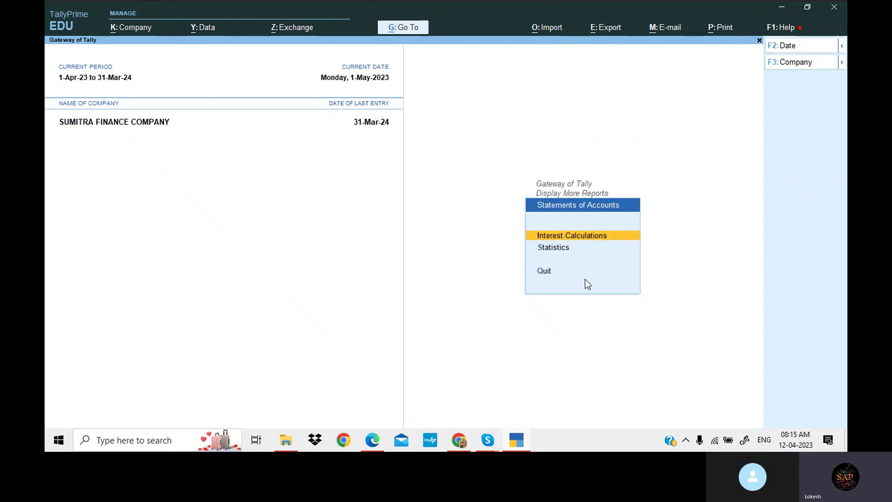
pyautogui.press('Return')
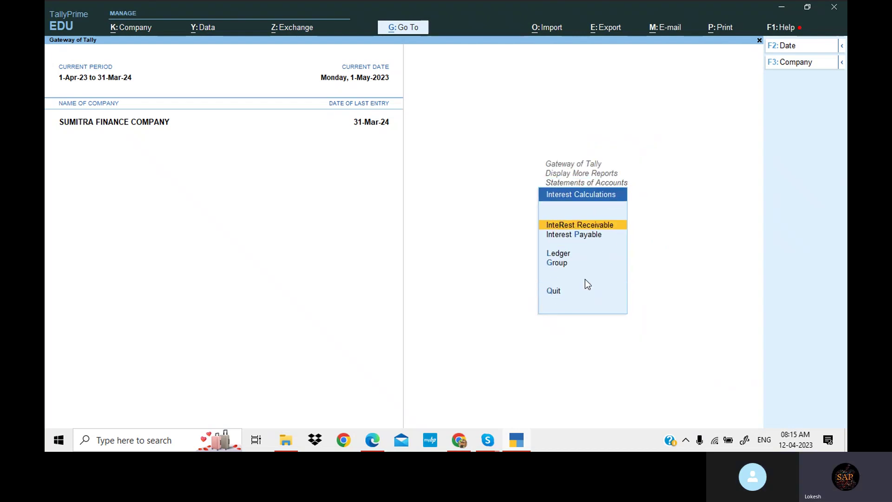
pyautogui.press('Return')
pyautogui.press('Return')
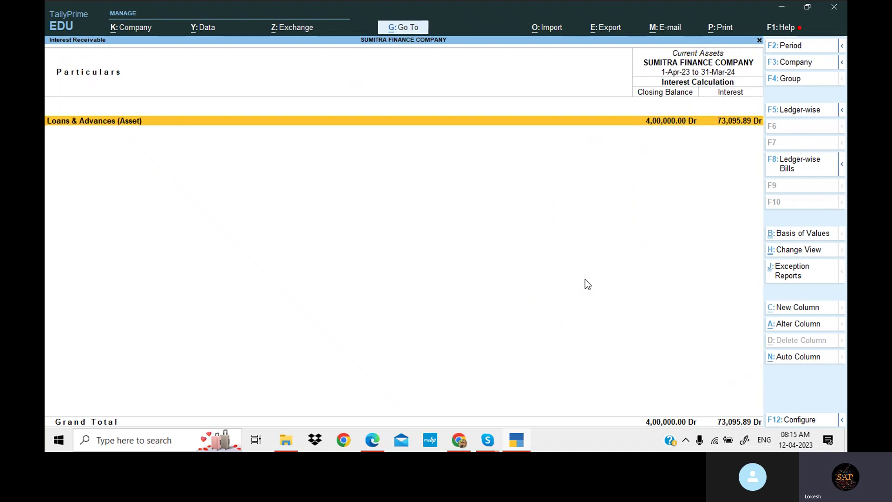
pyautogui.hotkey('alt', 'F5')
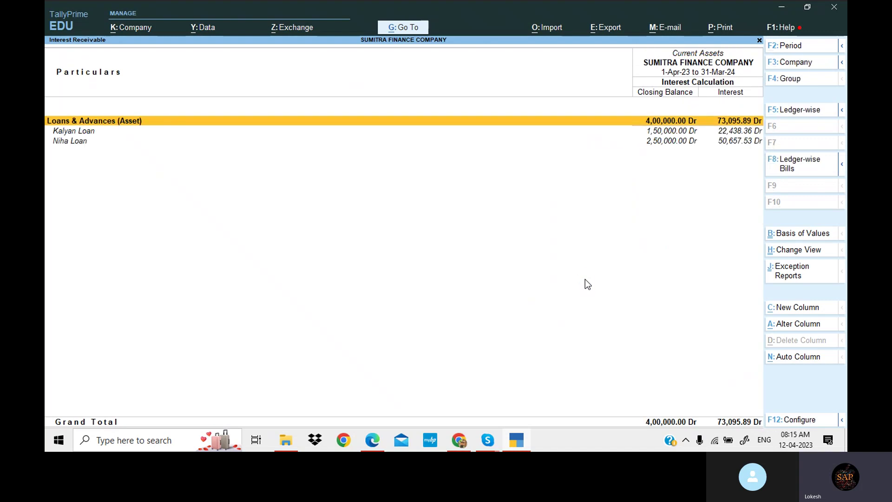
pyautogui.press('Down')
pyautogui.press('Down')
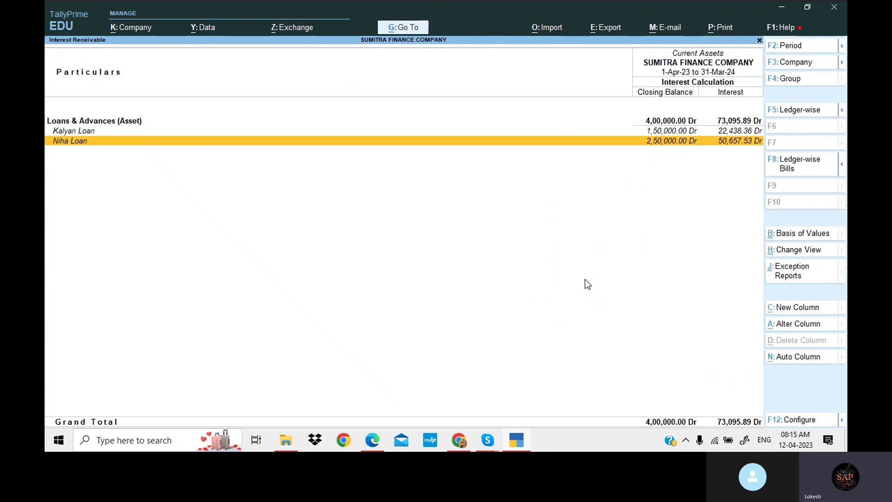
# Close the Interest Receivable report and return to the Gateway of Tally.
pyautogui.press('Escape')
pyautogui.press('Escape')
pyautogui.press('Escape')
pyautogui.press('Escape')
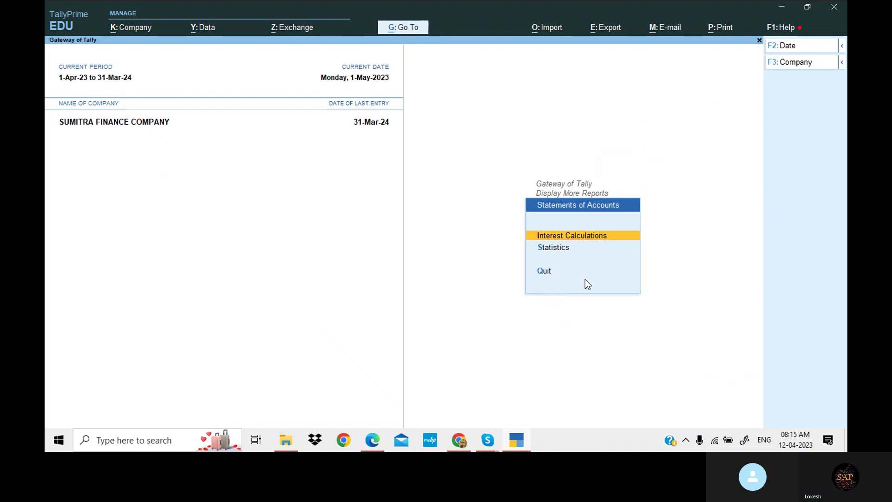
pyautogui.press('Escape')
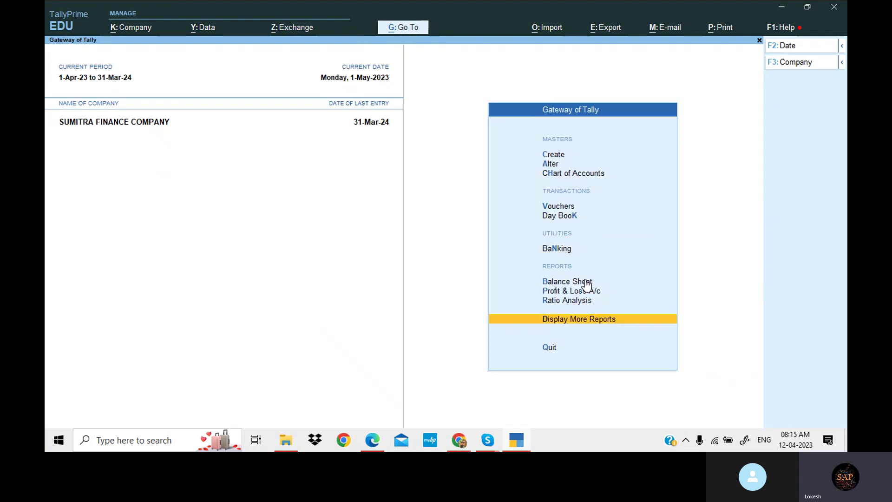
pyautogui.press('Escape')
pyautogui.press('Escape')
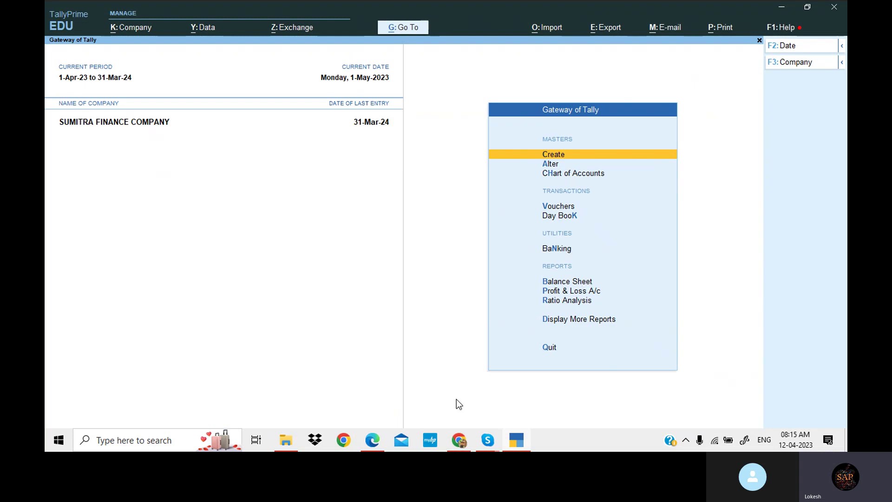
# Review the loan terms of Problem 8 and the expenses, commission income and capital interest rates of Problem 7 in the PDF.
pyautogui.click(373, 440)
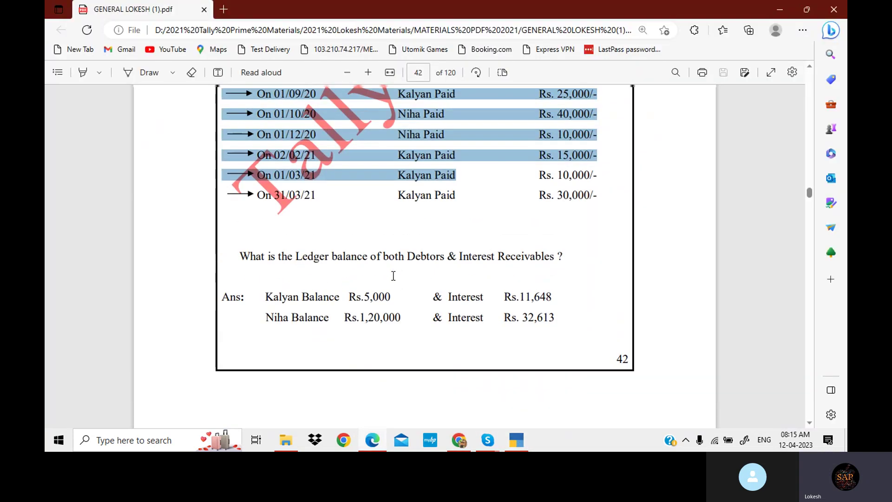
pyautogui.scroll(5, 393, 276)
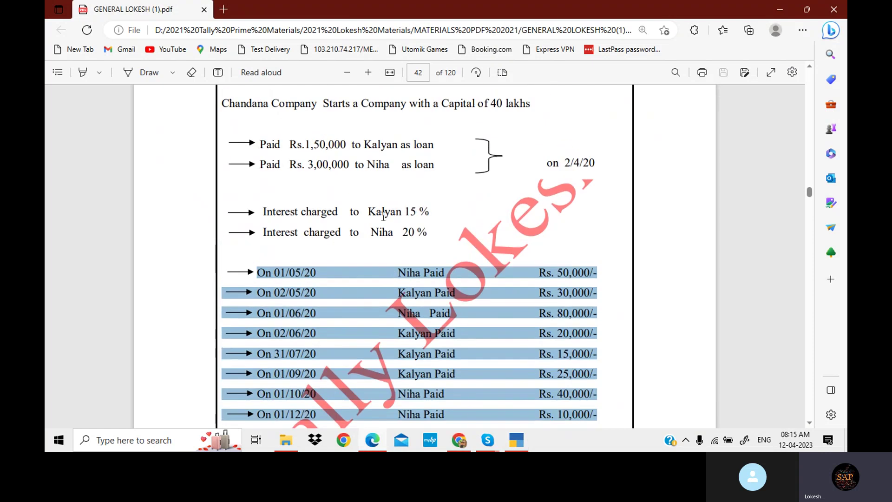
pyautogui.click(423, 227)
pyautogui.scroll(10, 424, 229)
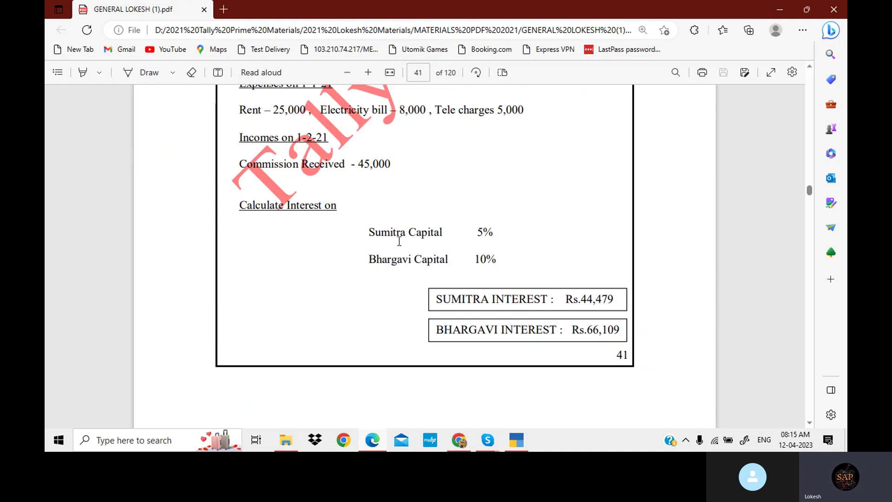
pyautogui.moveTo(373, 233); pyautogui.dragTo(496, 261)
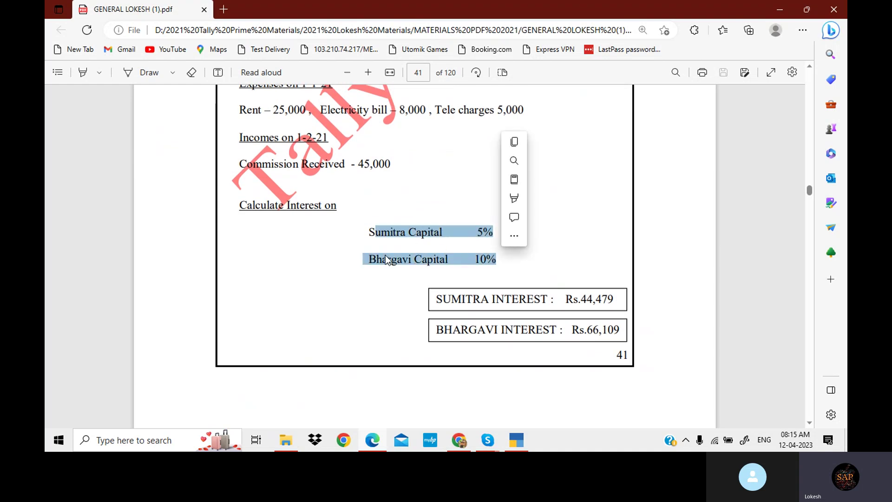
pyautogui.scroll(1, 284, 202)
pyautogui.moveTo(239, 166); pyautogui.dragTo(521, 170)
pyautogui.moveTo(246, 219); pyautogui.dragTo(407, 223)
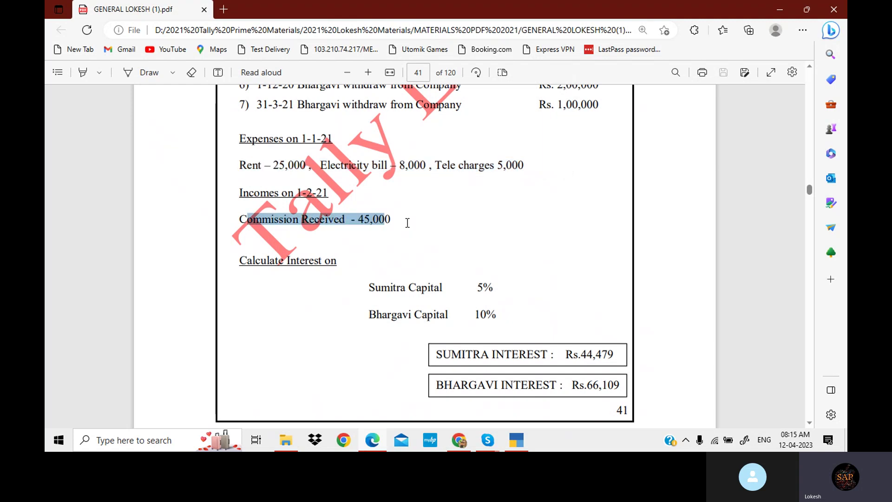
pyautogui.click(527, 282)
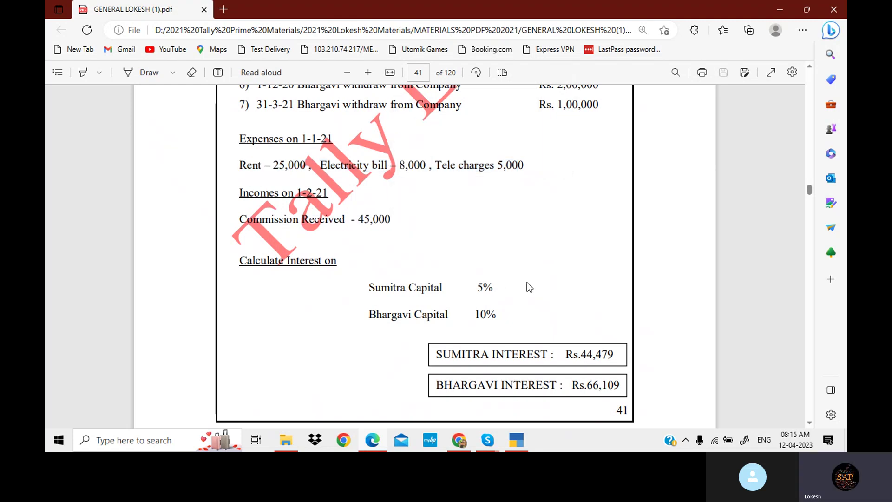
# Review Problem 7, Sumitra Finance Company, from its starting capital and dated partner transactions down to the interest requirements.
pyautogui.scroll(3, 527, 283)
pyautogui.scroll(1, 527, 282)
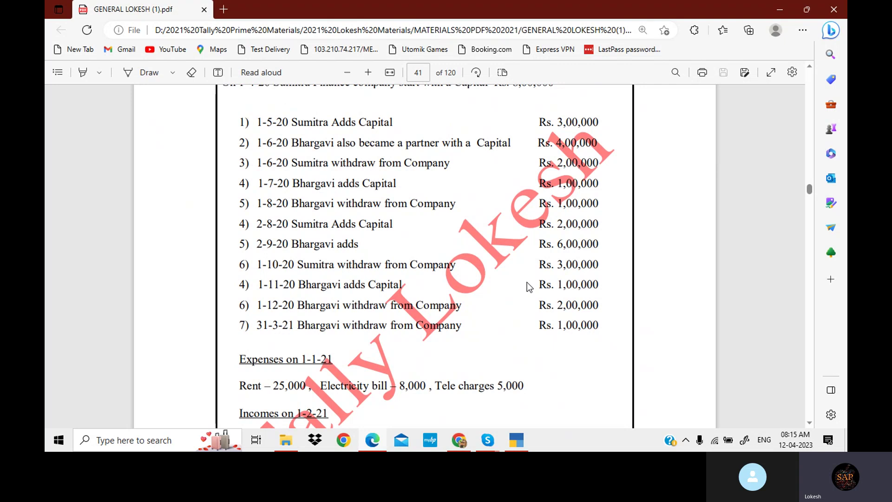
pyautogui.scroll(2, 529, 285)
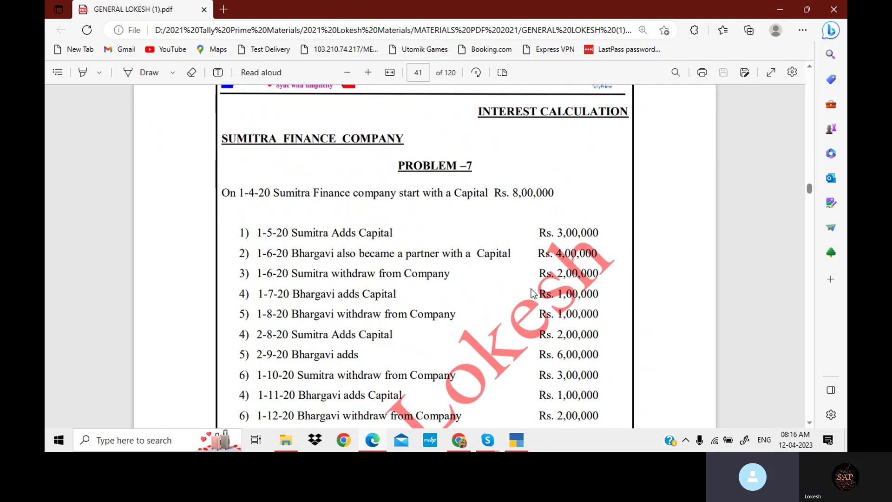
pyautogui.moveTo(520, 430)
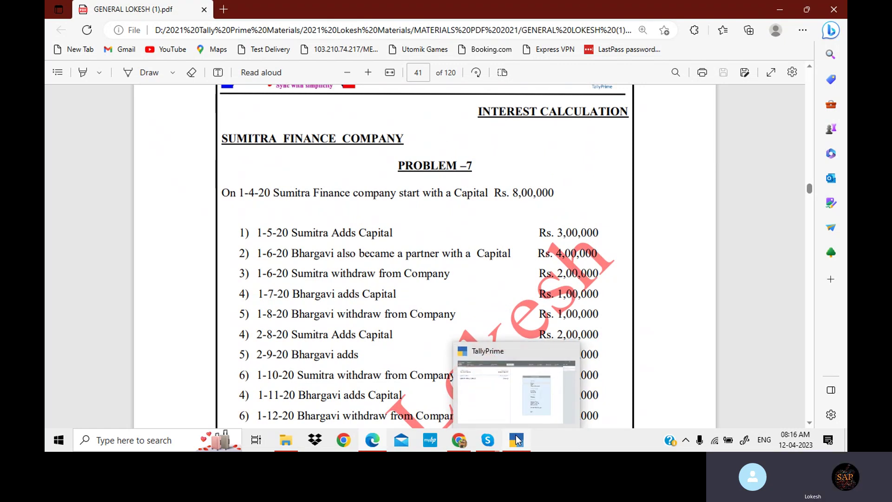
pyautogui.moveTo(521, 394)
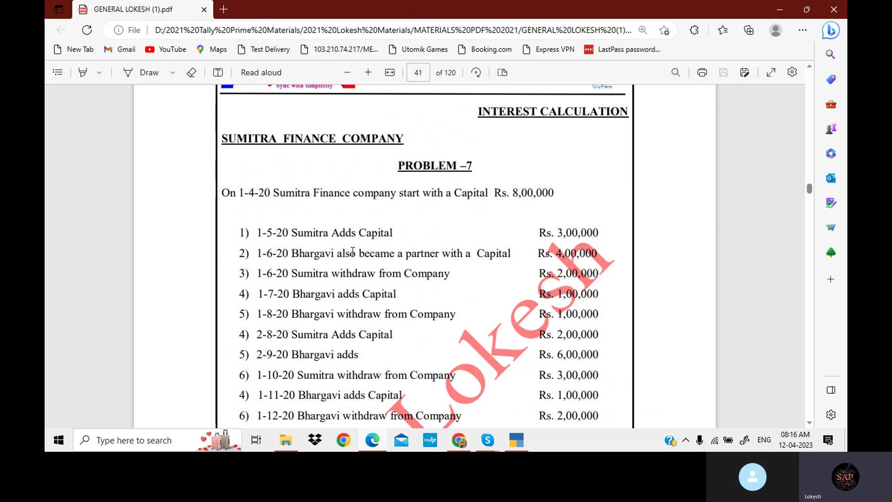
pyautogui.scroll(-1, 406, 255)
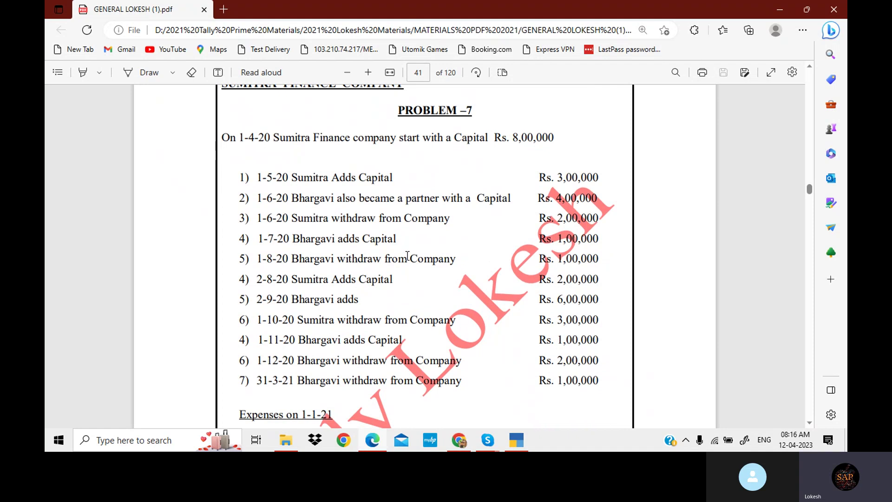
pyautogui.scroll(-5, 407, 255)
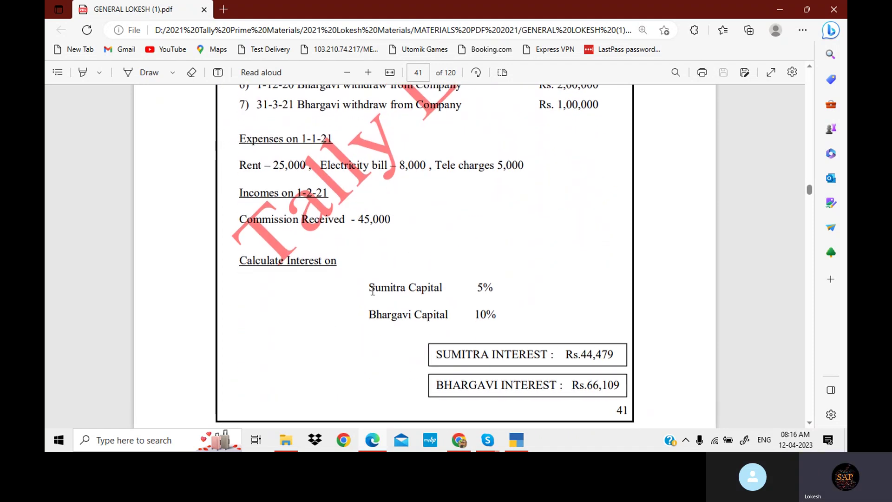
# Open the second partner's capital ledger for alteration in TallyPrime and check its interest rate and style.
pyautogui.click(522, 443)
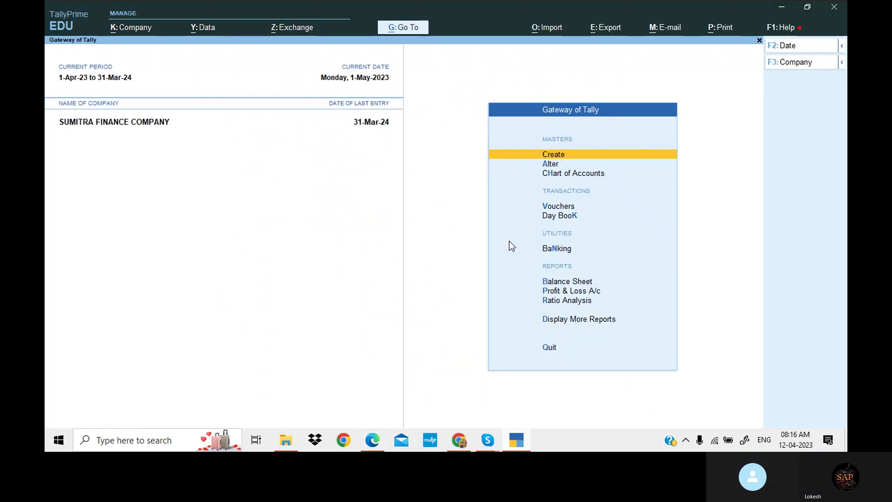
pyautogui.press('Down')
pyautogui.press('Return')
pyautogui.press('Down')
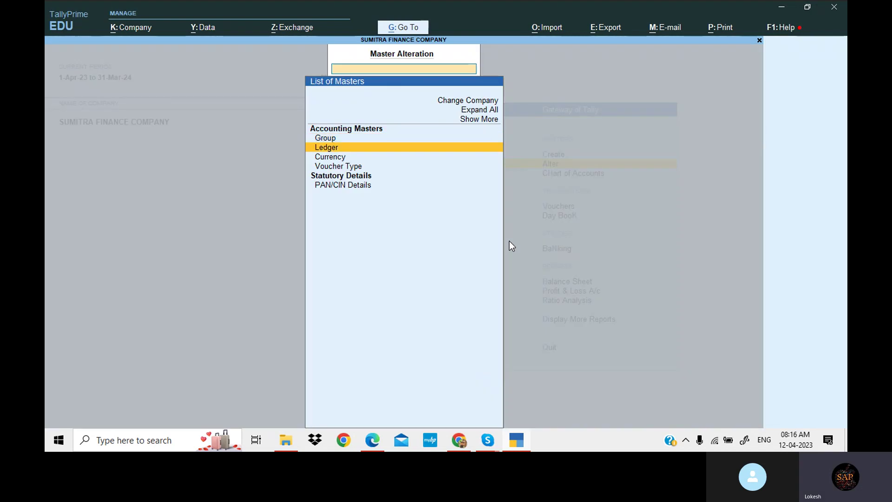
pyautogui.press('Return')
pyautogui.press('Return')
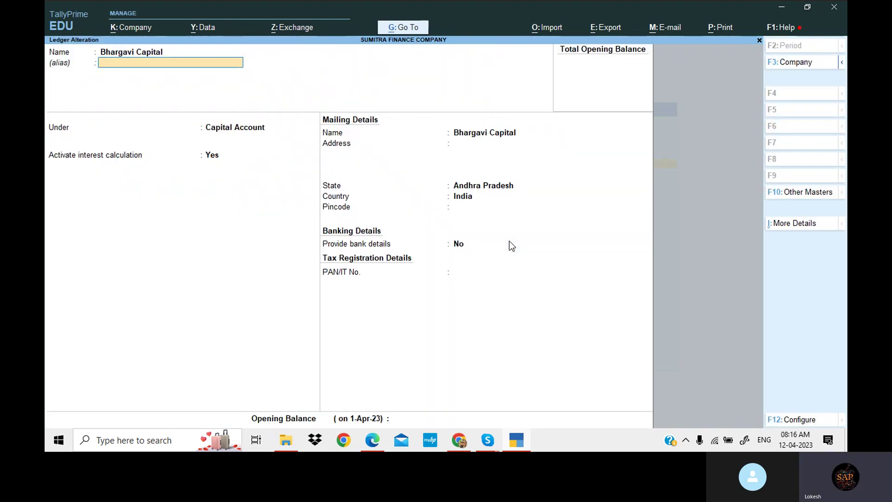
pyautogui.press('Return')
pyautogui.press('Return')
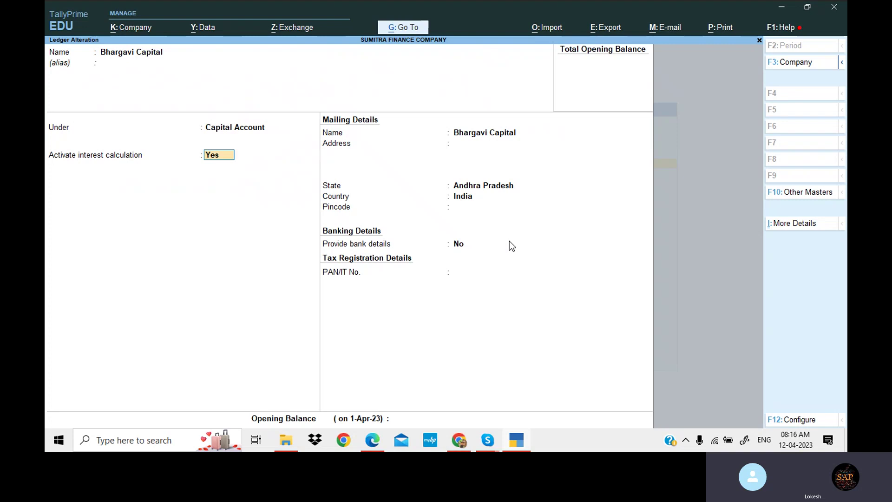
pyautogui.press('Return')
pyautogui.press('Return')
pyautogui.press('Return')
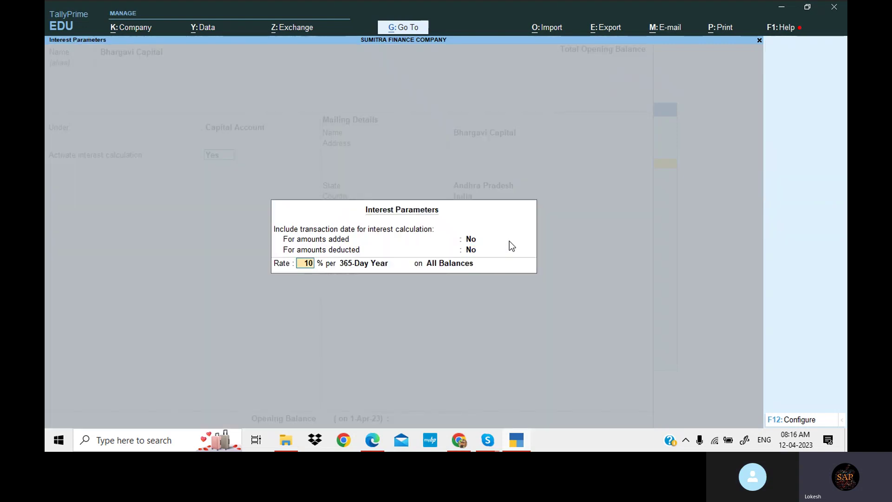
pyautogui.press('Return')
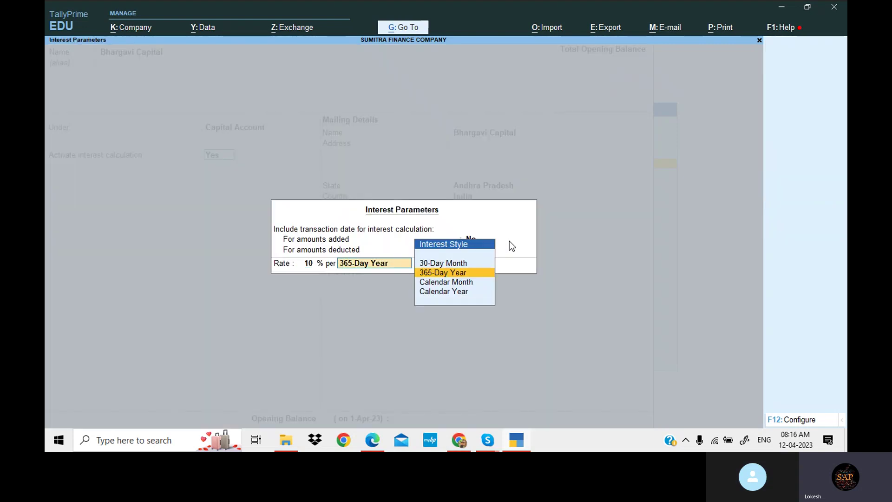
# Keep the second partner's interest at 365-Day Year on All Balances and accept the capital ledger without changes.
pyautogui.press('Return')
pyautogui.press('Return')
pyautogui.press('Return')
pyautogui.press('Return')
pyautogui.press('Return')
pyautogui.press('Return')
pyautogui.press('Return')
pyautogui.press('Return')
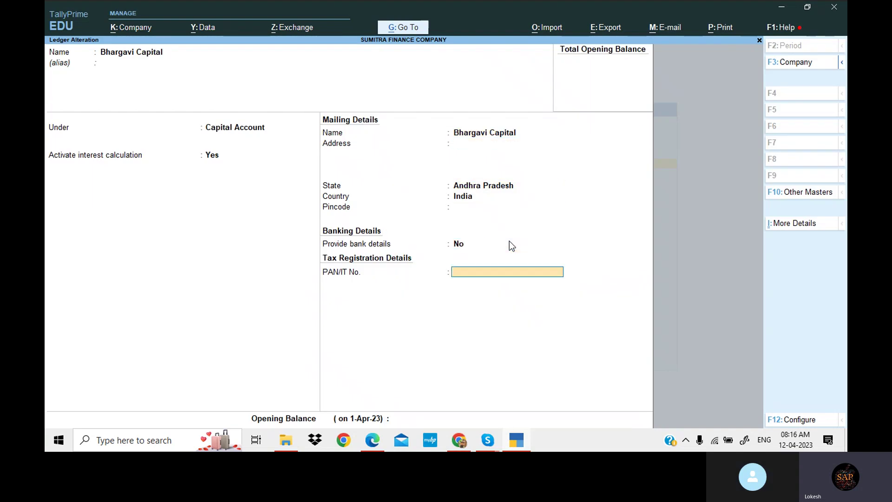
pyautogui.press('Return')
pyautogui.press('Return')
pyautogui.press('Return')
# Open the first partner's capital ledger, Sumitra Finance Company's founder, for alteration and check its interest rate and style.
pyautogui.press('Down')
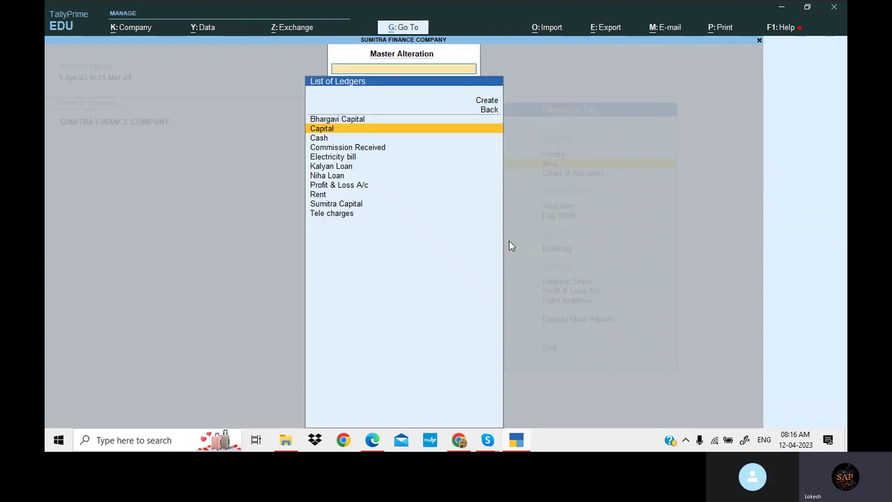
pyautogui.press('Down')
pyautogui.press('Down')
pyautogui.press('Down')
pyautogui.press('Down')
pyautogui.press('Down')
pyautogui.press('Return')
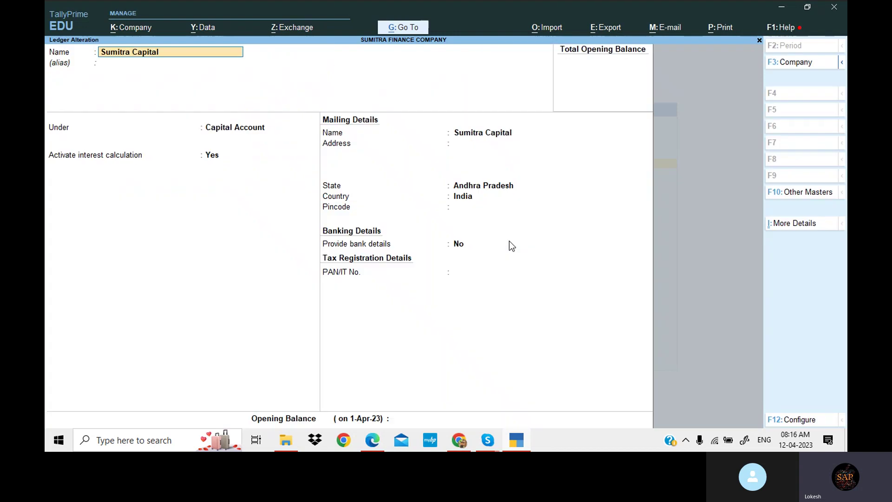
pyautogui.press('Return')
pyautogui.press('Return')
pyautogui.press('Return')
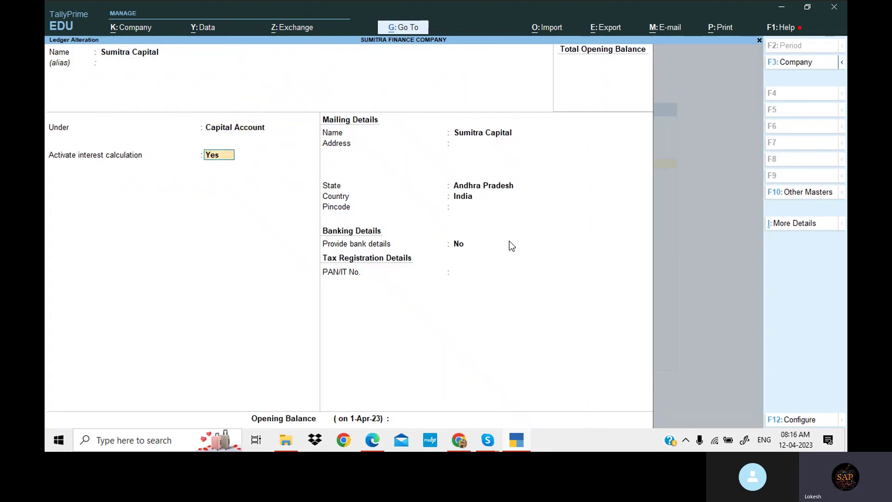
pyautogui.press('Return')
pyautogui.press('Return')
pyautogui.press('Return')
pyautogui.press('Return')
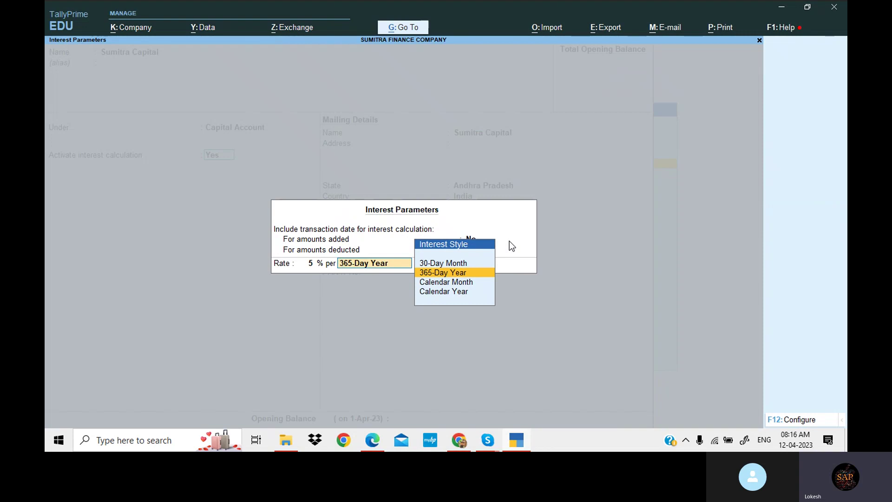
# Keep the 365-Day Year interest style and accept the first partner's capital ledger without changes.
pyautogui.press('Return')
pyautogui.hotkey('ctrl', 'a')
pyautogui.press('Return')
pyautogui.press('Return')
pyautogui.press('Return')
pyautogui.press('Return')
pyautogui.press('Return')
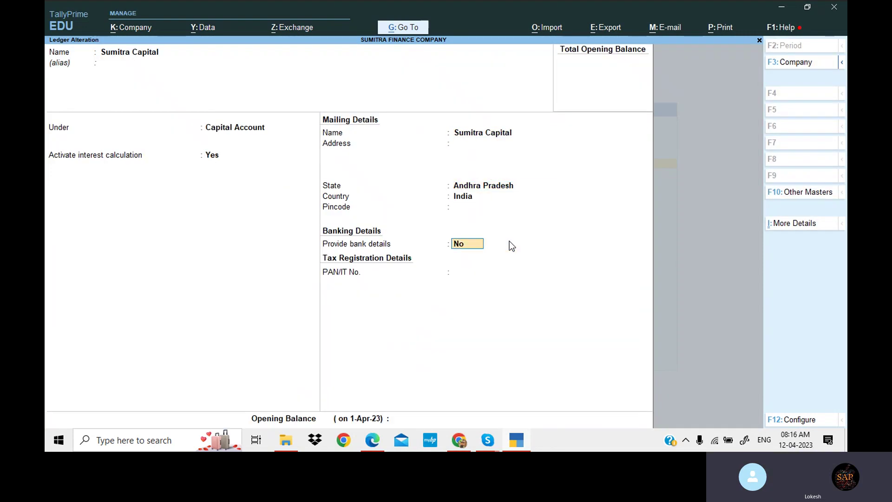
pyautogui.press('Return')
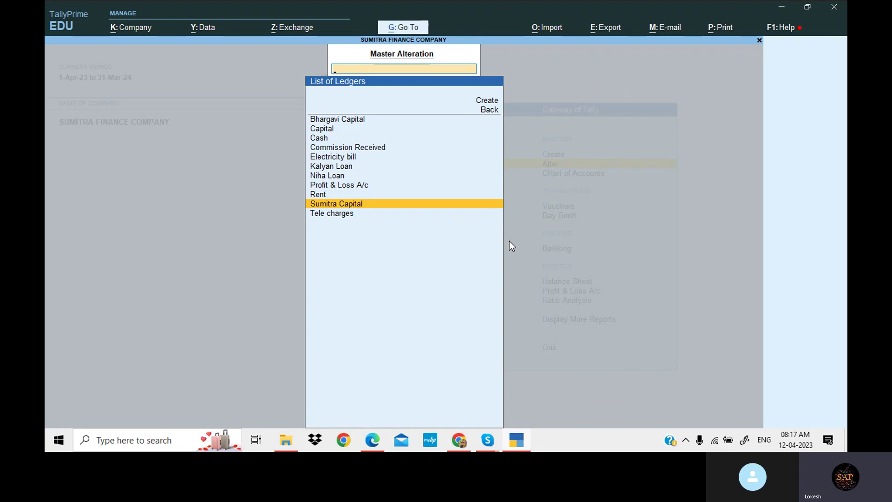
# Leave ledger alteration for the Gateway of Tally without quitting TallyPrime, and switch to the Skype call.
pyautogui.press('Escape')
pyautogui.press('Escape')
pyautogui.press('Escape')
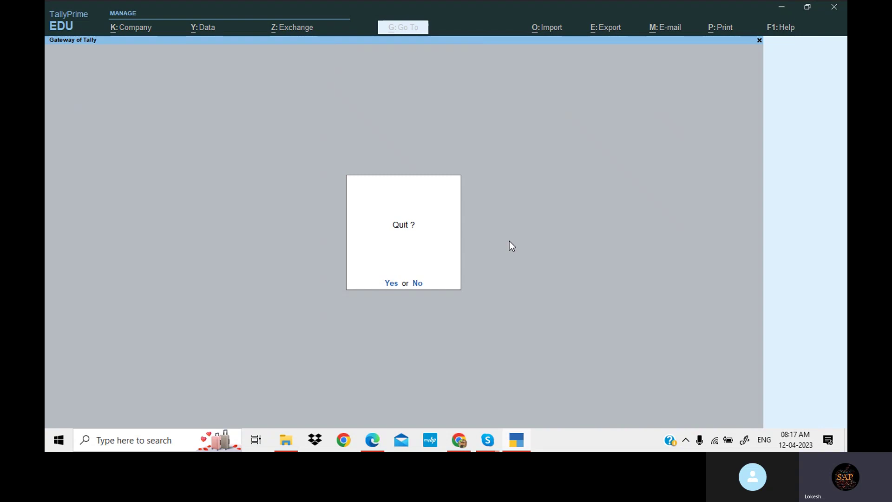
pyautogui.press('n')
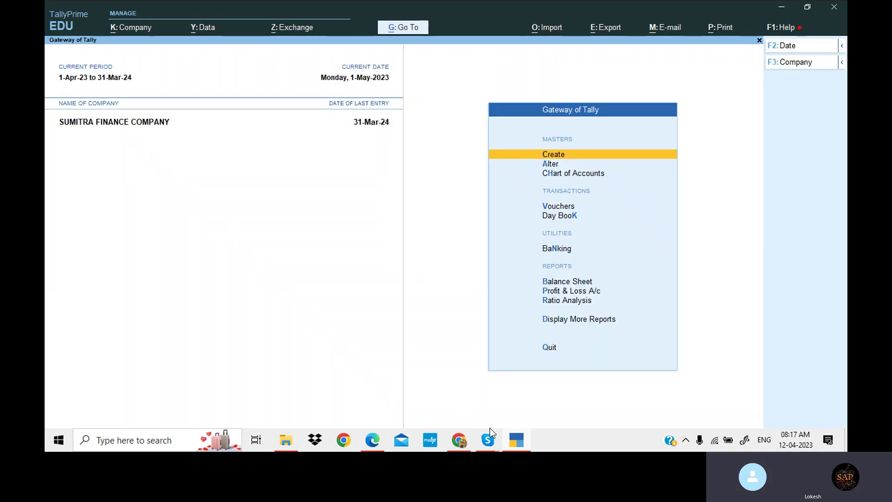
pyautogui.moveTo(494, 444)
pyautogui.click(484, 413)
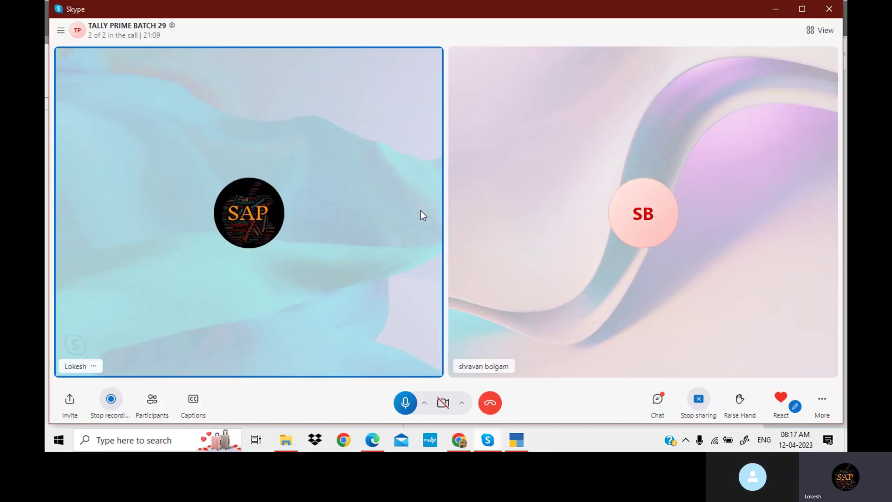